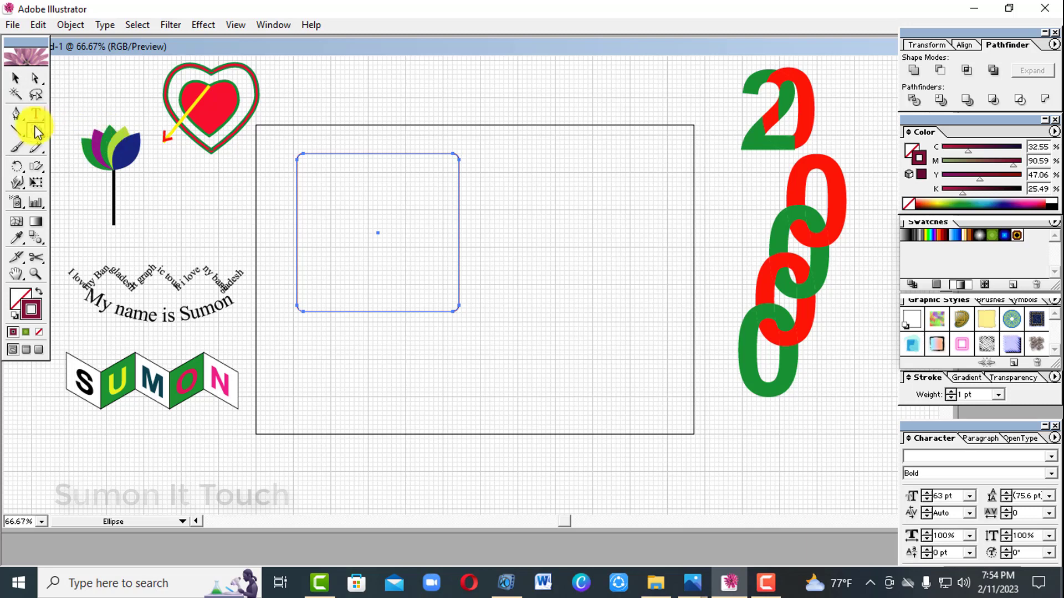
Step: Draw a hexagon and, below it, a five-pointed star beside the rounded rectangle
drag(36, 131, 114, 135)
drag(523, 174, 557, 217)
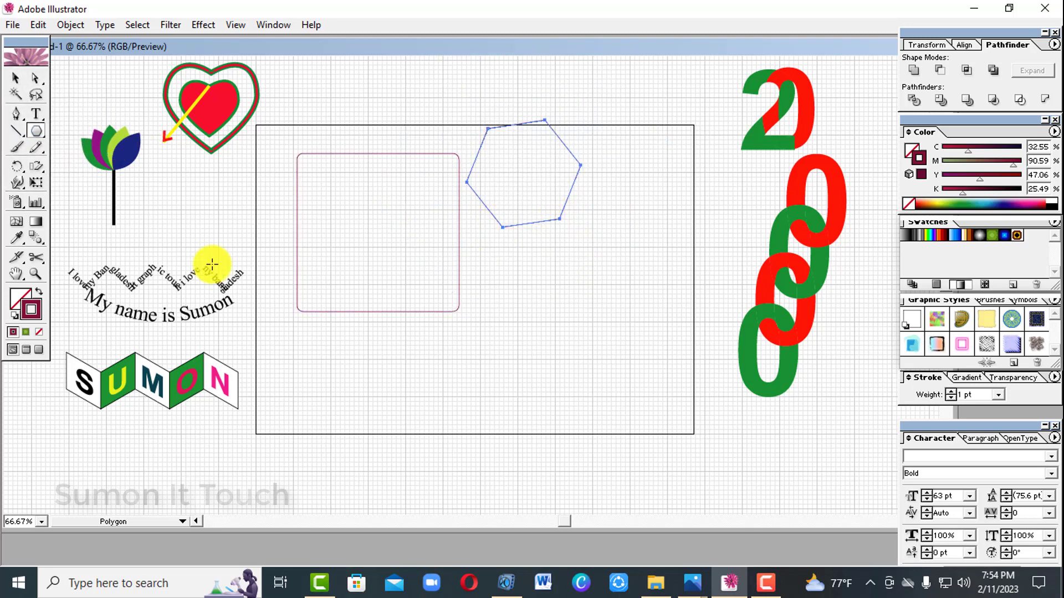
drag(41, 139, 128, 132)
drag(545, 296, 551, 341)
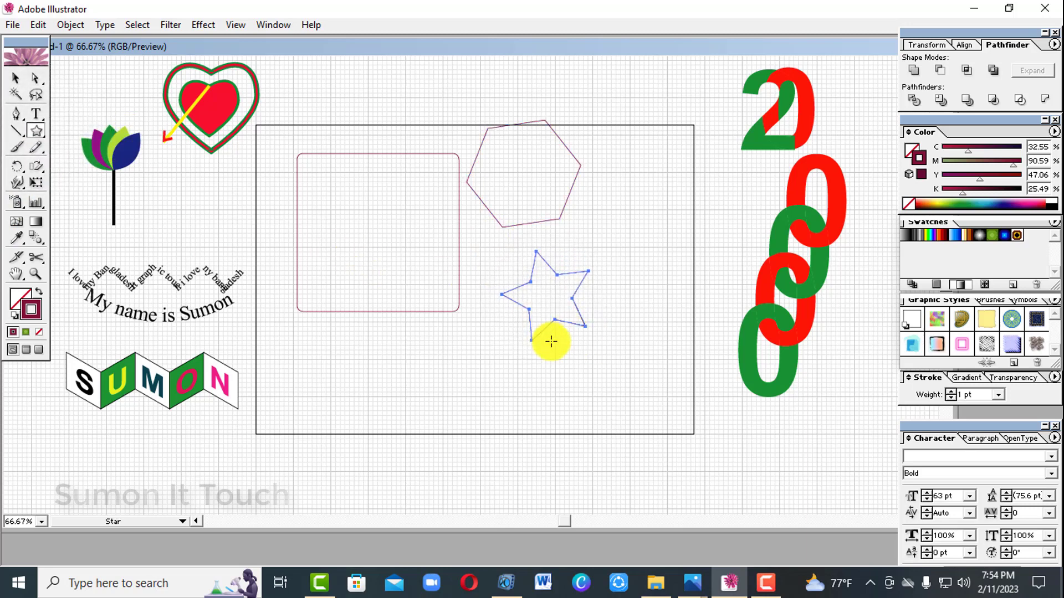
Step: Delete the rounded rectangle, the hexagon and the star from the artboard
click(15, 77)
drag(358, 139, 609, 355)
key(Delete)
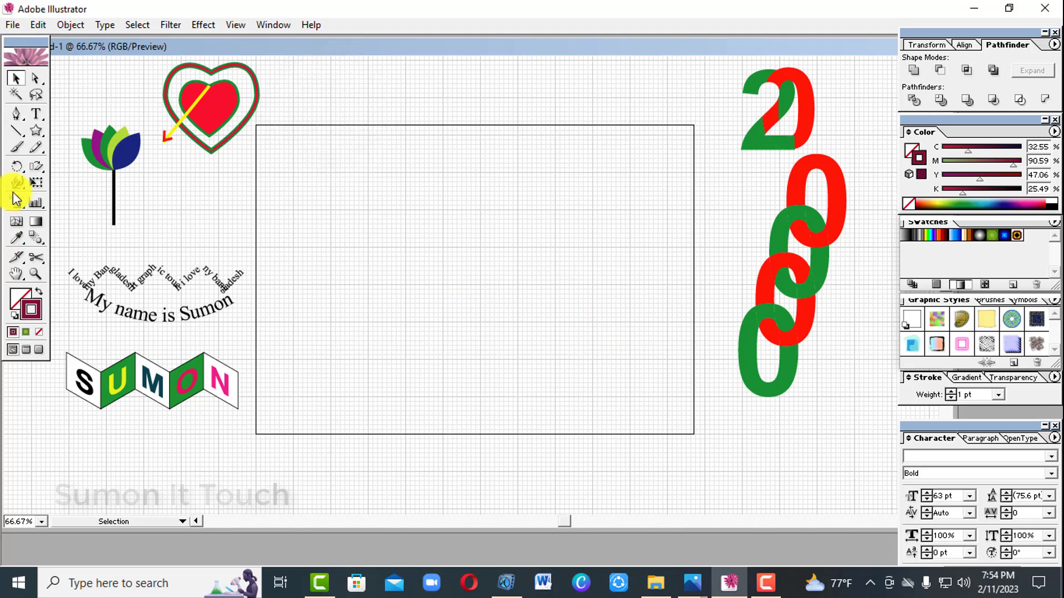
Step: Draw an outlined circle from its centre near the middle of the artboard with the Ellipse tool
drag(80, 153, 91, 133)
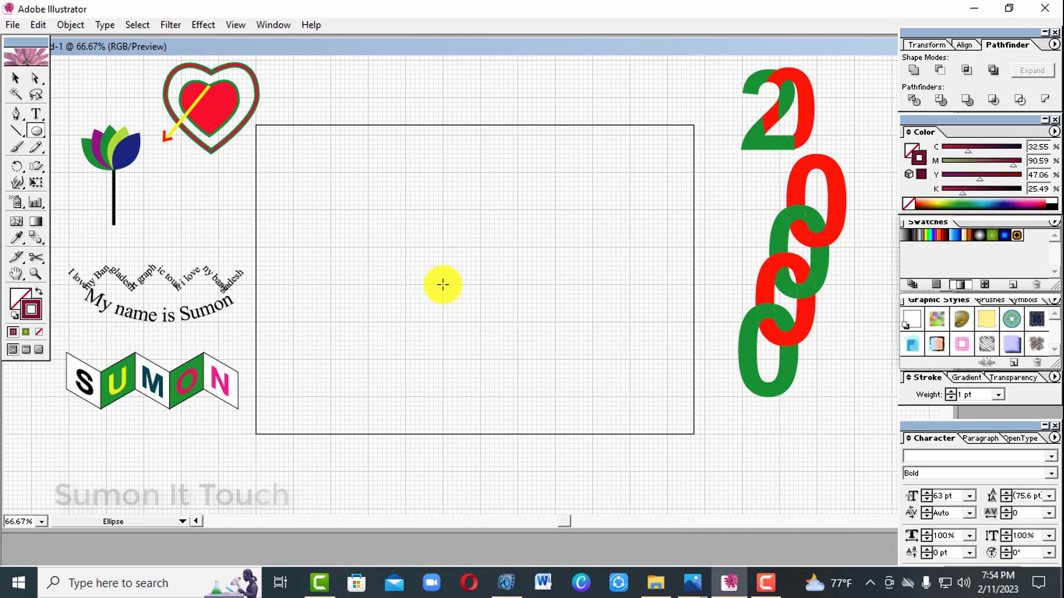
drag(442, 285, 527, 356)
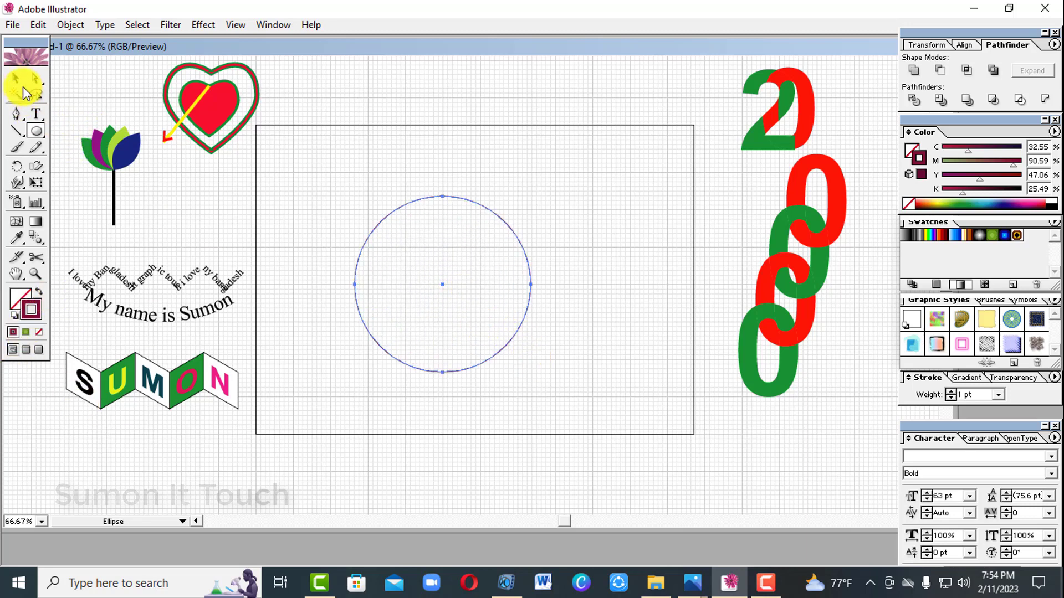
click(16, 83)
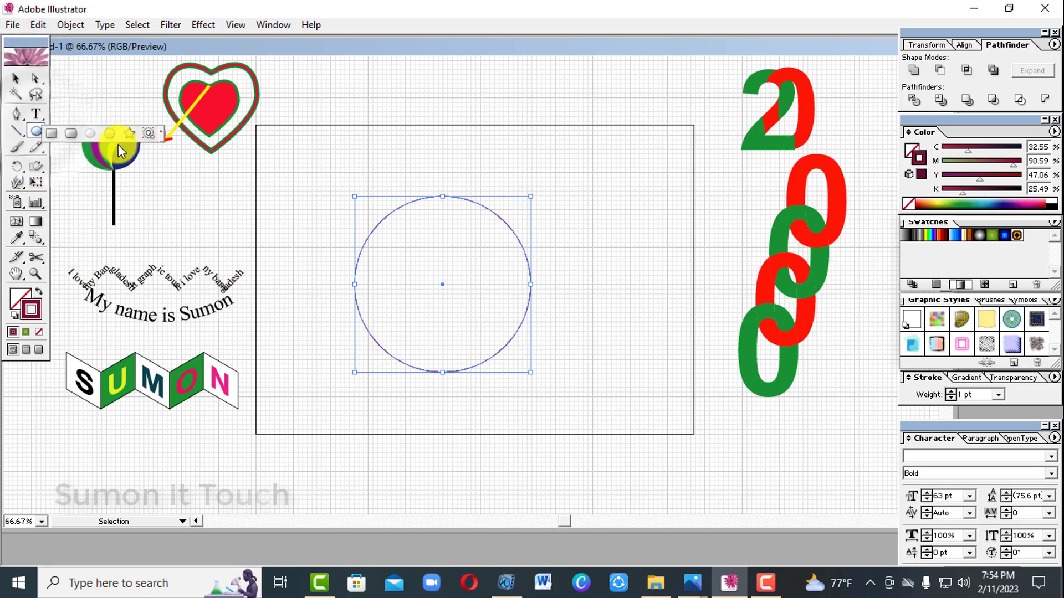
Step: Draw a small five-pointed star outside the circle's upper-left edge and swap its fill and stroke to make it solid
click(129, 133)
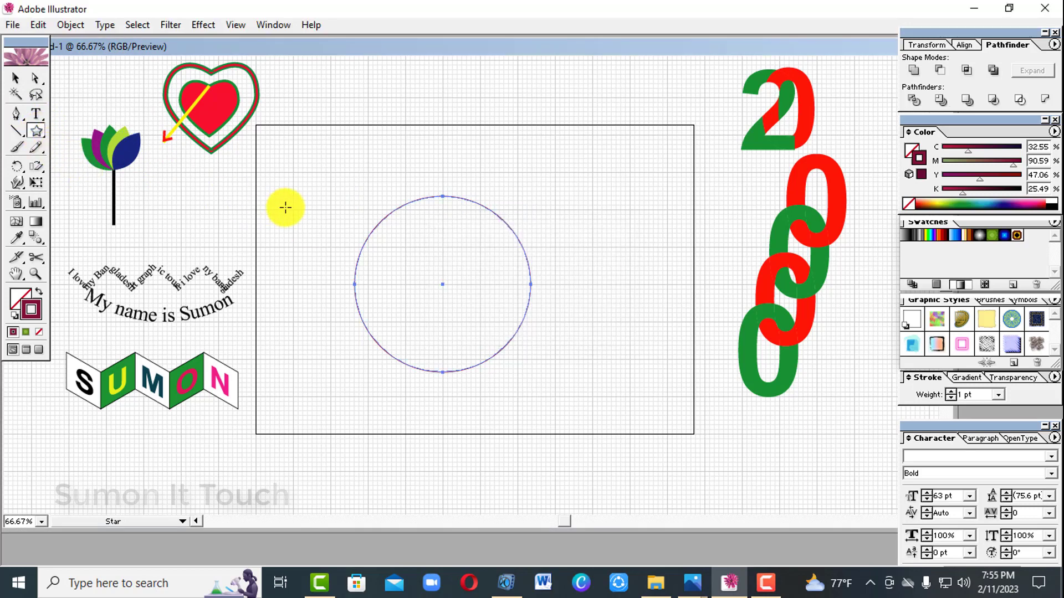
mouse_move(285, 207)
mouse_down()
mouse_move(309, 233)
mouse_move(299, 223)
mouse_up()
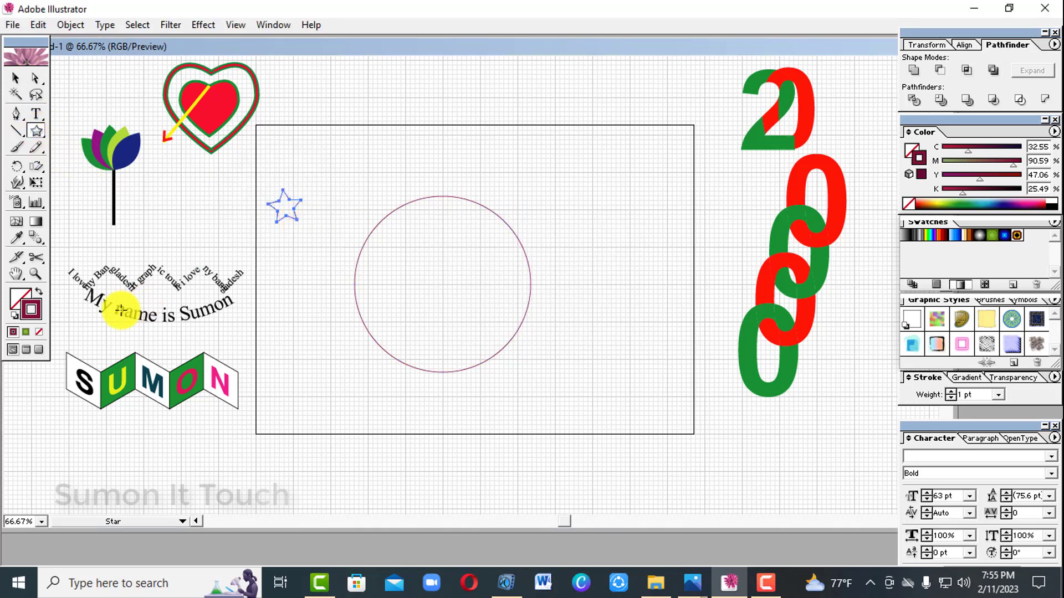
click(38, 295)
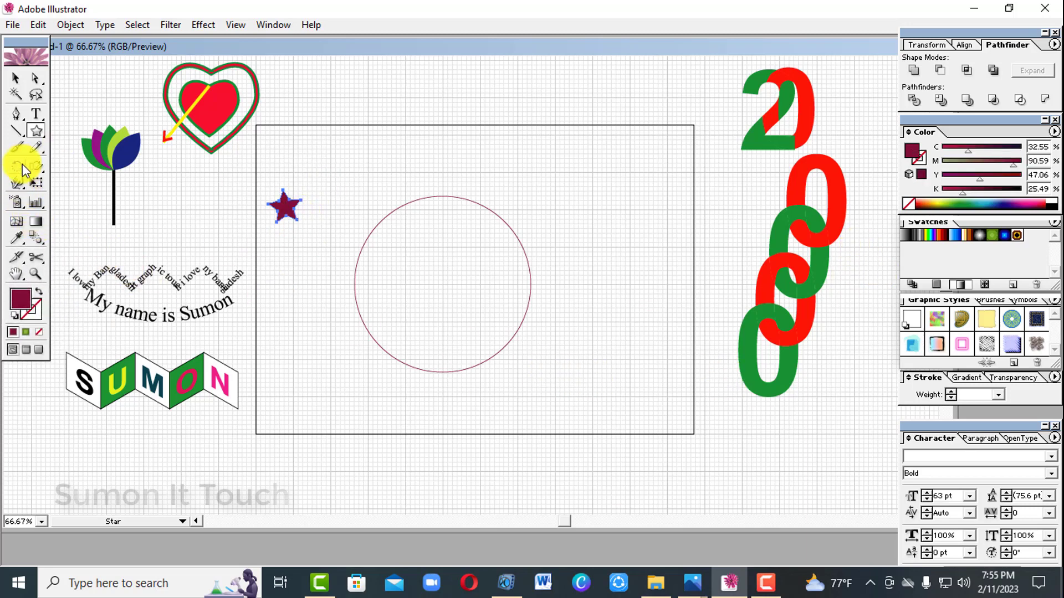
Step: Fill the star with the red sampled from the upper zero and move it onto the circle's left edge
click(16, 238)
click(839, 176)
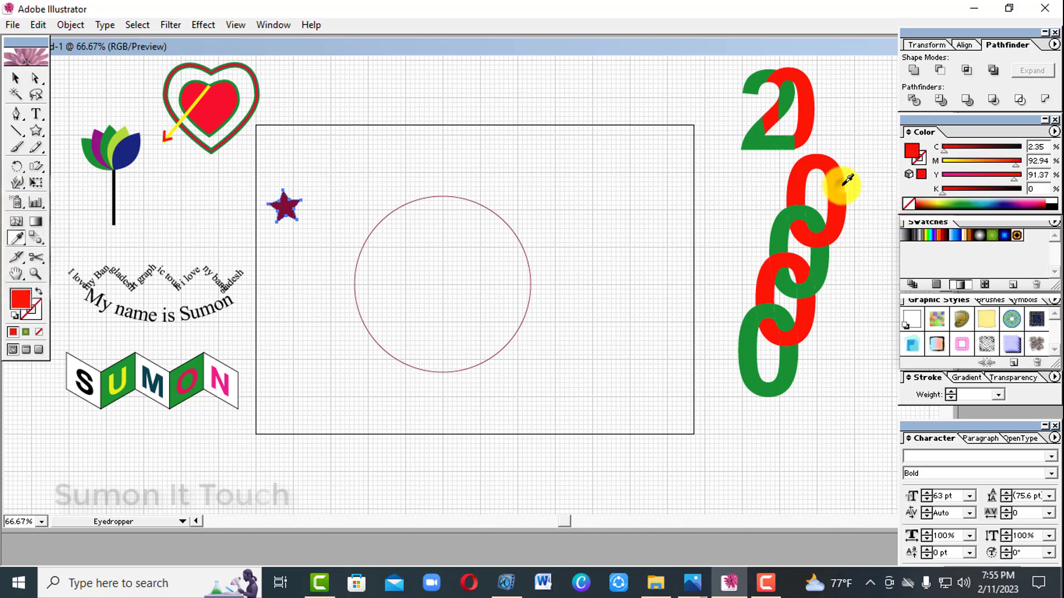
click(15, 78)
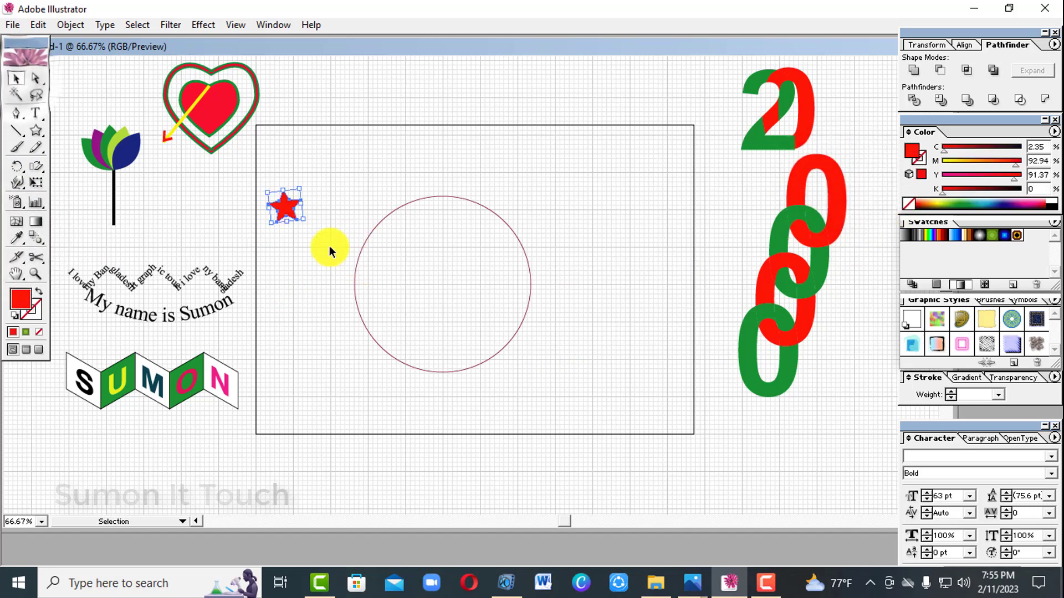
drag(298, 222, 364, 287)
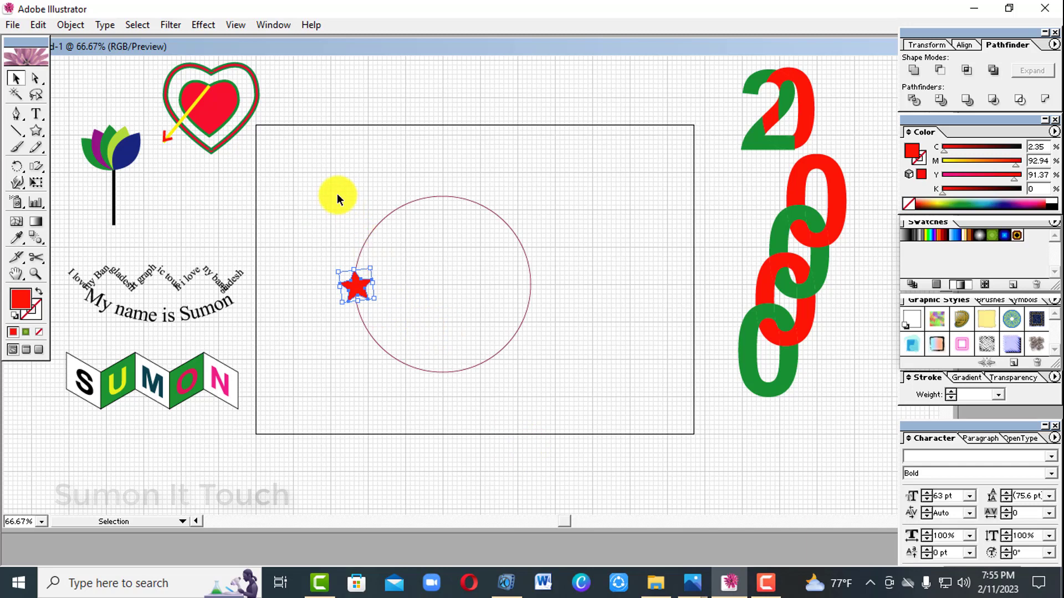
Step: Rotate a copy of the star and circle about the circle's centre, repeating it until ten stars form a ring
drag(335, 191, 490, 380)
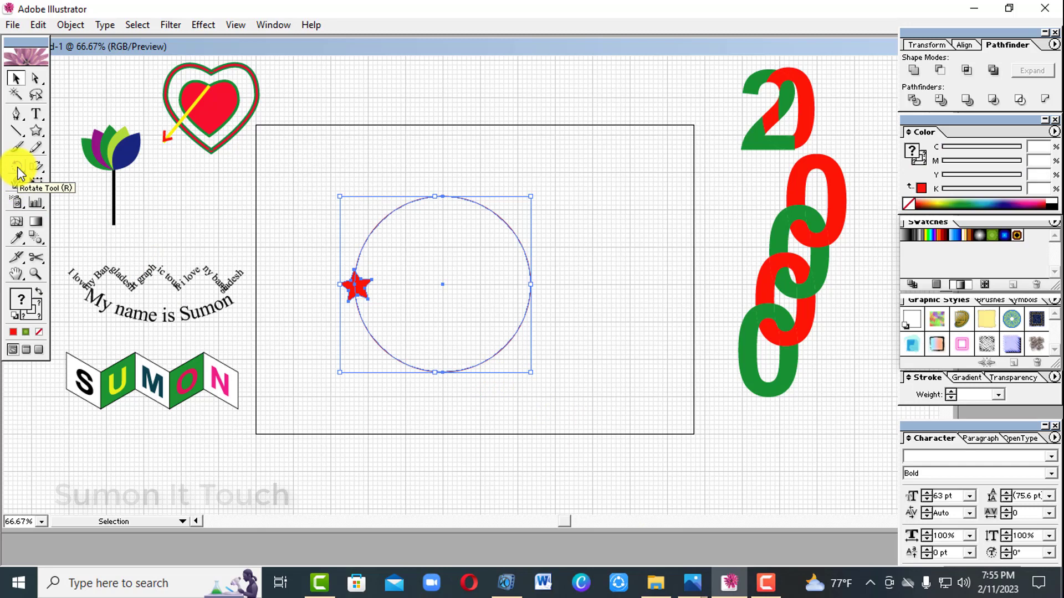
double_click(18, 168)
click(582, 279)
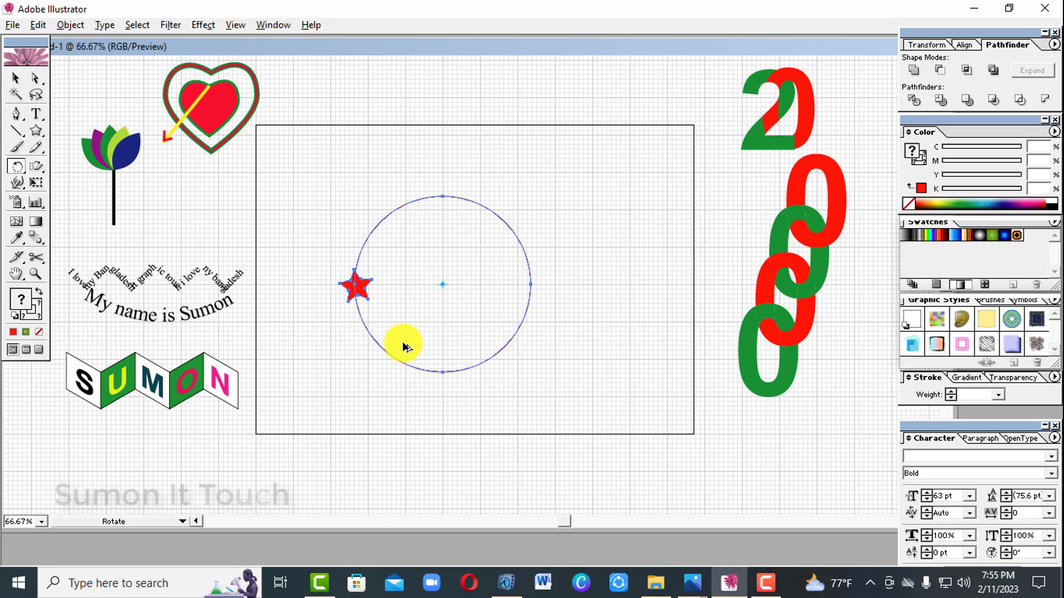
drag(366, 289, 383, 251)
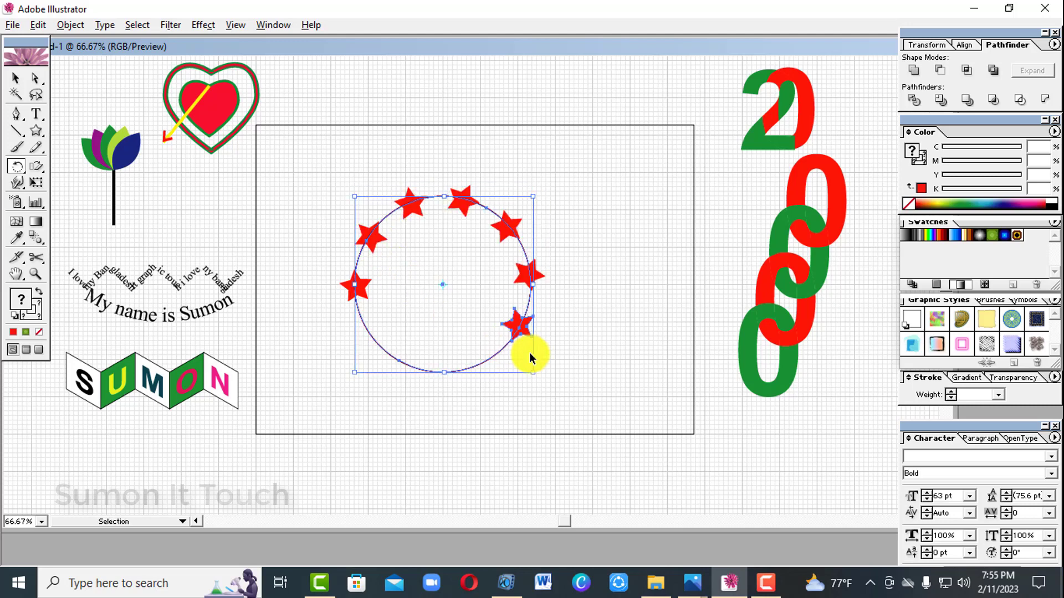
key(ctrl+d)
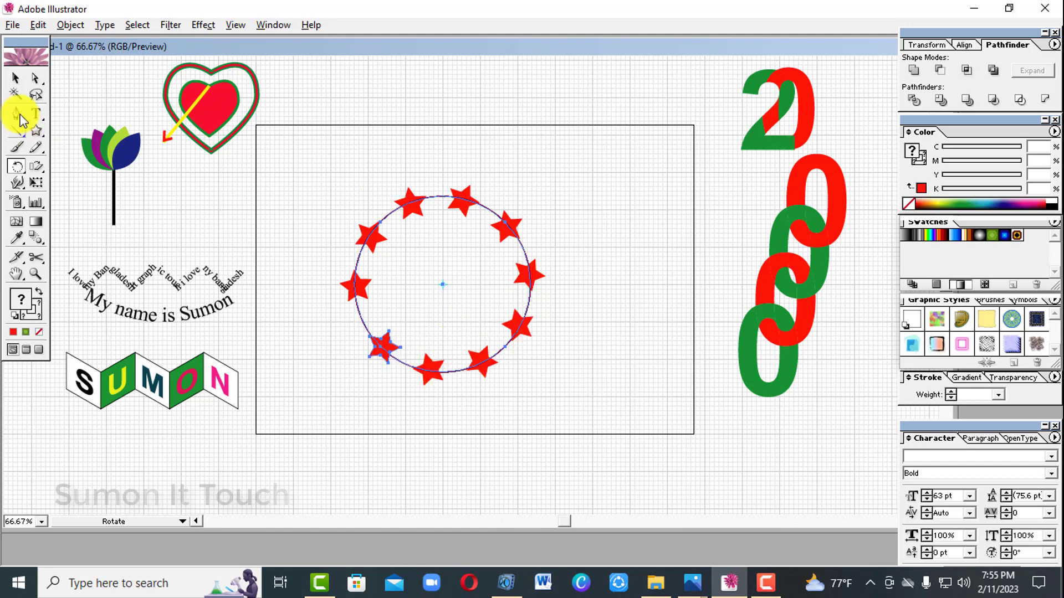
Step: Delete the stacked guide circles that run through the ring of stars
click(21, 84)
click(597, 217)
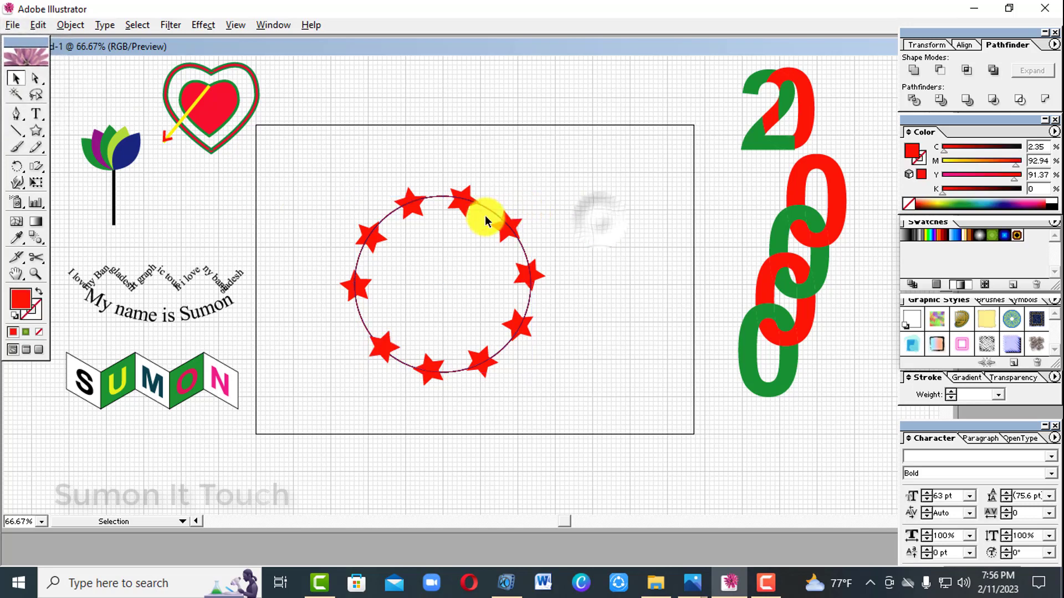
click(487, 208)
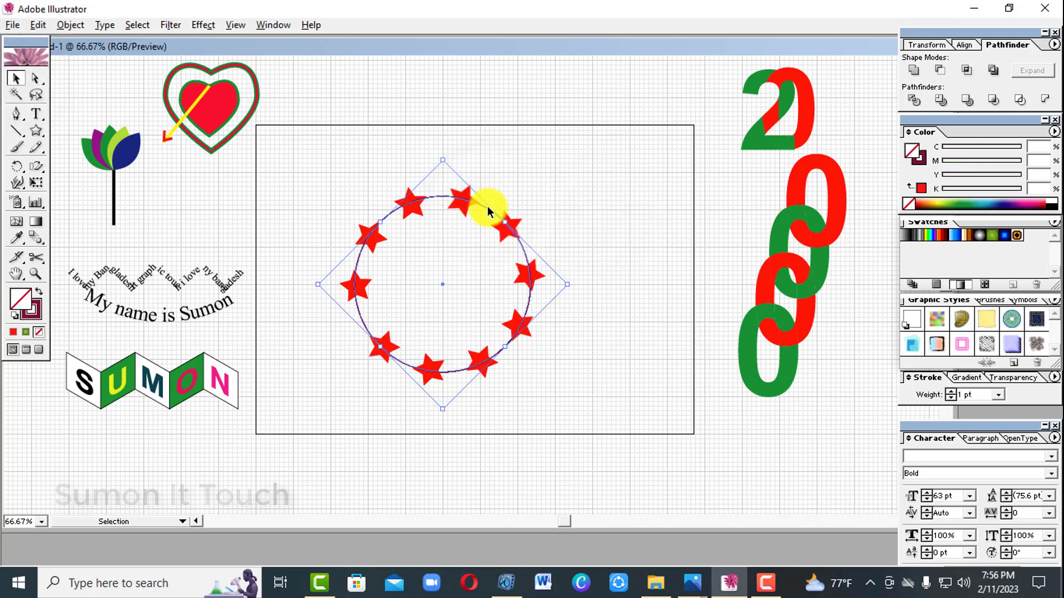
click(488, 208)
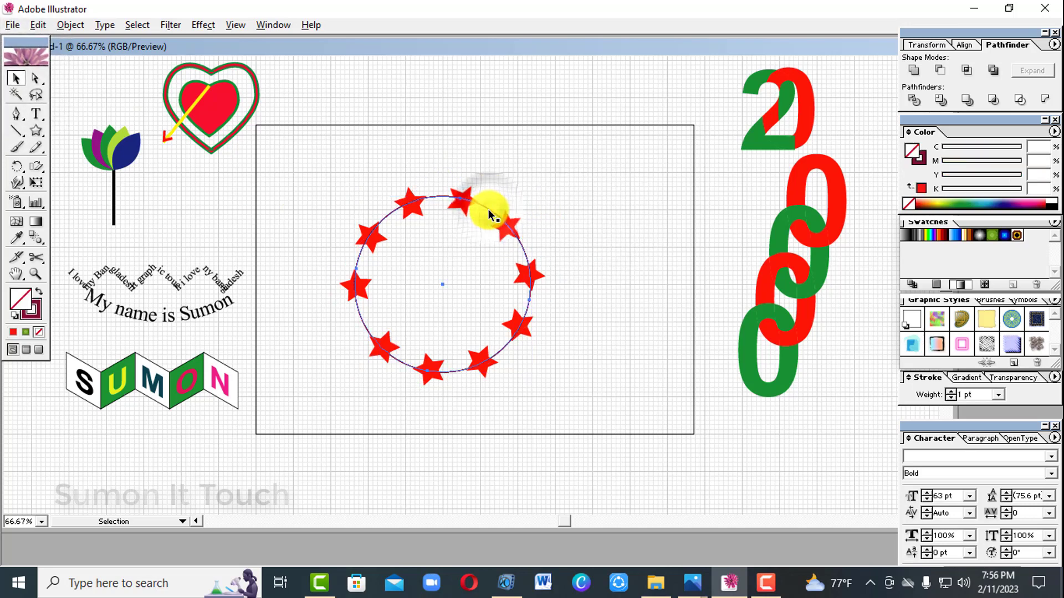
click(488, 209)
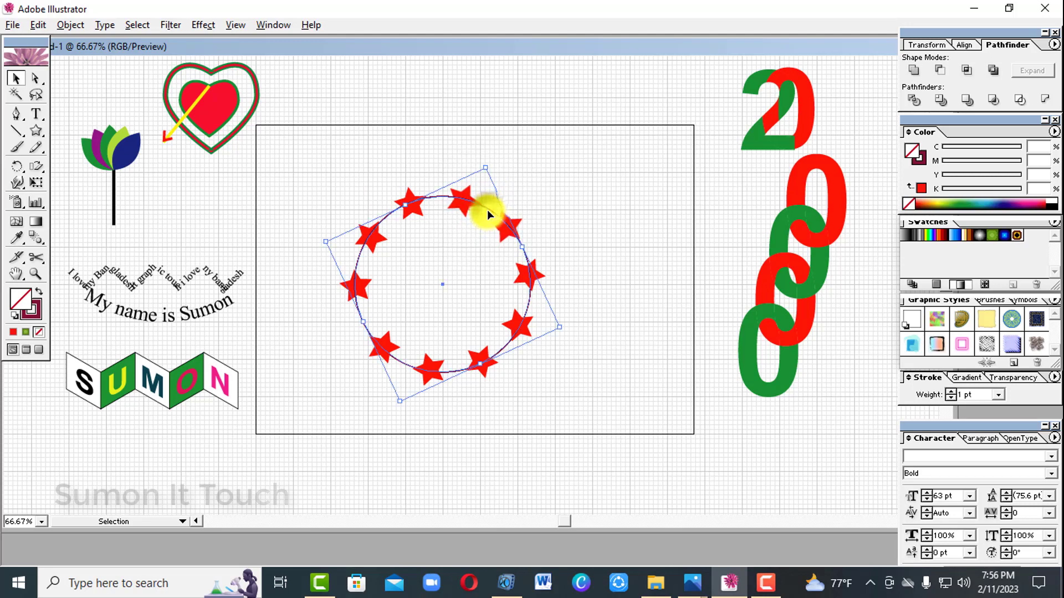
key(Delete)
click(487, 208)
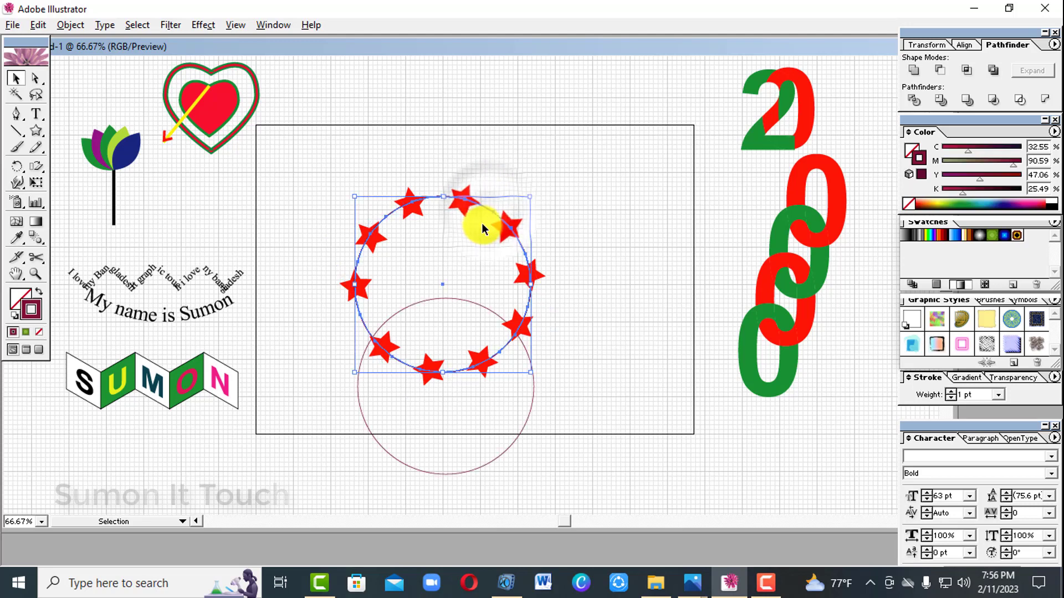
key(Delete)
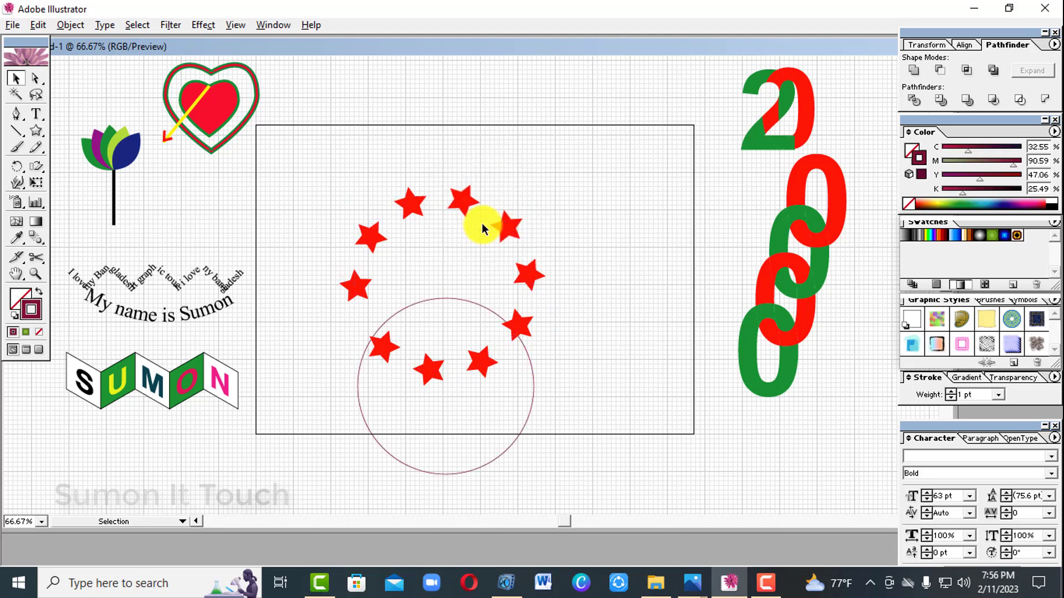
Step: Delete the leftover circles that lie offset below the ring, including the one without a visible stroke
click(535, 394)
key(Delete)
drag(339, 172, 576, 455)
click(646, 362)
click(547, 470)
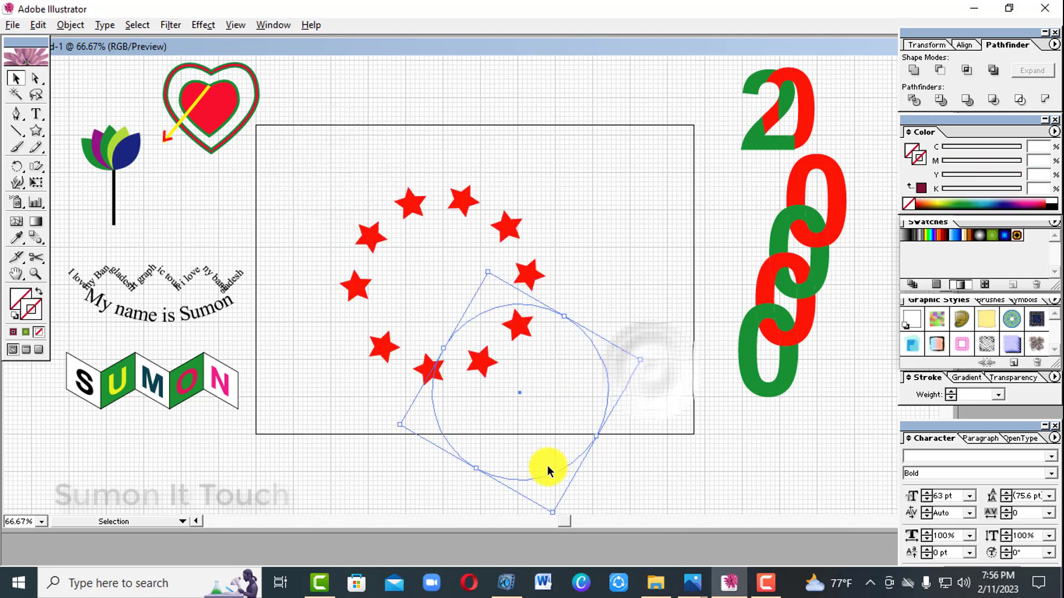
key(Delete)
Step: Scale all ten stars down together about the centre of their ring
drag(344, 150, 576, 424)
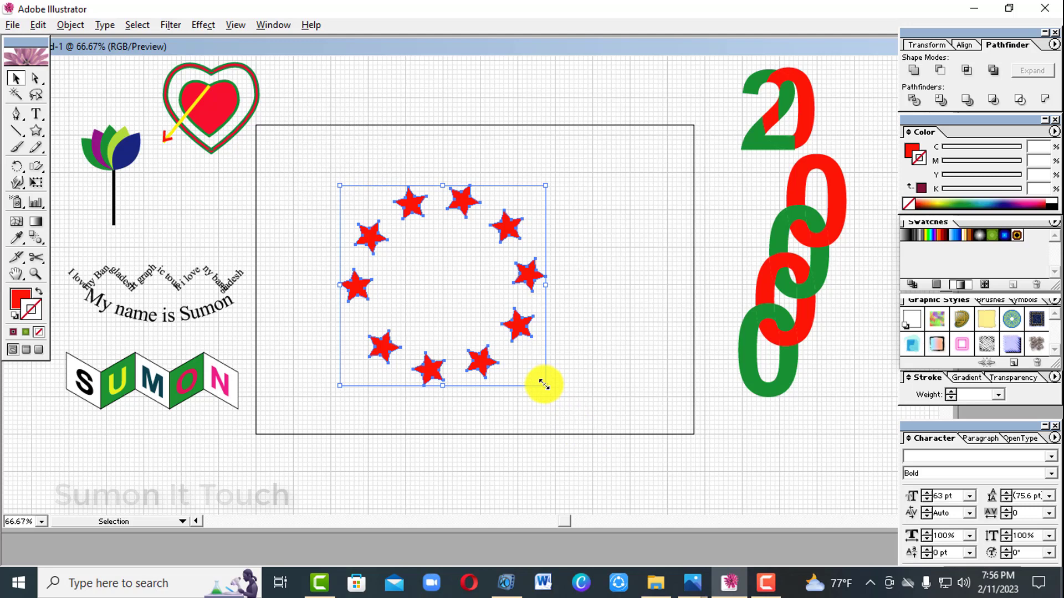
drag(544, 385, 506, 347)
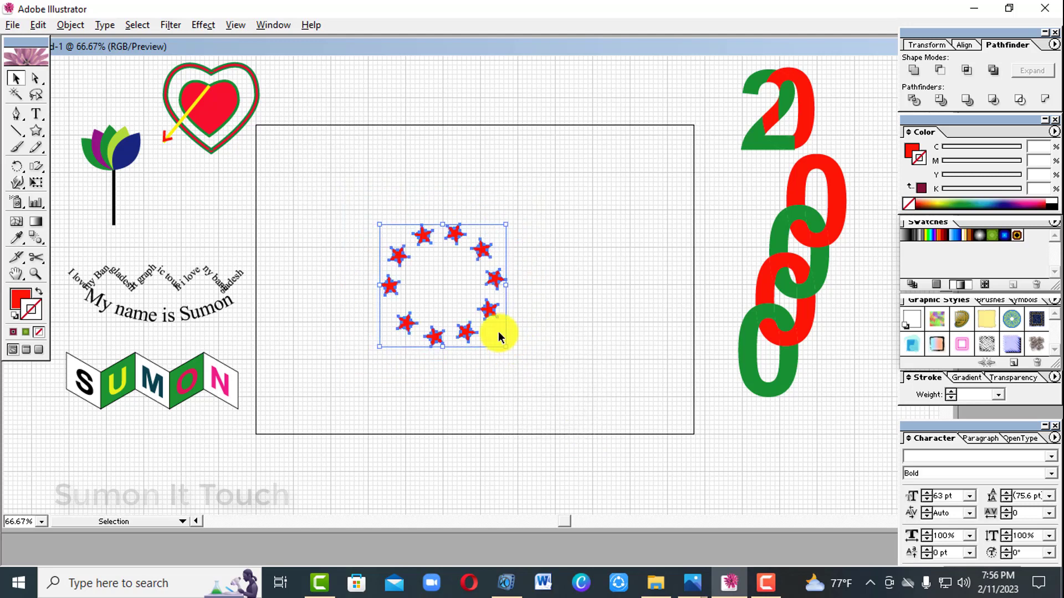
Step: Group the ten stars and move the ring to the artboard's upper-right corner, beside the large 2
right_click(493, 277)
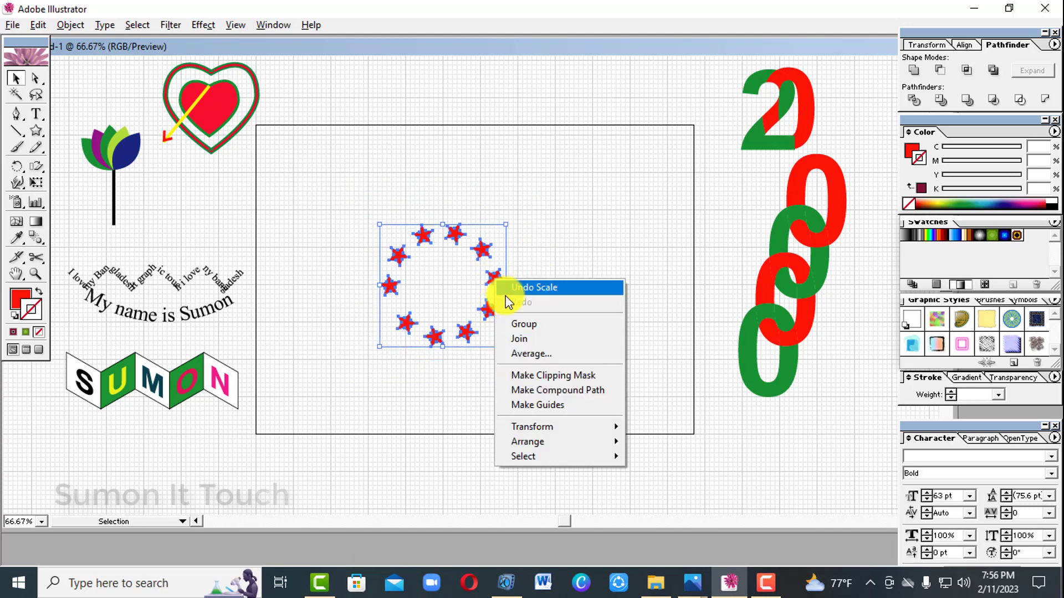
click(519, 322)
drag(493, 275, 742, 111)
click(642, 271)
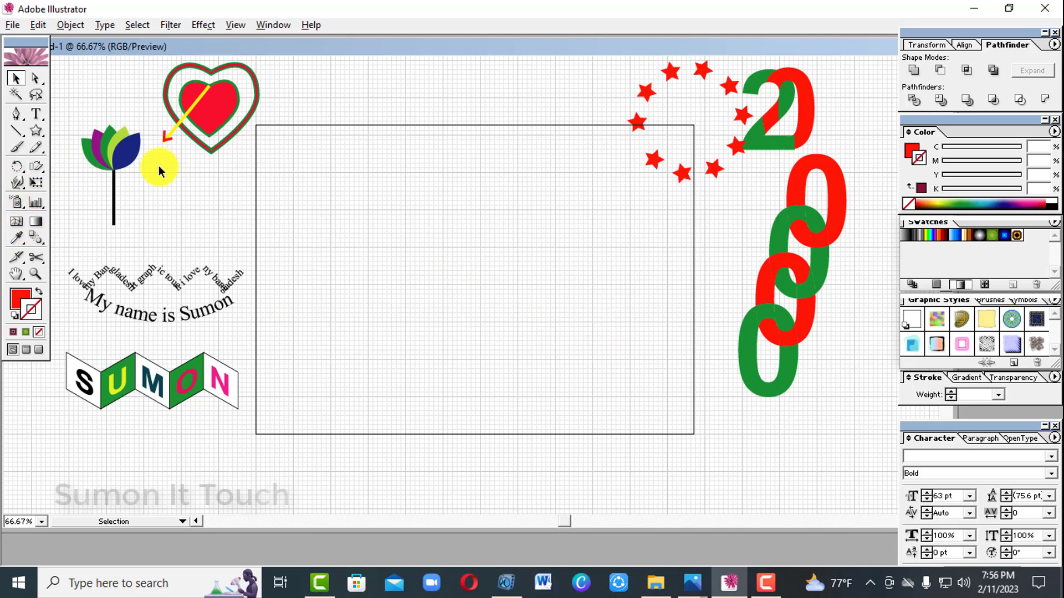
Step: Draw a circle above the middle of the artboard and swap its fill and stroke so only a red outline remains
drag(34, 133, 91, 134)
mouse_move(443, 248)
mouse_down()
mouse_move(493, 316)
mouse_move(480, 303)
mouse_up()
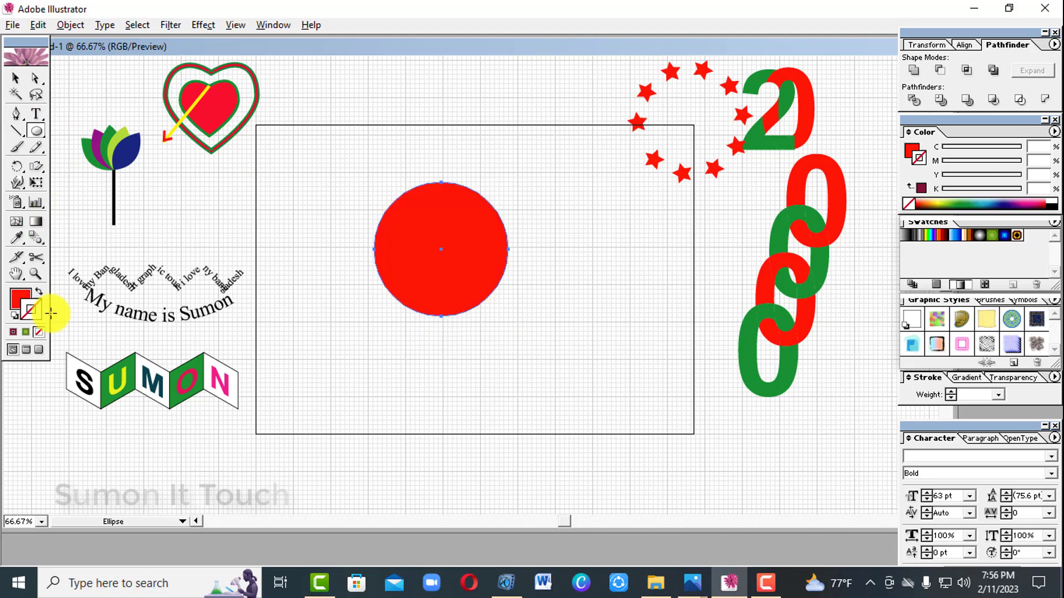
click(39, 291)
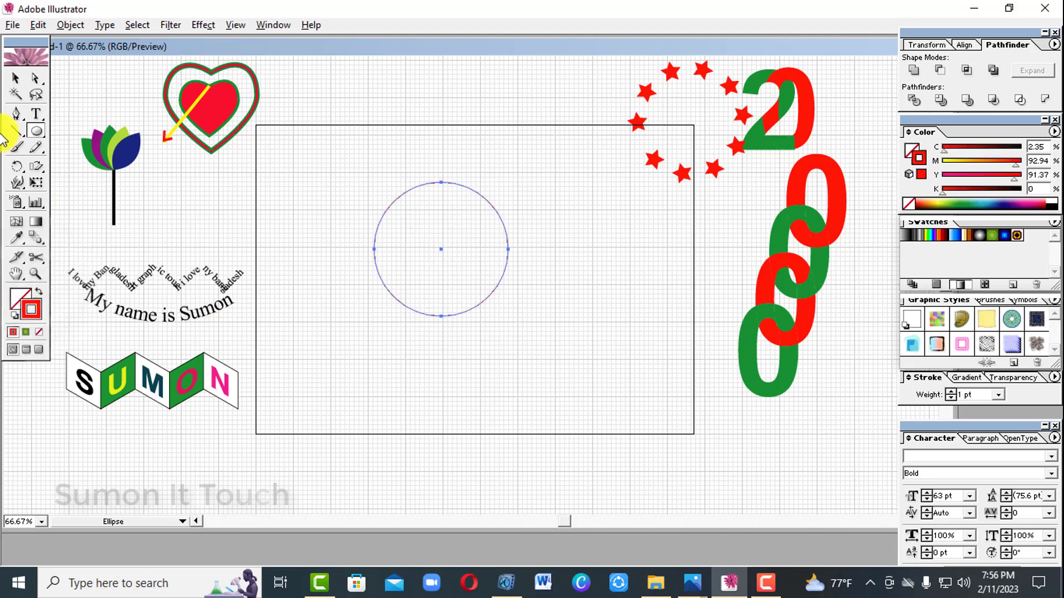
click(15, 80)
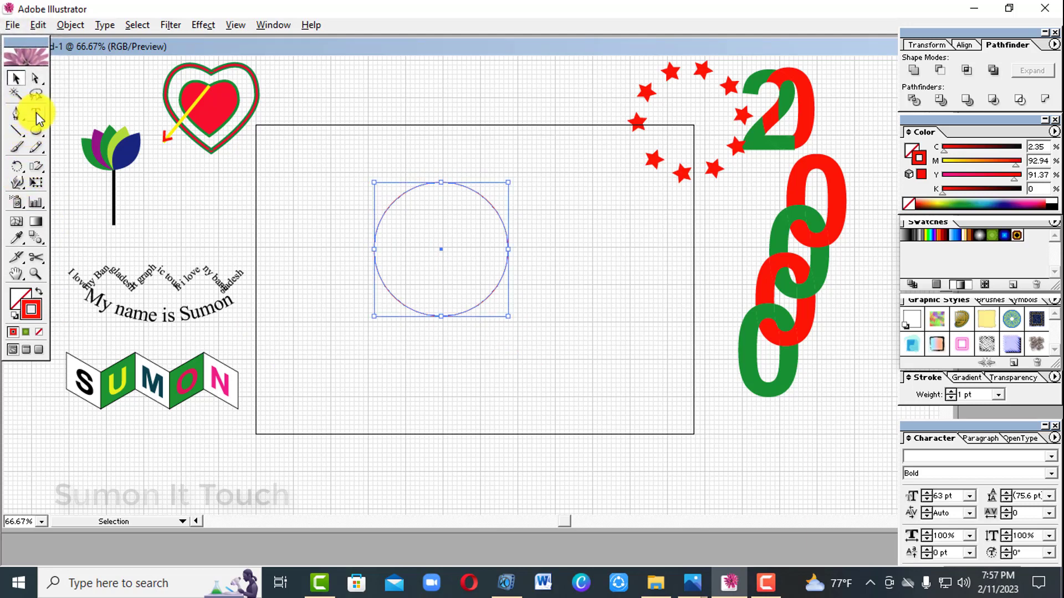
Step: Add filler text starting with "dxhbxfgbx" along the circle with the Type on a Path tool, filling the whole circumference
drag(36, 116, 93, 128)
click(379, 222)
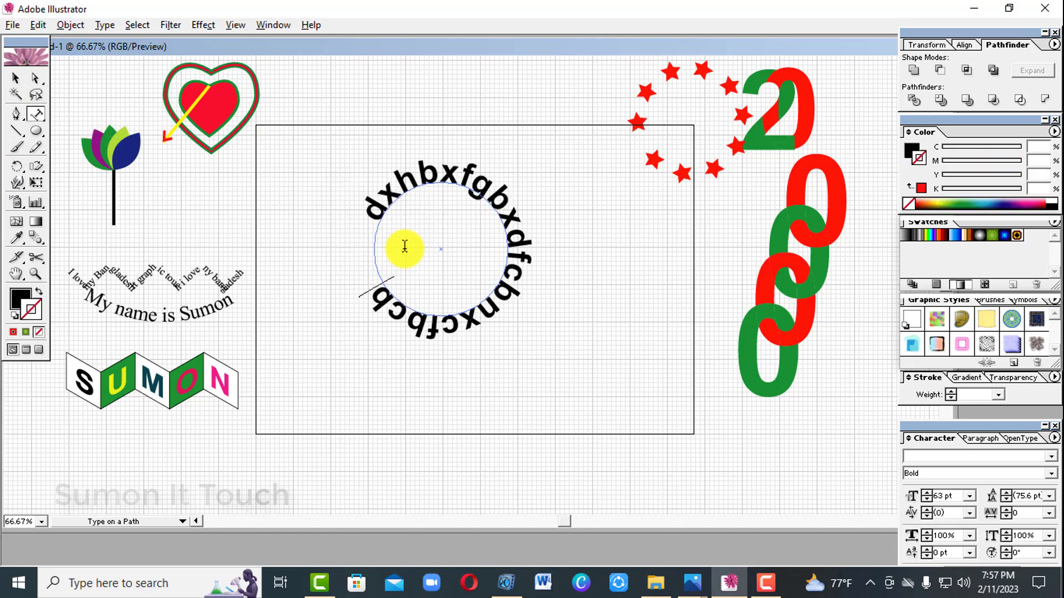
text(xx)
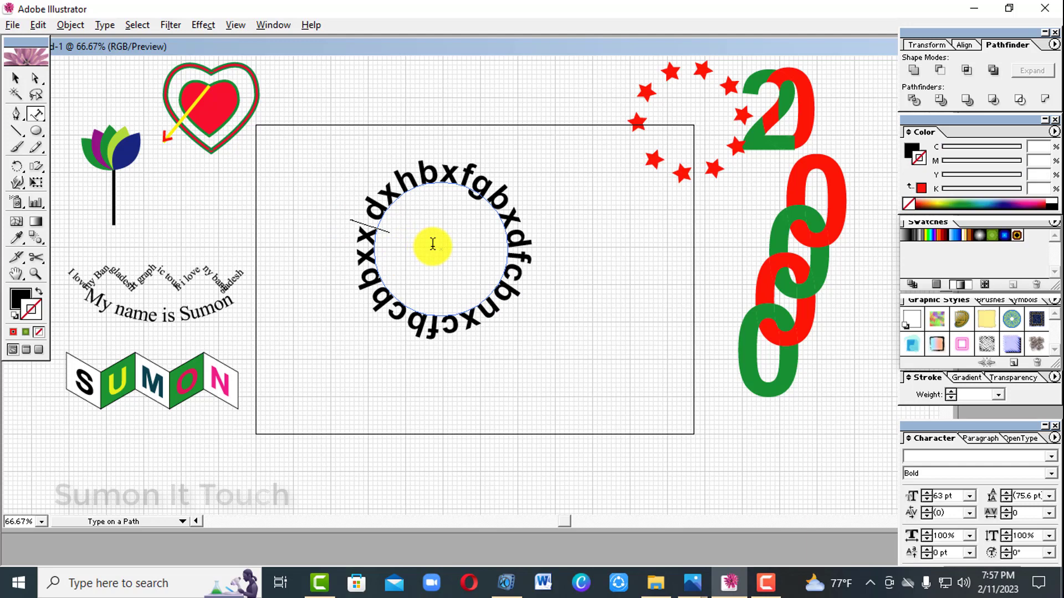
Step: Convert the circular text to outlines and ungroup it into separate letters
click(15, 81)
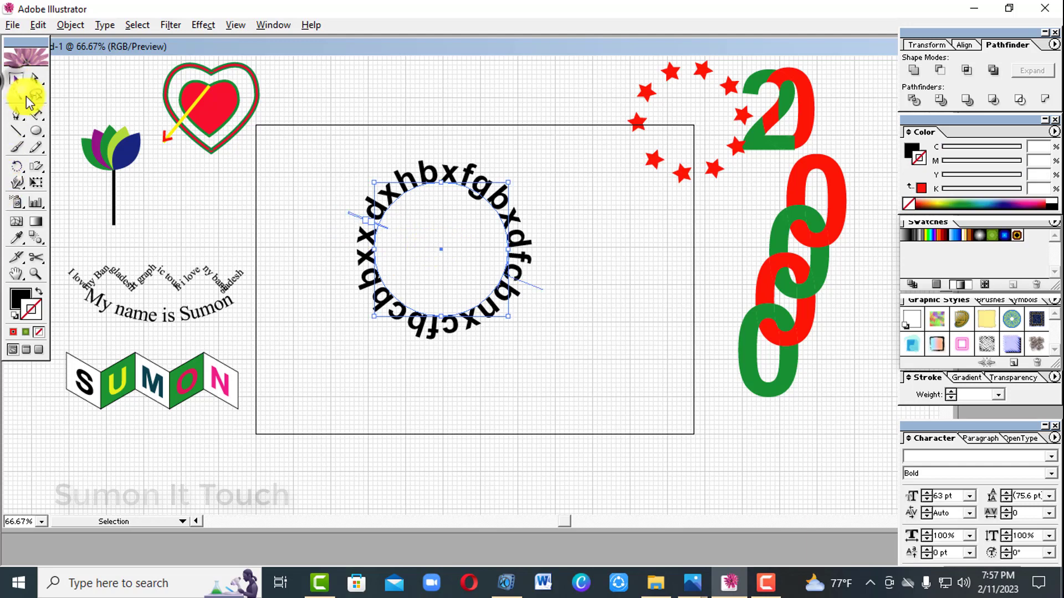
right_click(480, 192)
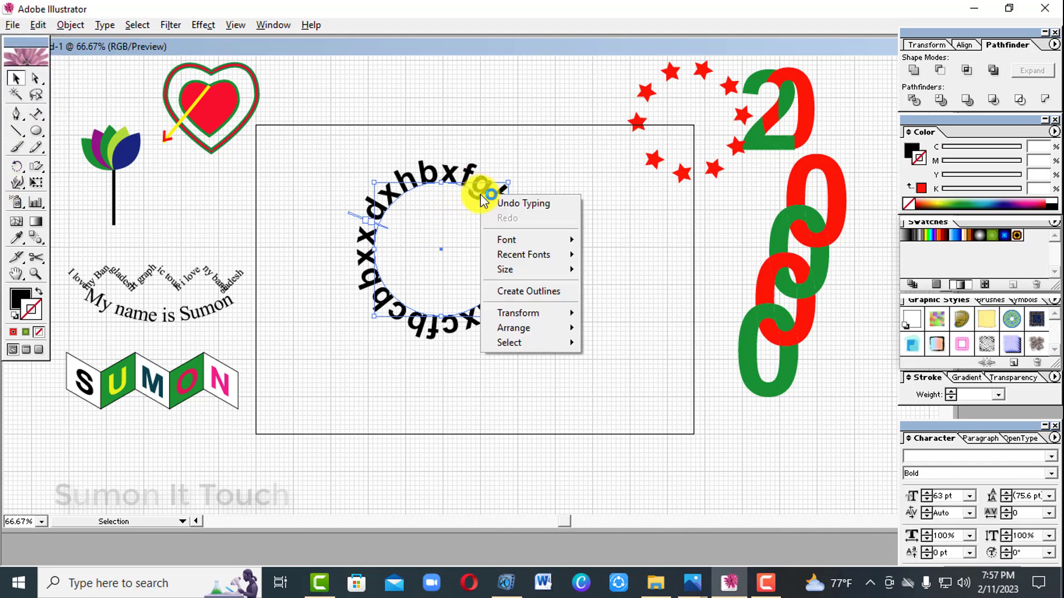
click(551, 300)
right_click(528, 258)
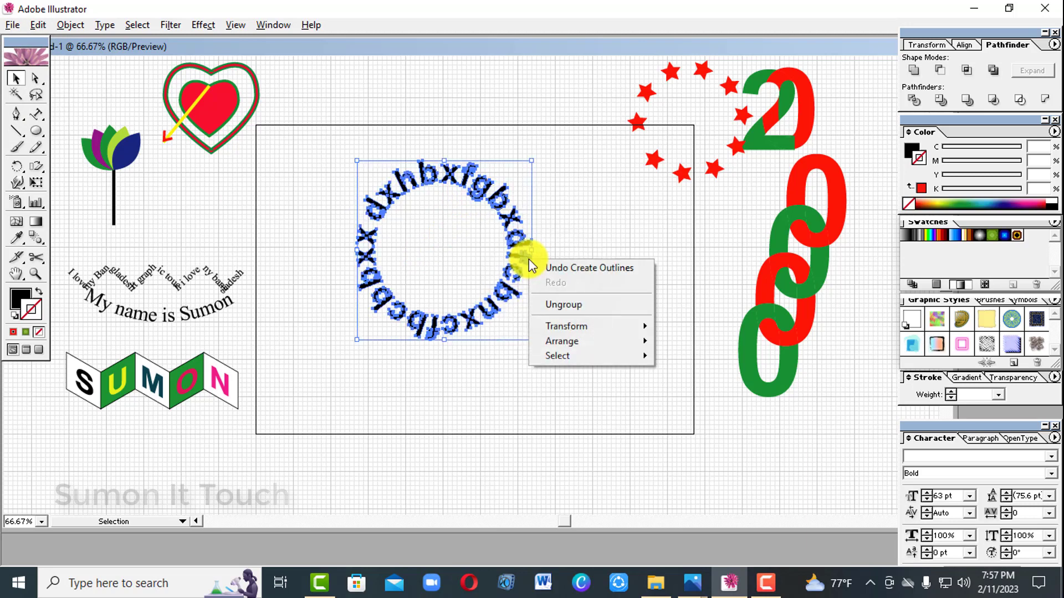
click(561, 305)
click(553, 299)
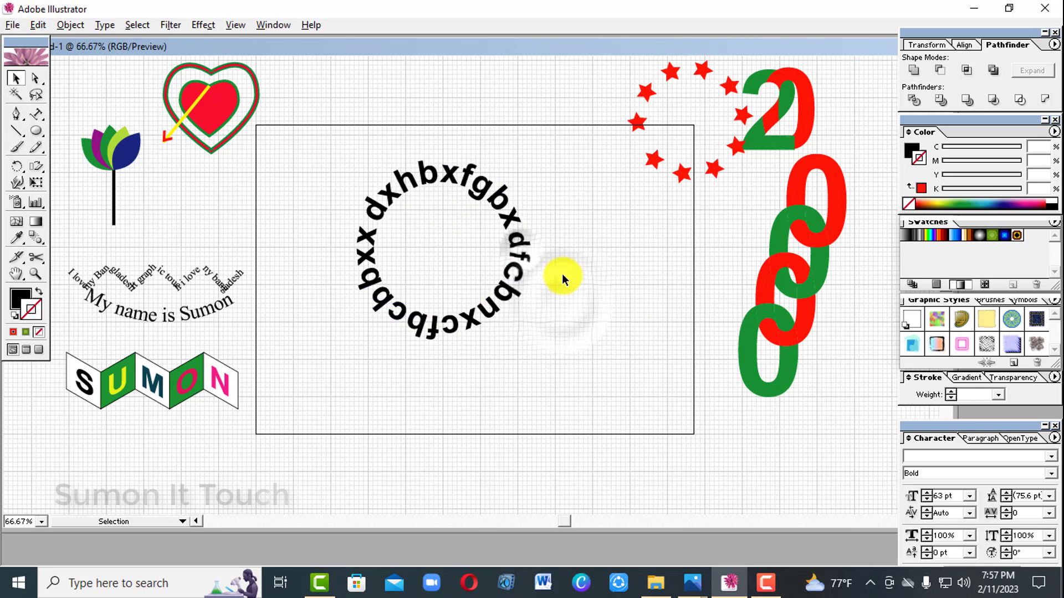
Step: Give the b at the letter ring's upper right a pink outline and the c at its right side a magenta fill with a black outline
click(835, 229)
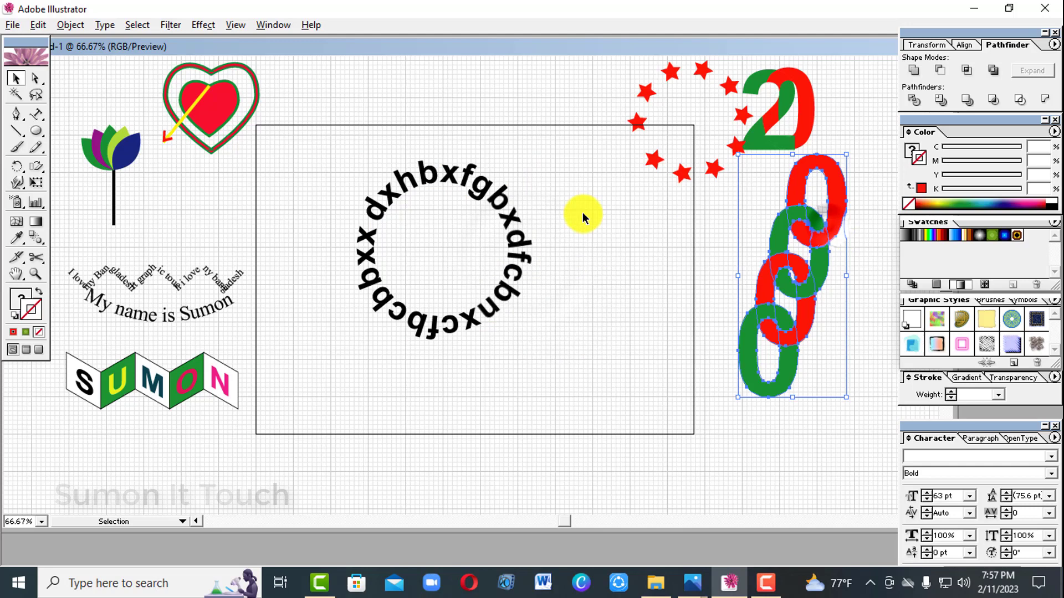
click(507, 203)
click(1038, 205)
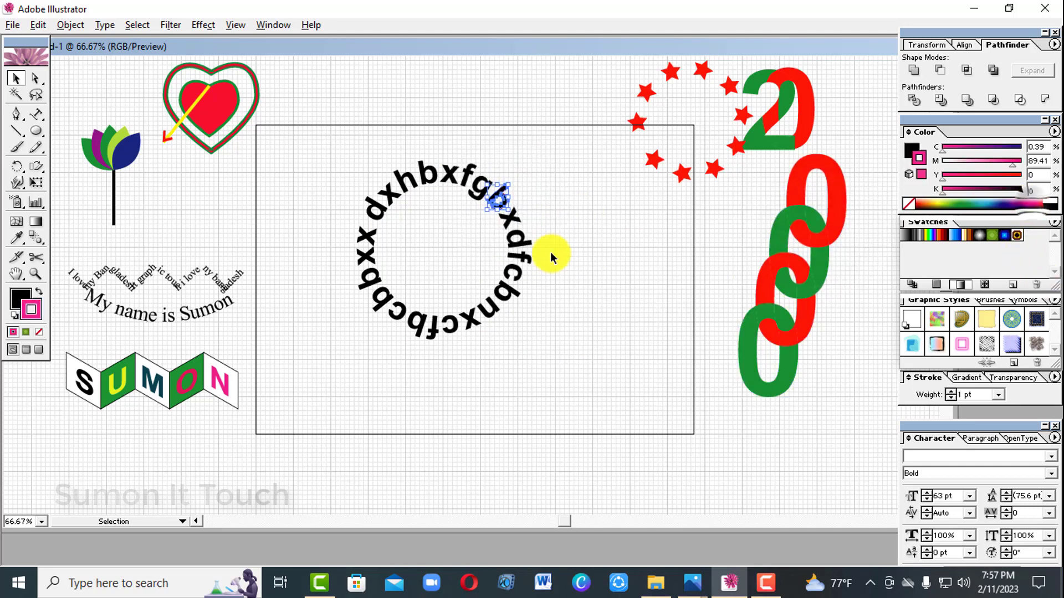
click(511, 272)
click(1019, 202)
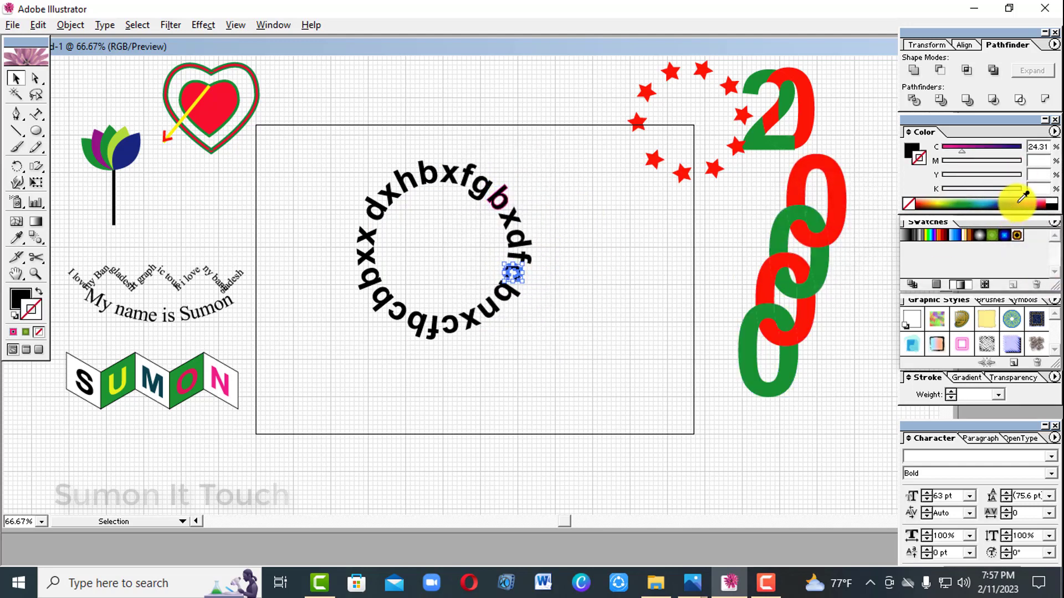
click(22, 302)
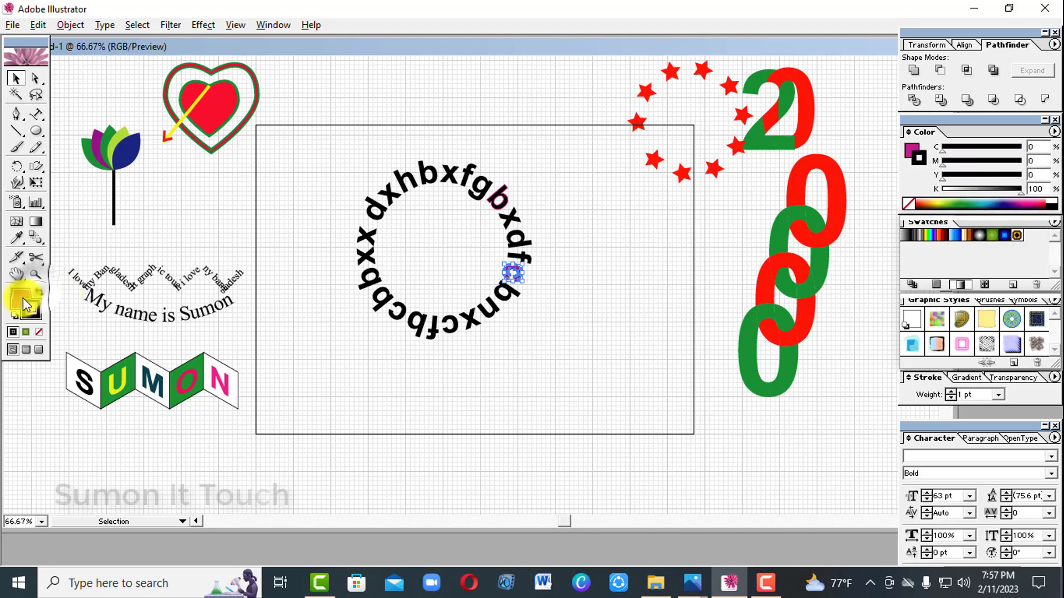
Step: Fill the x at the ring's upper left with teal and the c at its bottom with green
click(390, 197)
click(982, 211)
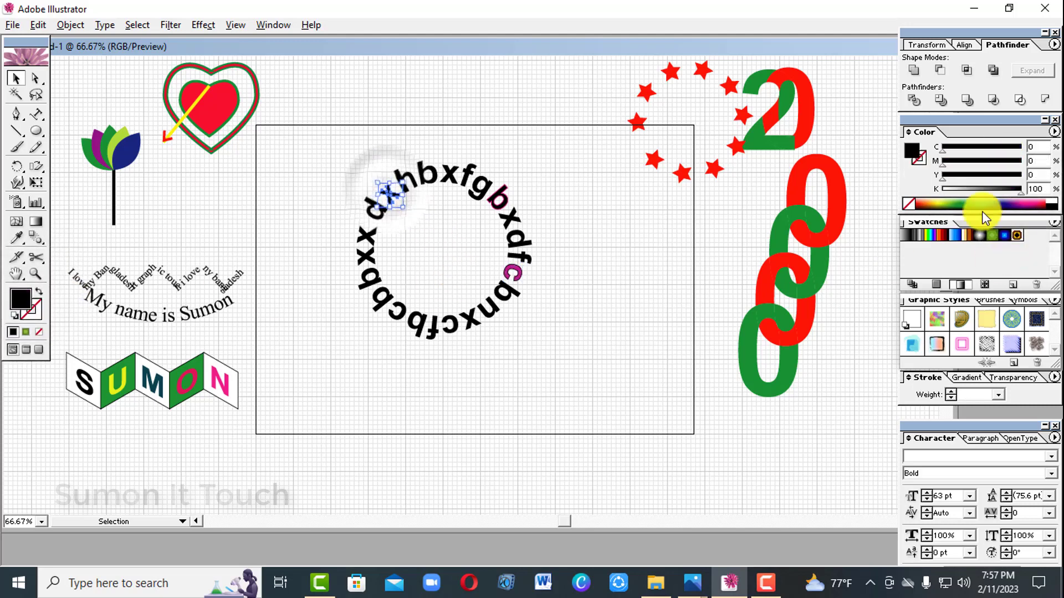
click(973, 204)
click(452, 326)
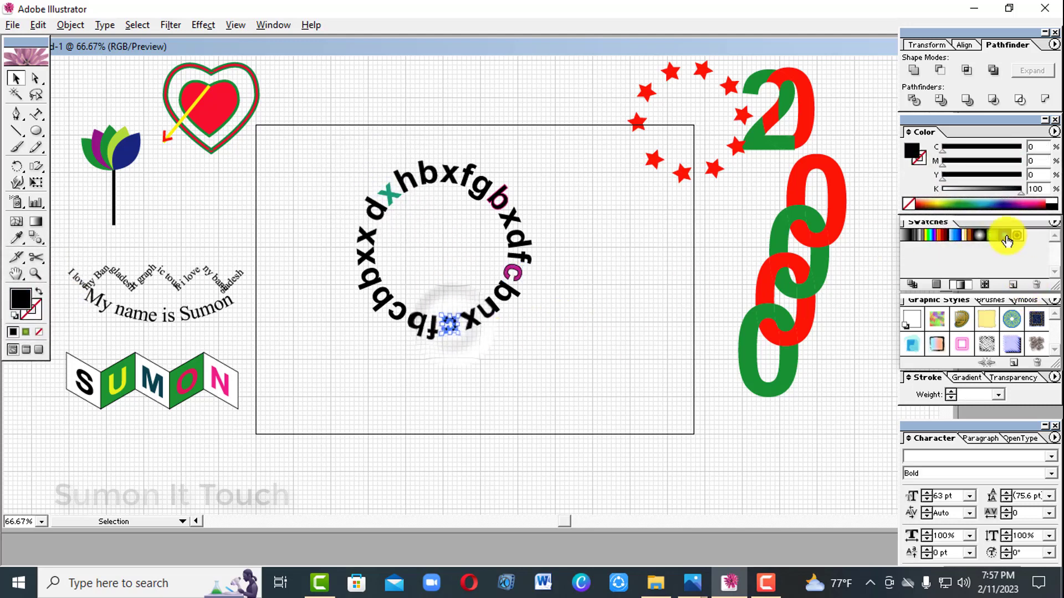
click(947, 204)
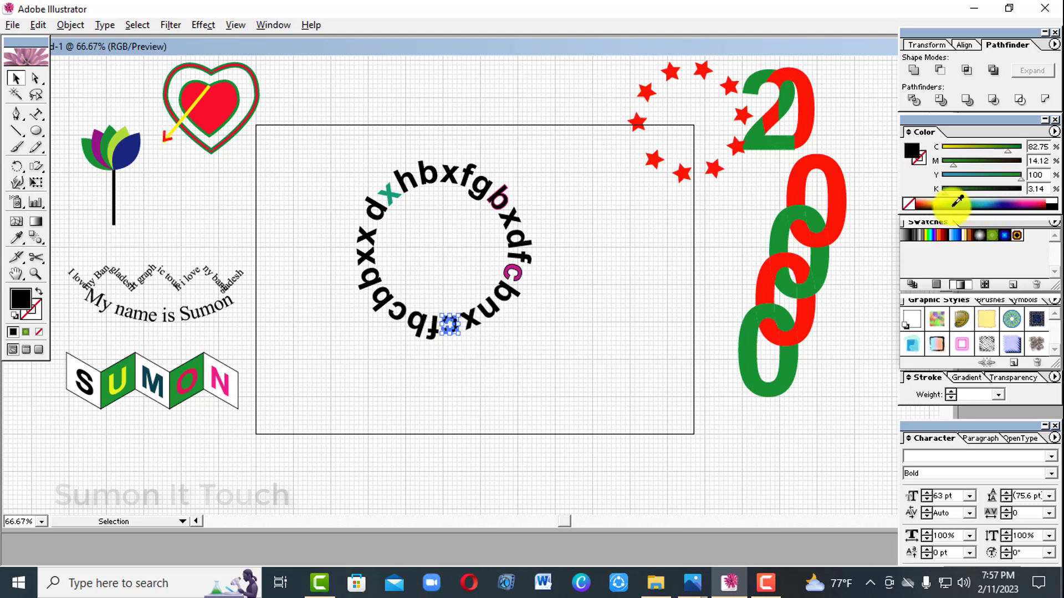
Step: Fill the b at the ring's lower left with deep pink and the x at its left side with blue
click(385, 304)
click(1039, 201)
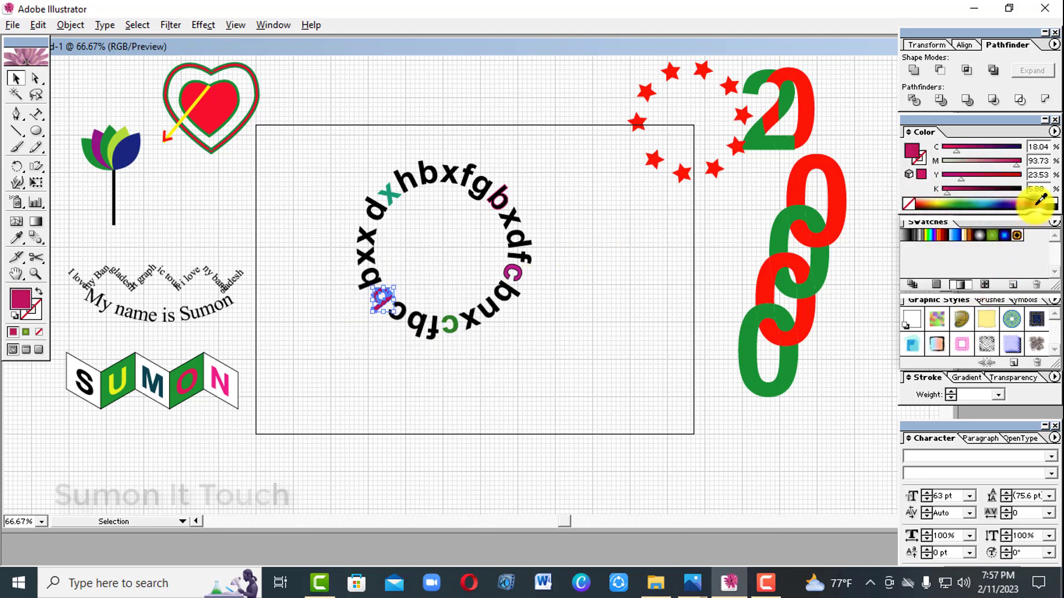
click(366, 237)
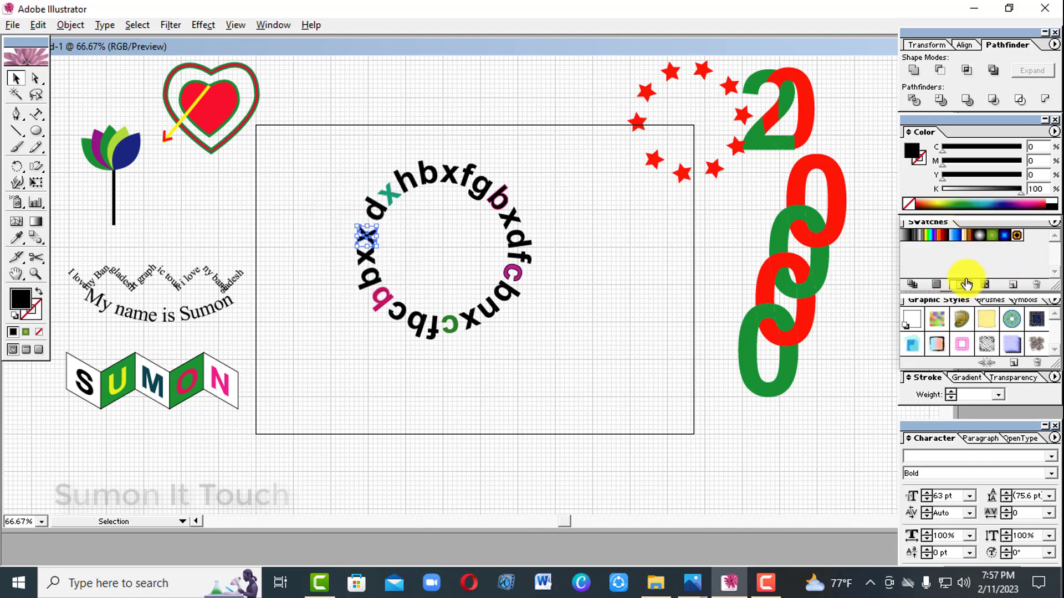
click(996, 198)
click(557, 289)
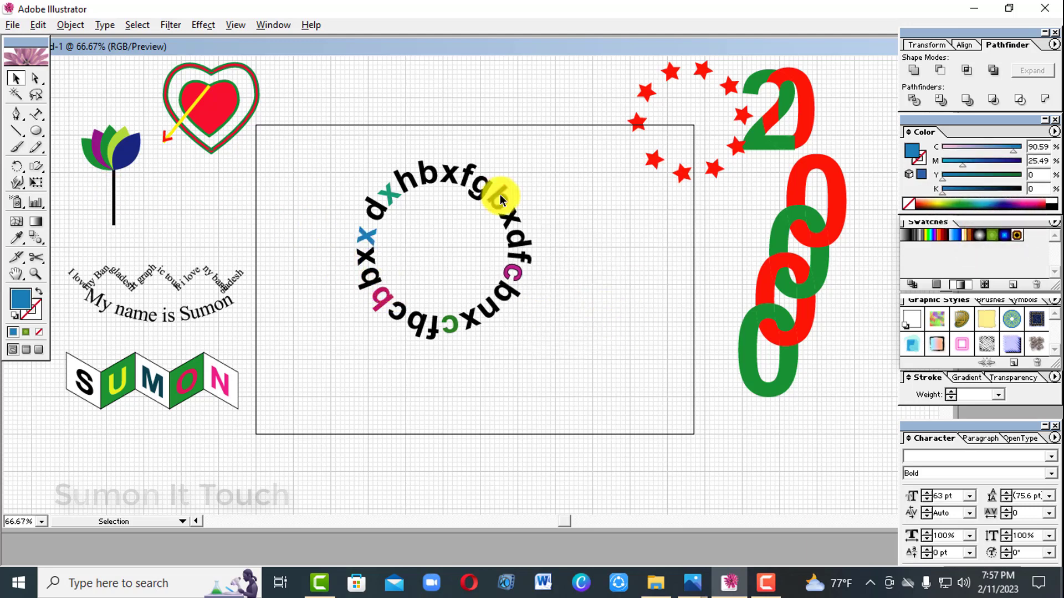
drag(309, 166, 542, 378)
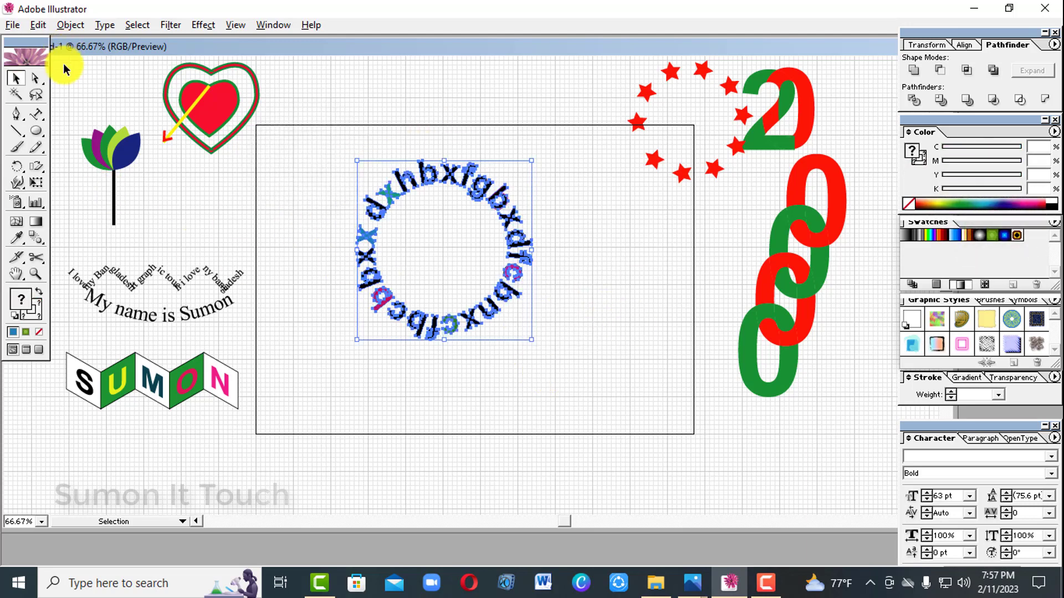
click(74, 95)
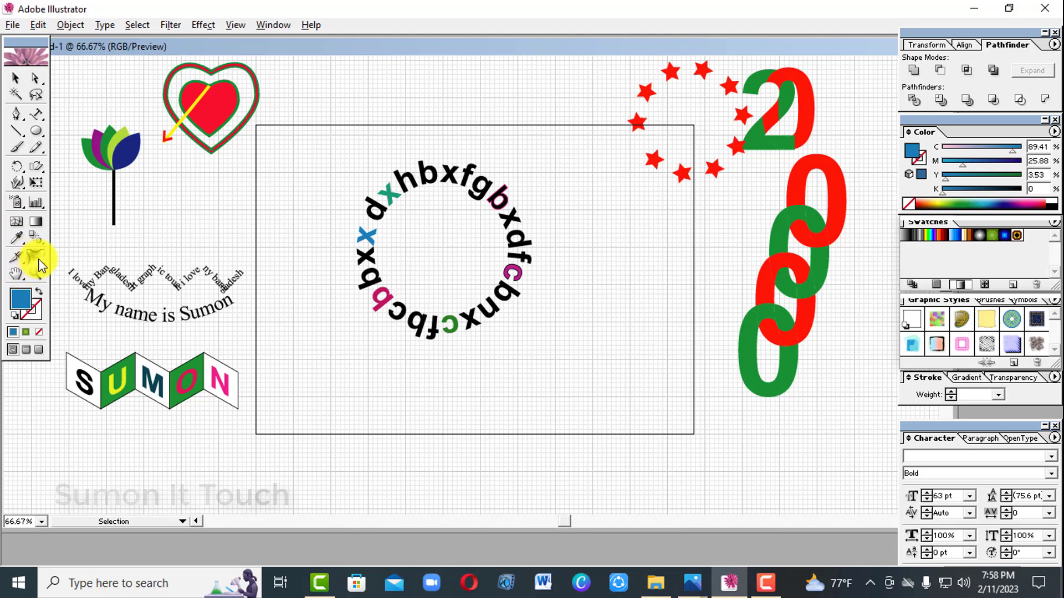
Step: Try to make a cut in the empty area inside the letter ring with the Scissors tool
mouse_move(39, 258)
mouse_down()
mouse_move(75, 270)
mouse_move(54, 265)
mouse_up()
click(440, 227)
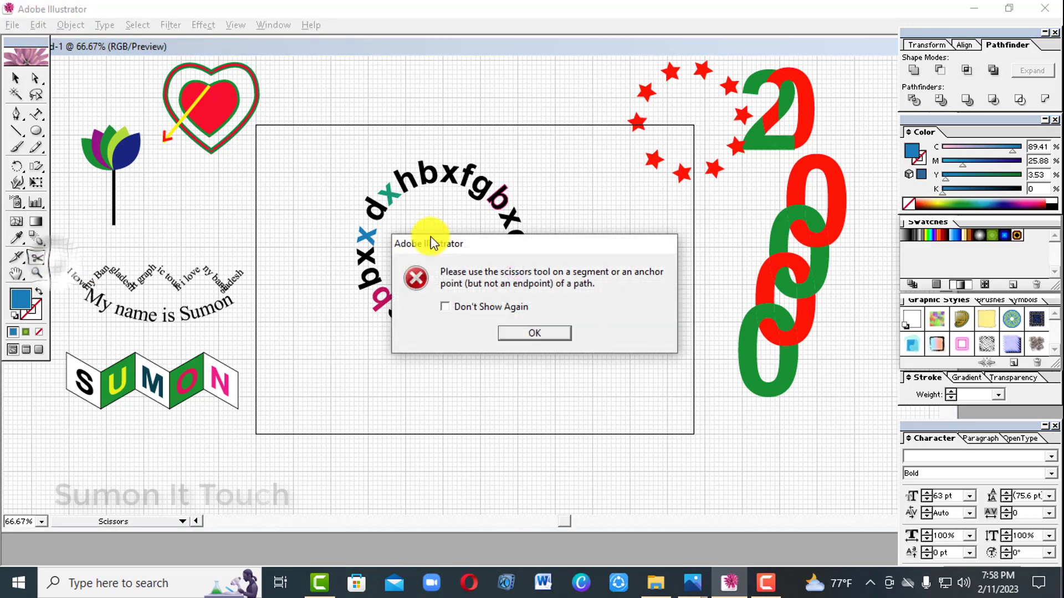
click(507, 335)
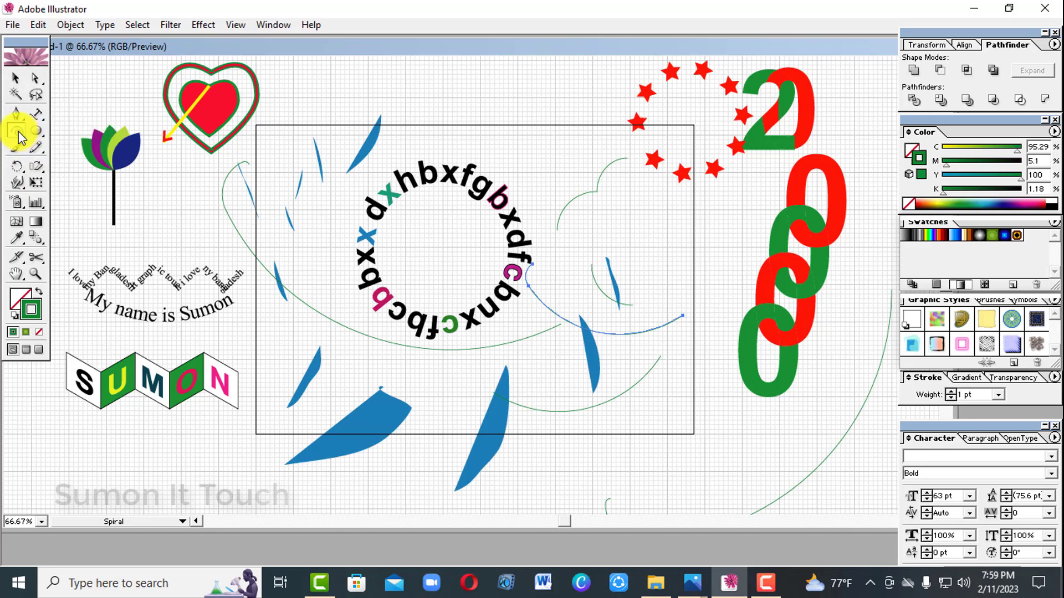
Step: Draw a six-by-six rectangular grid across the artboard's right edge, overlapping the star ring, and fill it with bright pink
drag(22, 135, 22, 135)
drag(29, 134, 91, 133)
drag(544, 116, 757, 347)
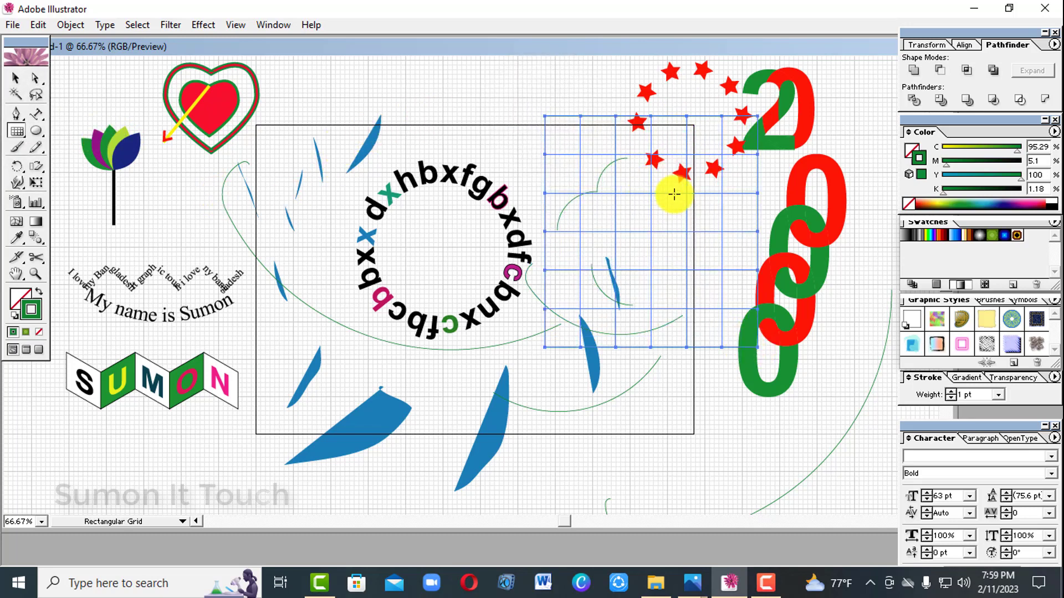
click(15, 80)
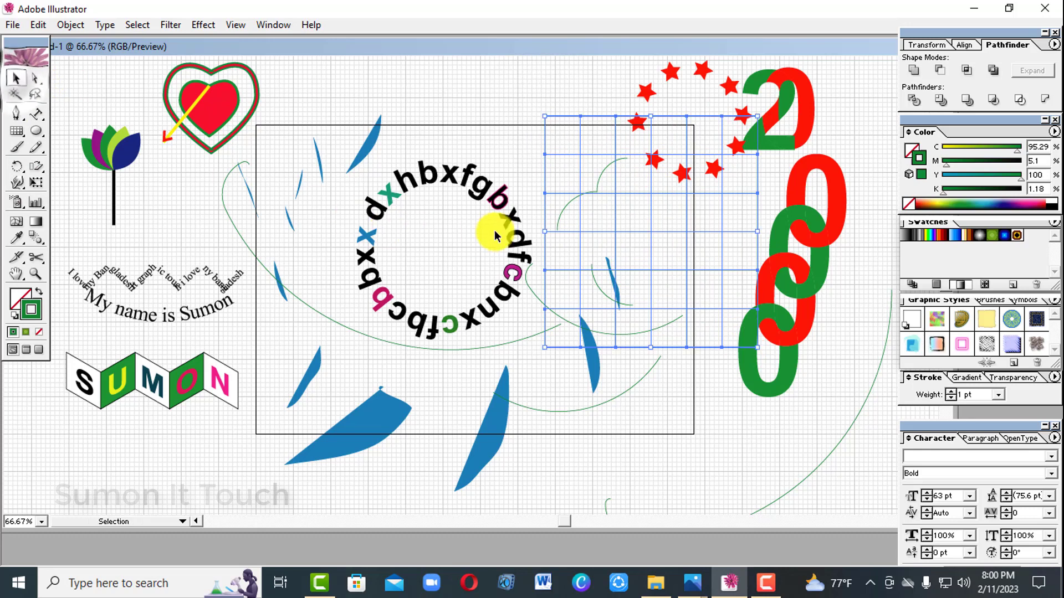
click(32, 298)
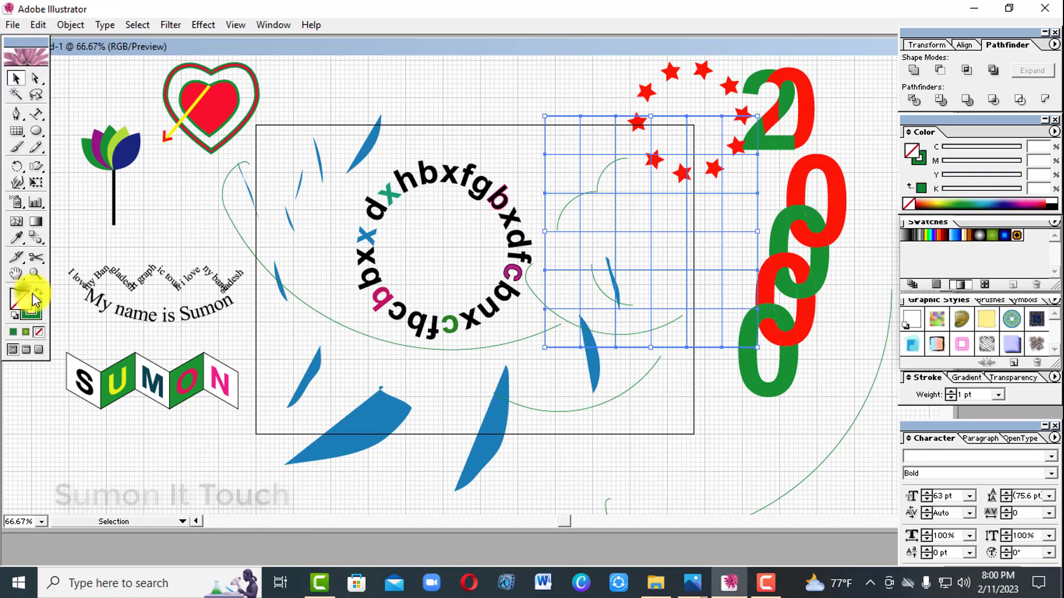
click(1033, 203)
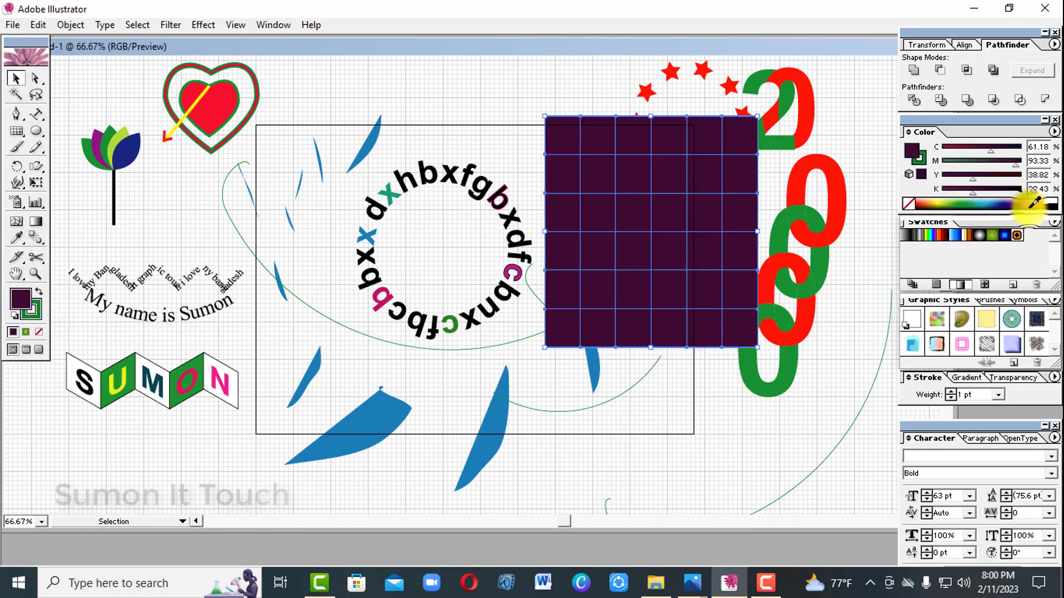
click(1036, 203)
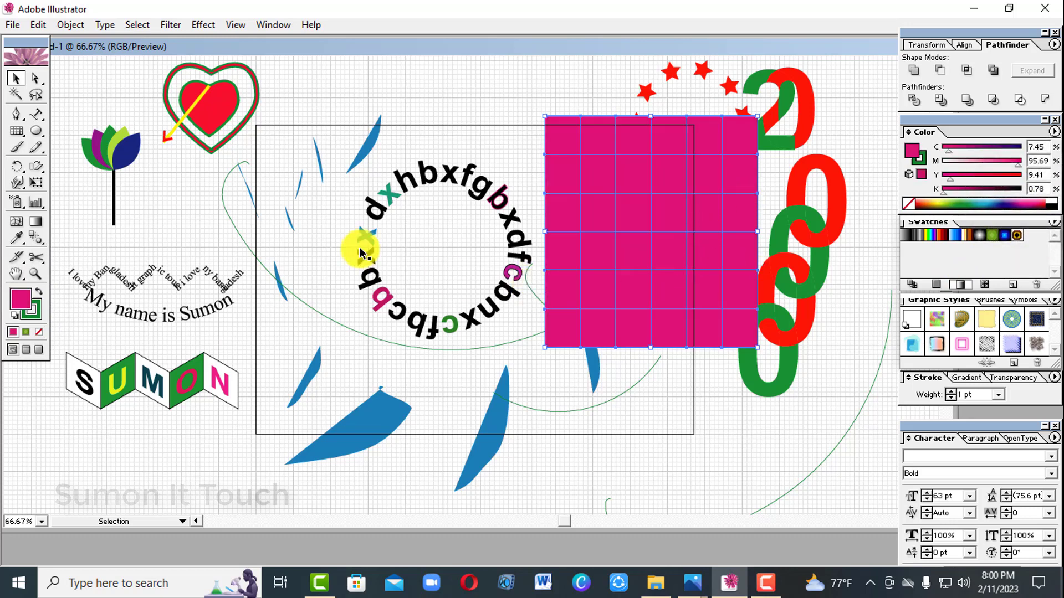
Step: Delete the large green arc and the stray blue shapes below the letter ring
click(16, 83)
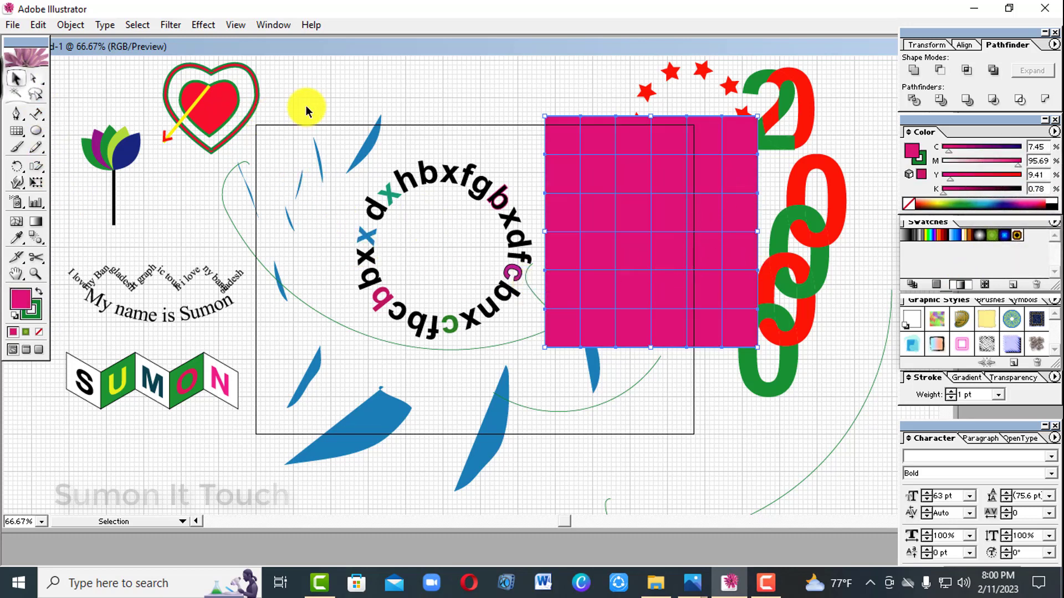
click(305, 104)
mouse_move(630, 453)
mouse_down()
mouse_move(626, 493)
mouse_move(646, 457)
mouse_up()
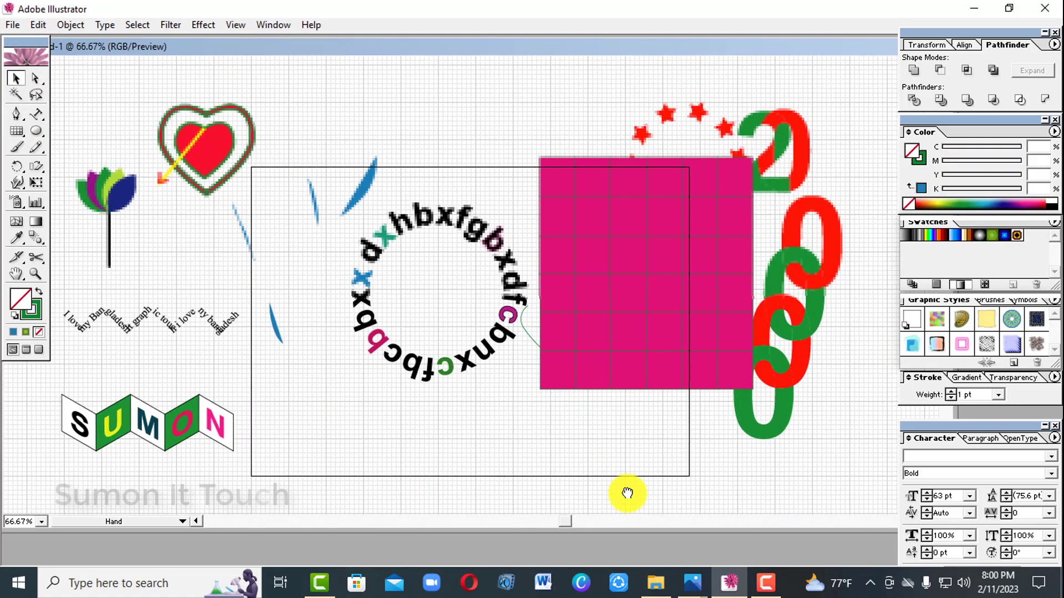
drag(686, 424, 525, 422)
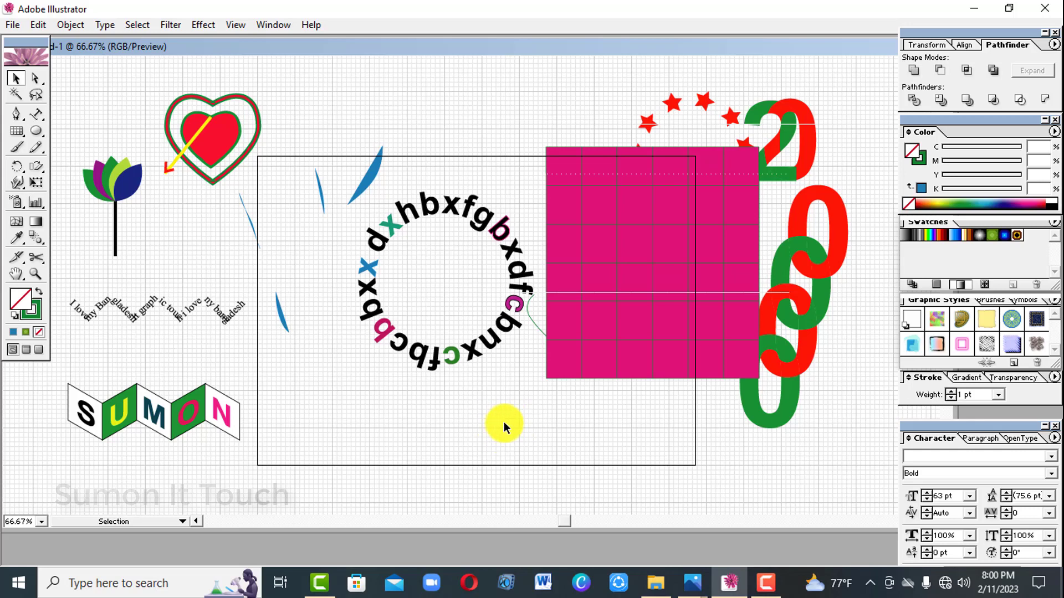
Step: Draw a straight horizontal line above the artboard's upper edge with the Pen tool
click(16, 114)
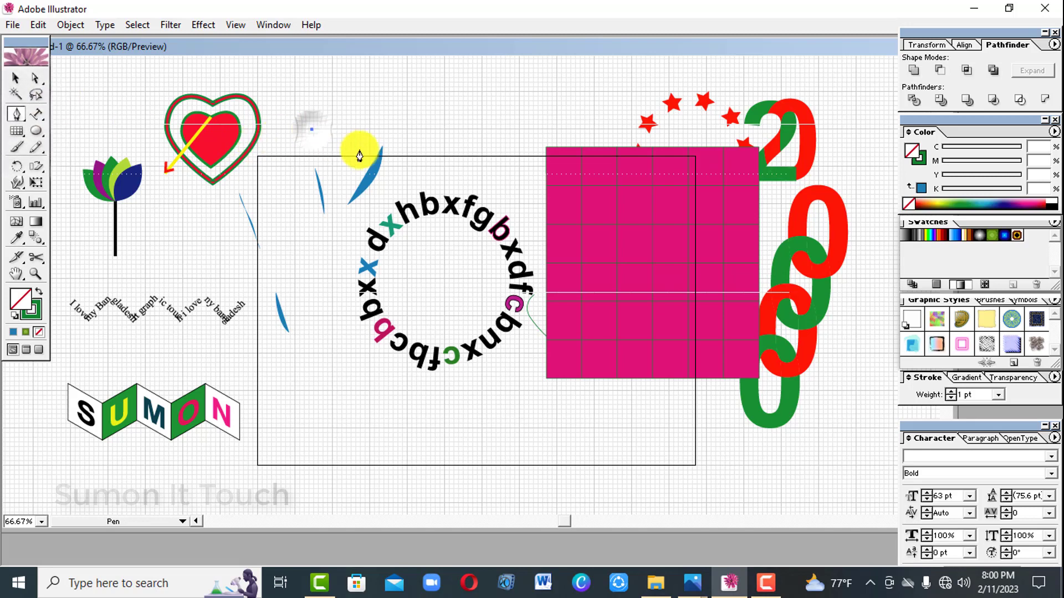
click(559, 132)
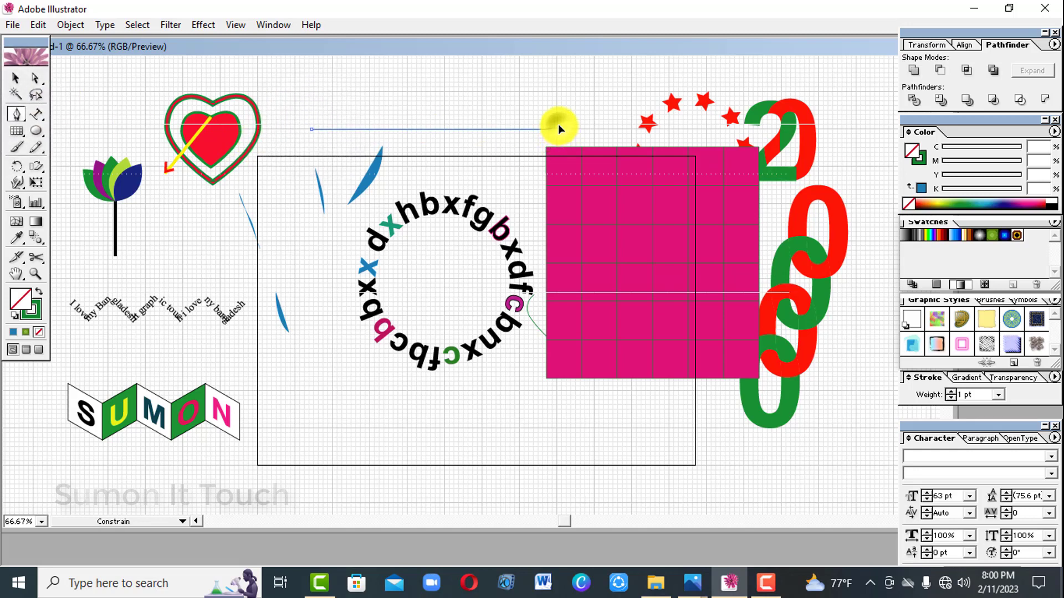
click(15, 78)
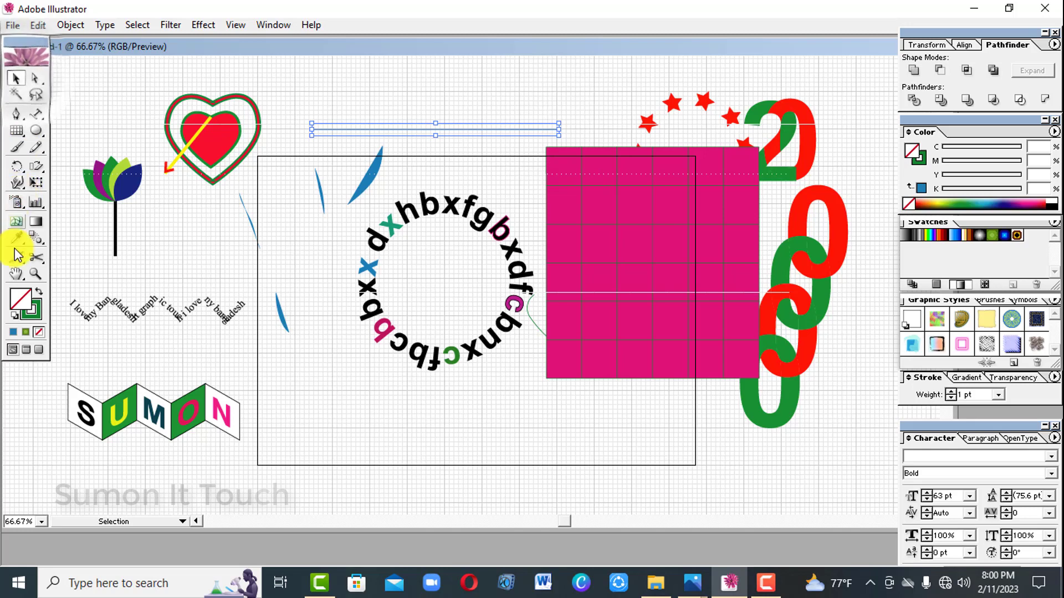
Step: Cut the horizontal line near its left end with the Scissors tool and delete the short left piece together with the blue sliver below it
click(32, 257)
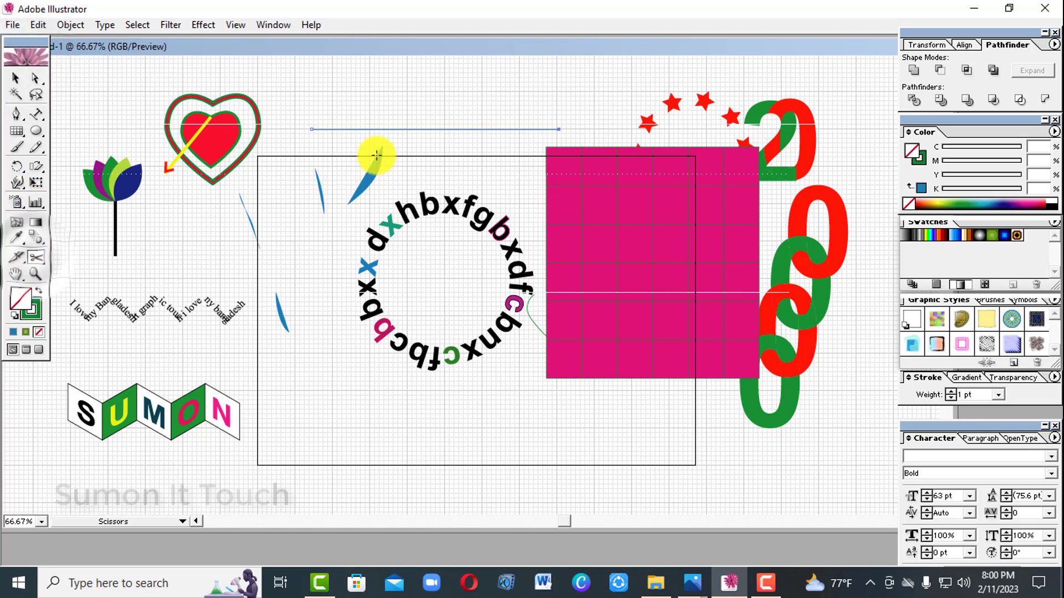
click(350, 130)
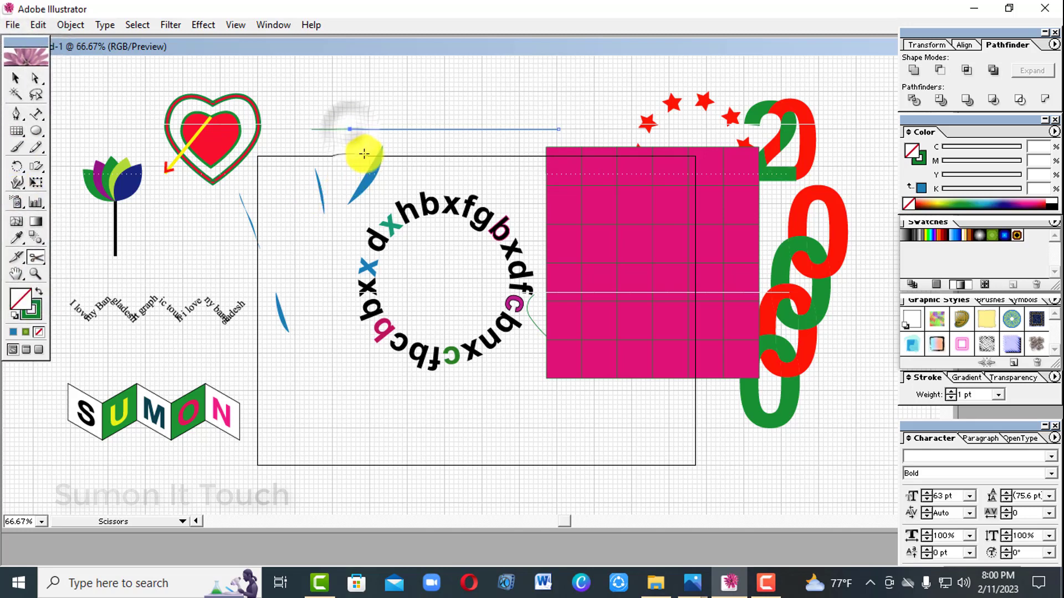
click(15, 78)
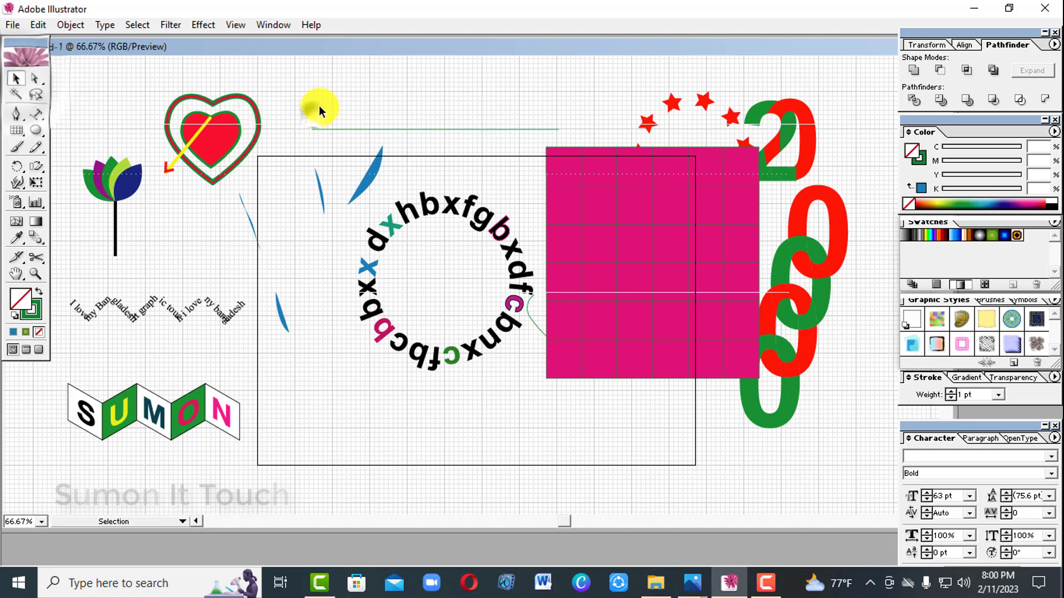
drag(316, 104, 297, 168)
key(Delete)
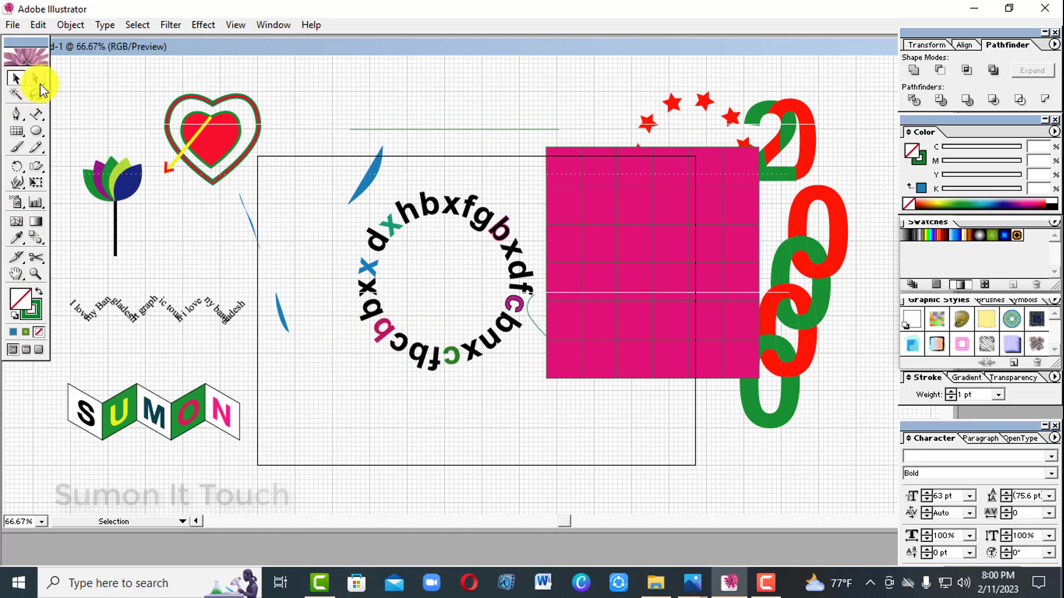
Step: Move the remaining line's left anchor point up and to the right with the Direct Selection tool so the line slants
mouse_move(39, 83)
mouse_down()
mouse_move(64, 82)
mouse_move(48, 76)
mouse_up()
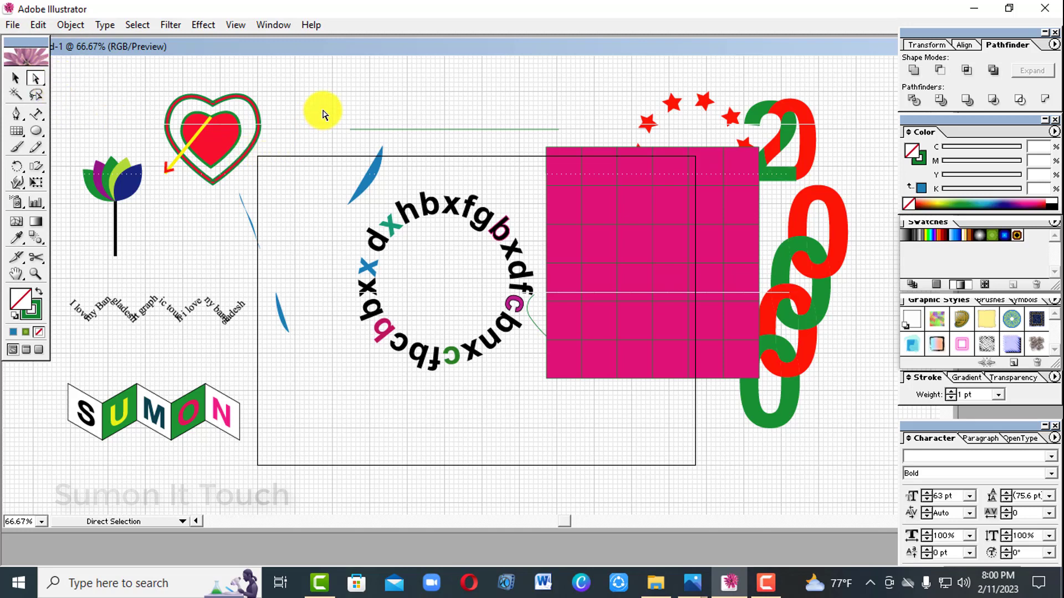
drag(321, 107, 407, 98)
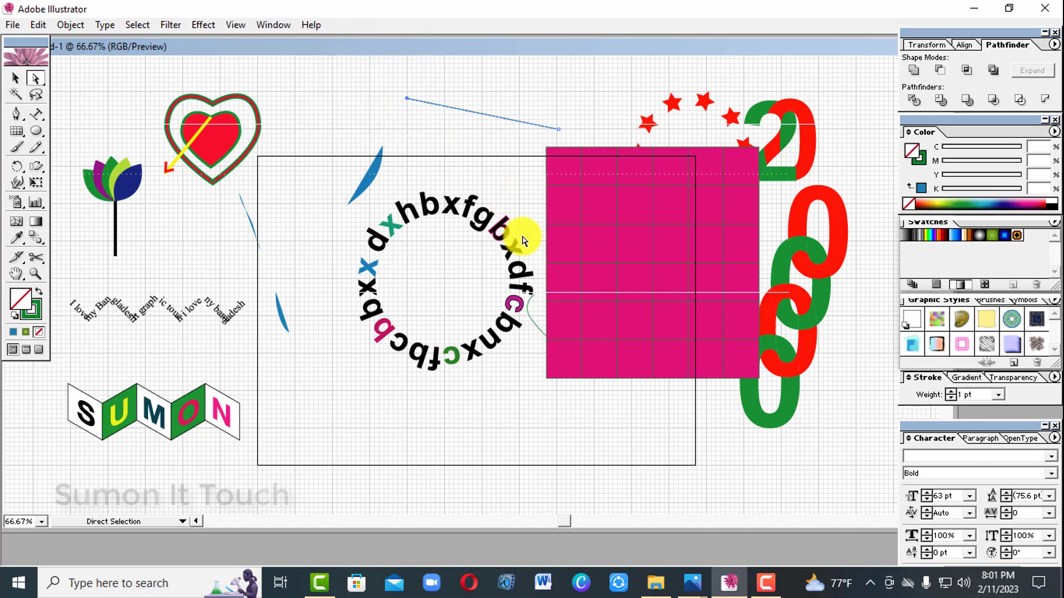
Step: Move the pink grid's lower-left corner anchor point inward, up and to the right, with the Direct Selection tool
drag(511, 354, 600, 400)
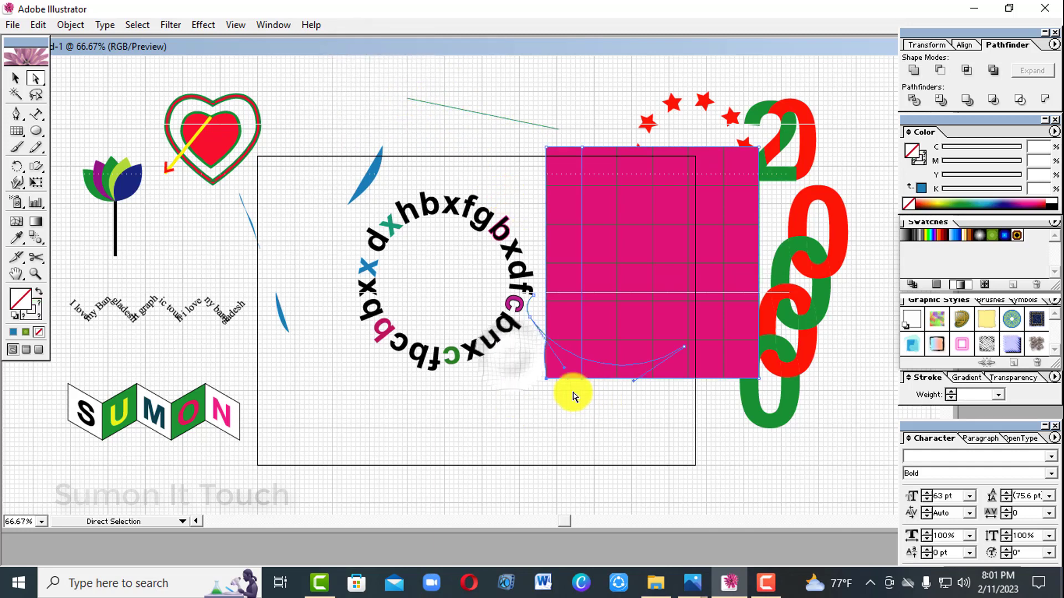
click(546, 380)
click(536, 401)
click(546, 379)
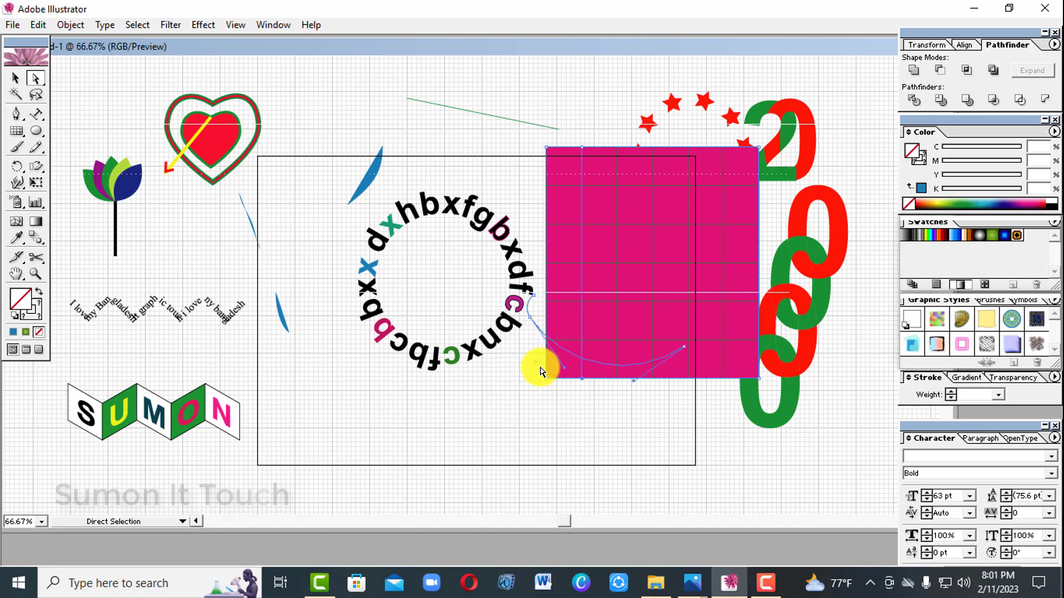
click(547, 381)
drag(547, 382, 612, 339)
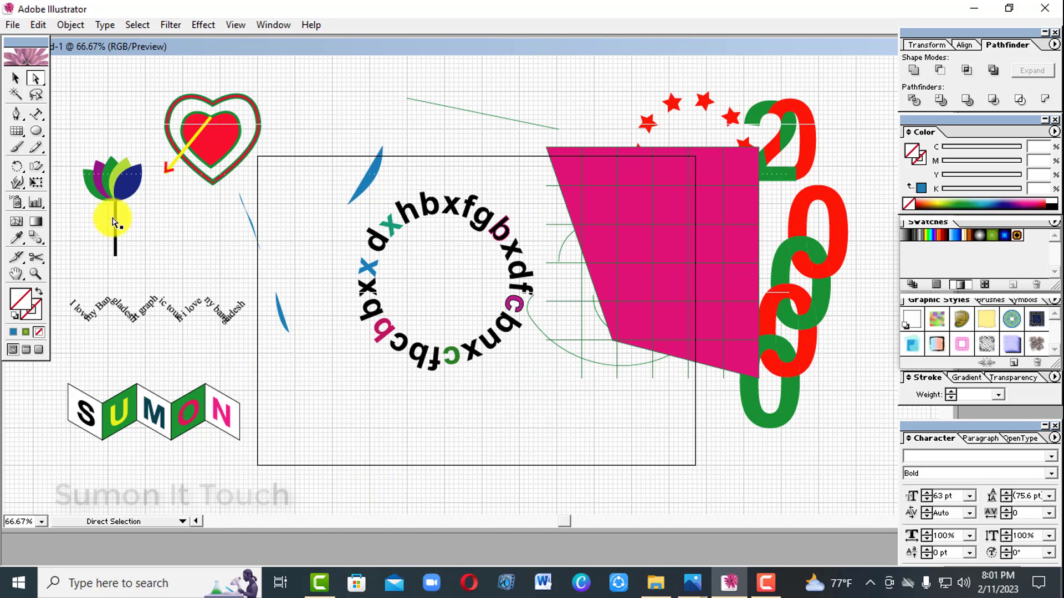
click(17, 78)
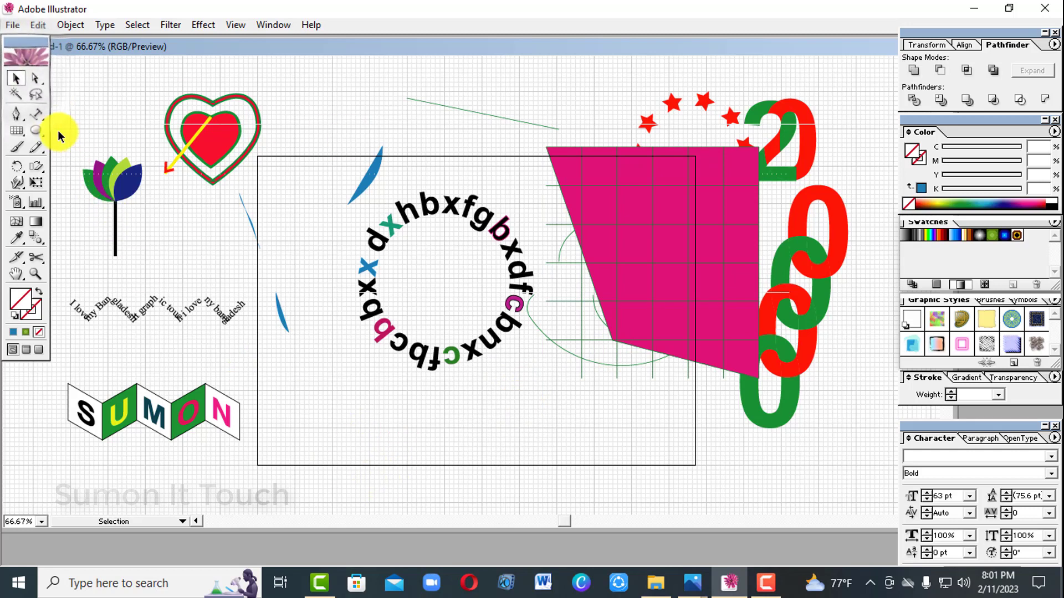
drag(44, 118, 127, 122)
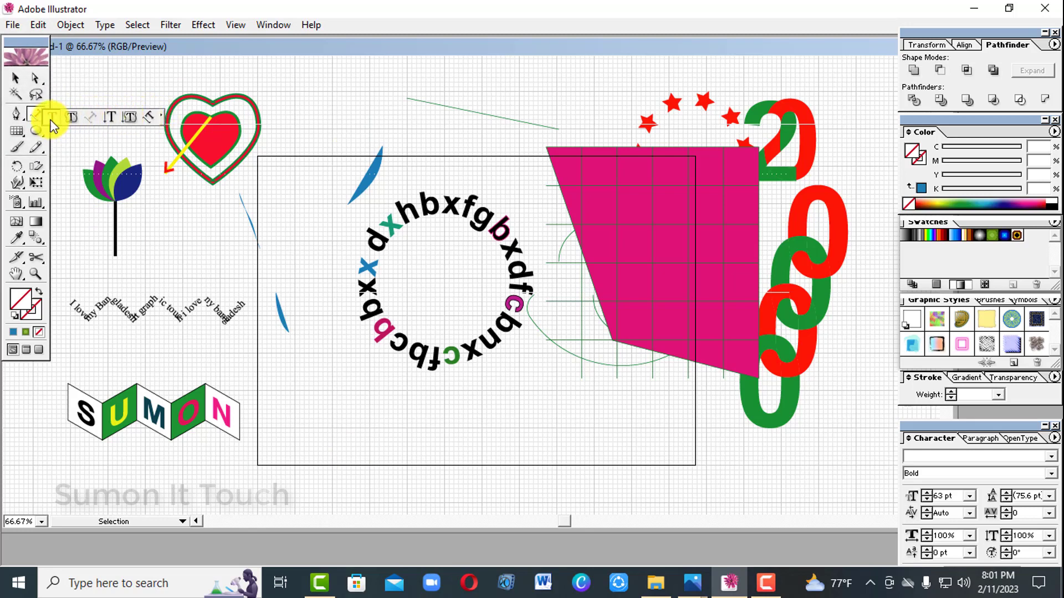
drag(52, 125, 51, 119)
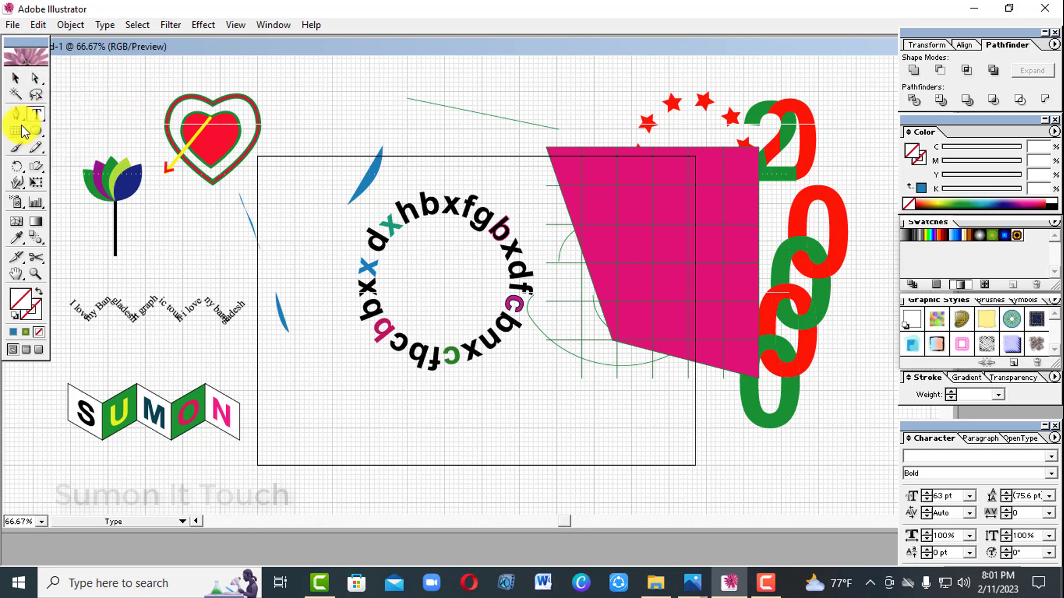
Step: Draw an upright ellipse across the artboard's upper edge near its left corner and fill it with pink
click(36, 131)
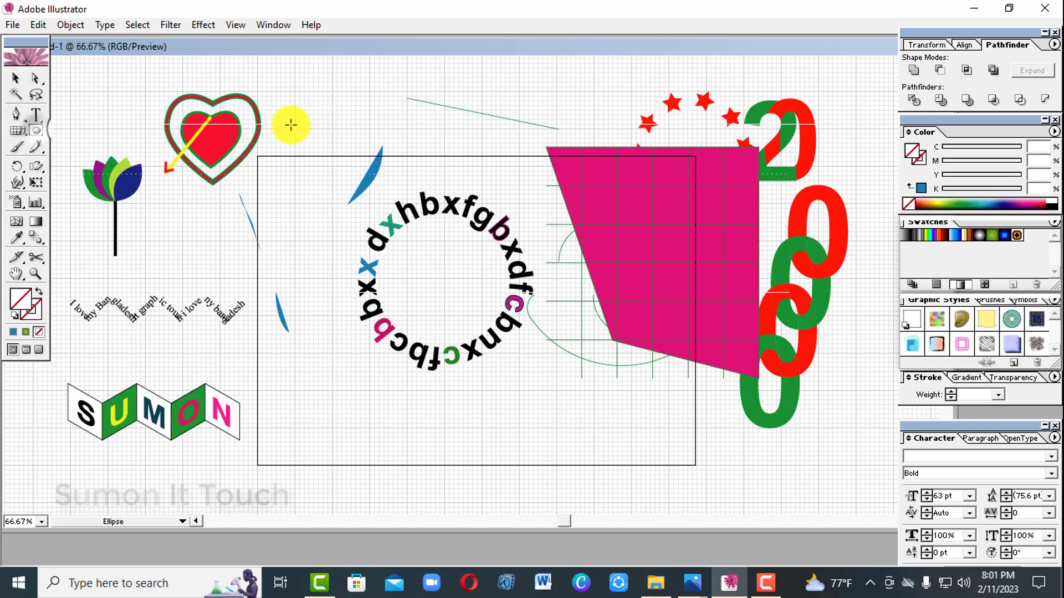
drag(302, 110, 383, 209)
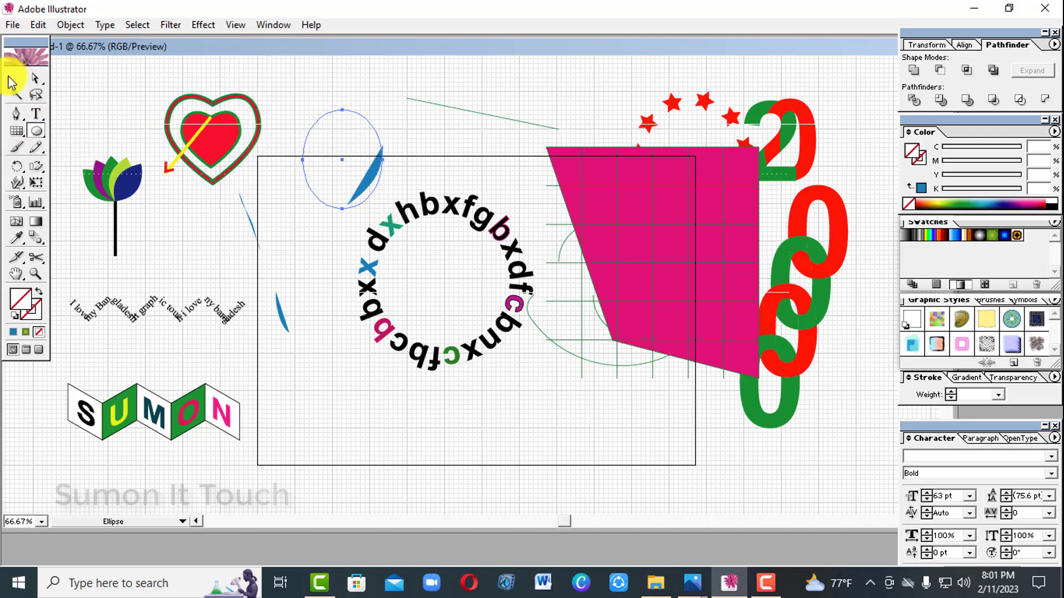
click(14, 80)
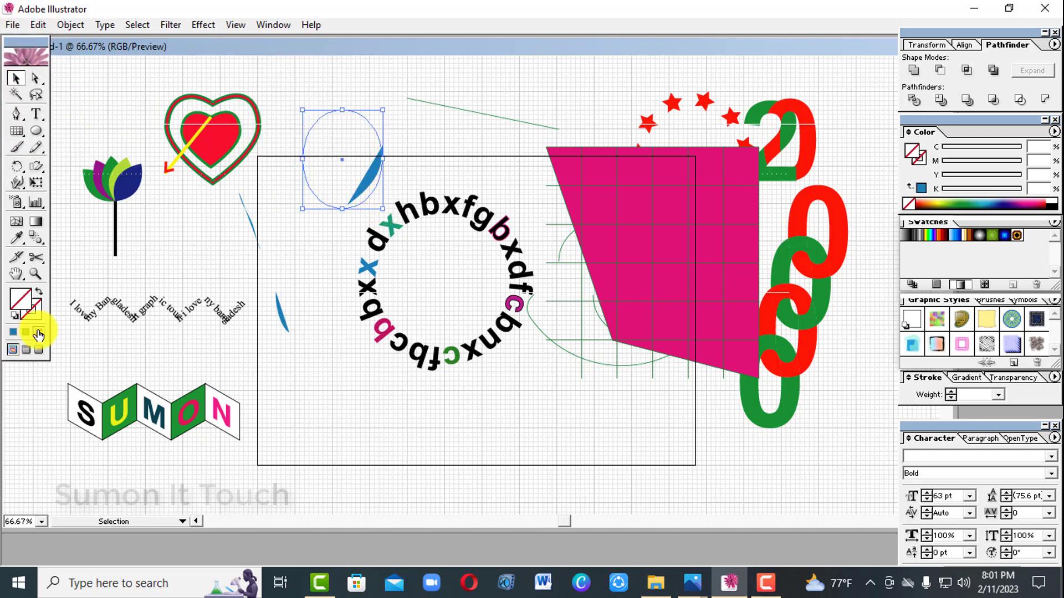
click(1029, 203)
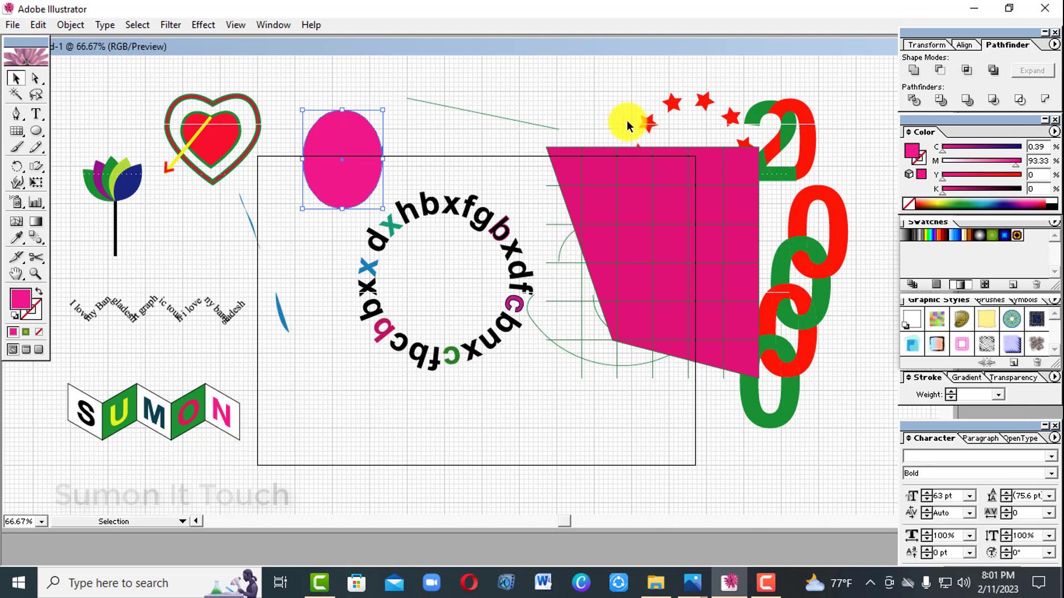
Step: Delete the distorted pink grid with the curves around it and the leftover arcs and blue sliver behind it
drag(574, 119, 567, 380)
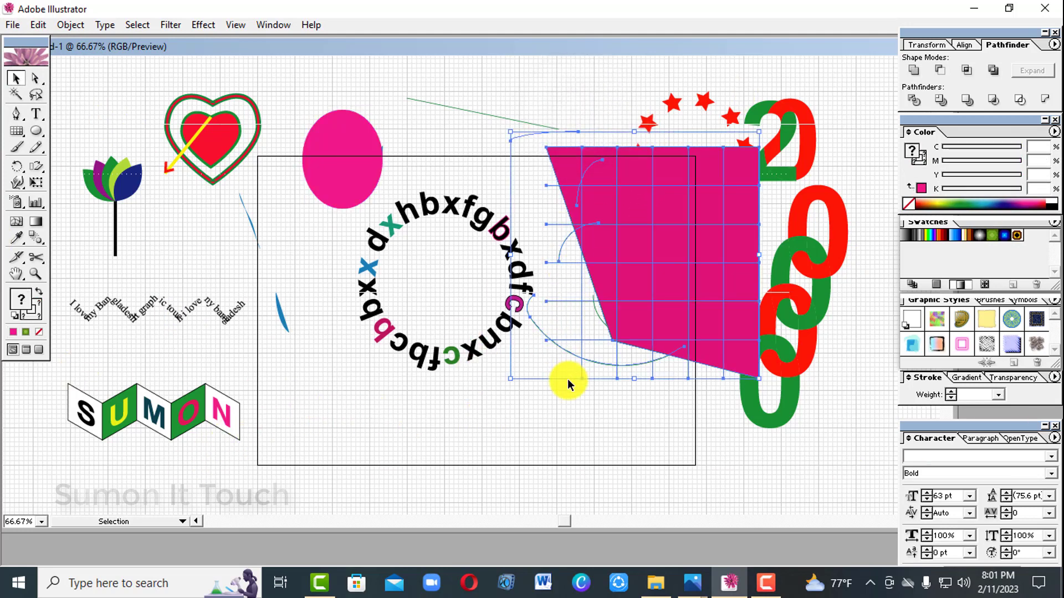
key(Delete)
drag(573, 166, 627, 355)
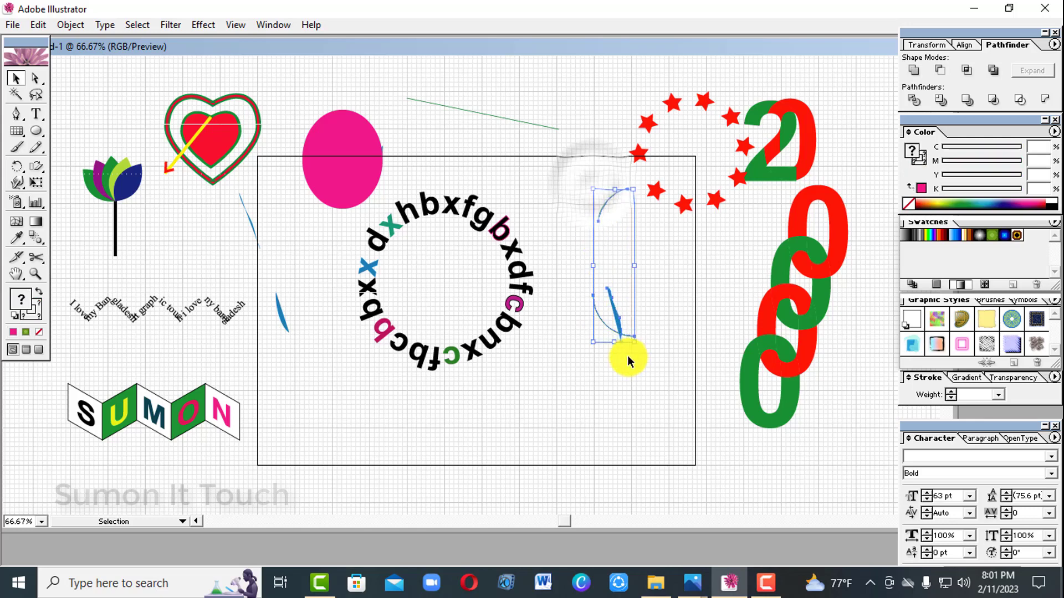
key(Delete)
click(521, 121)
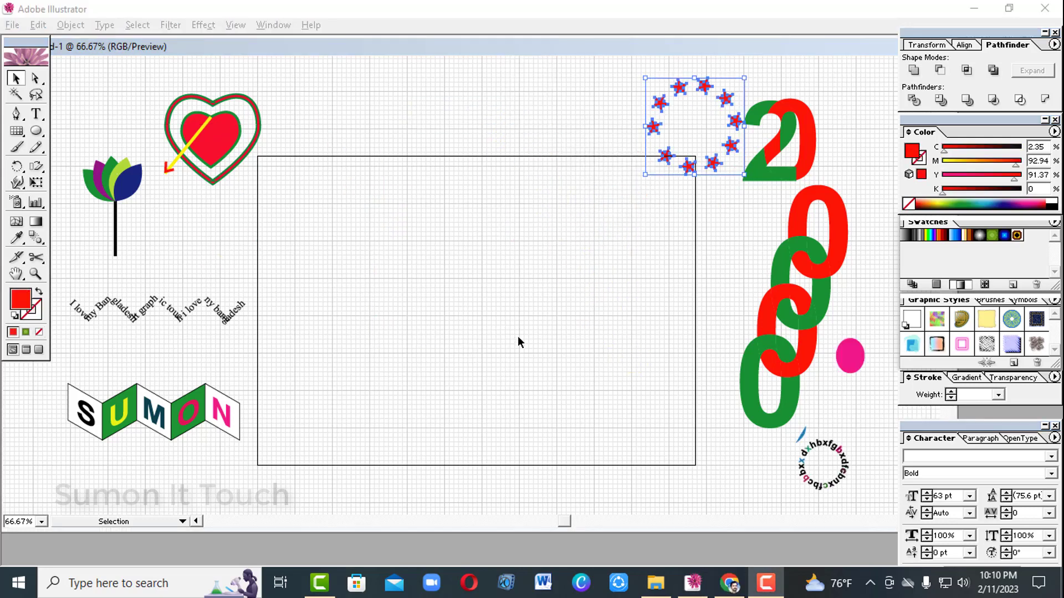
Step: Draw a long thin horizontal rectangle in the artboard's upper part and fill it with the grey colour A7AFAC
mouse_move(36, 132)
mouse_down()
mouse_move(71, 138)
mouse_move(51, 134)
mouse_up()
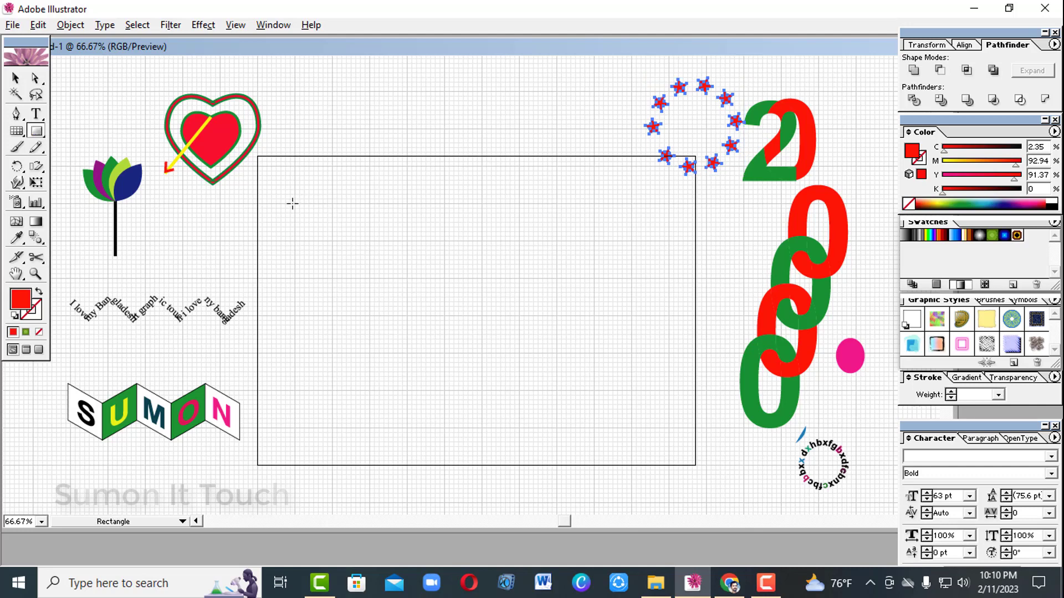
drag(292, 204, 541, 224)
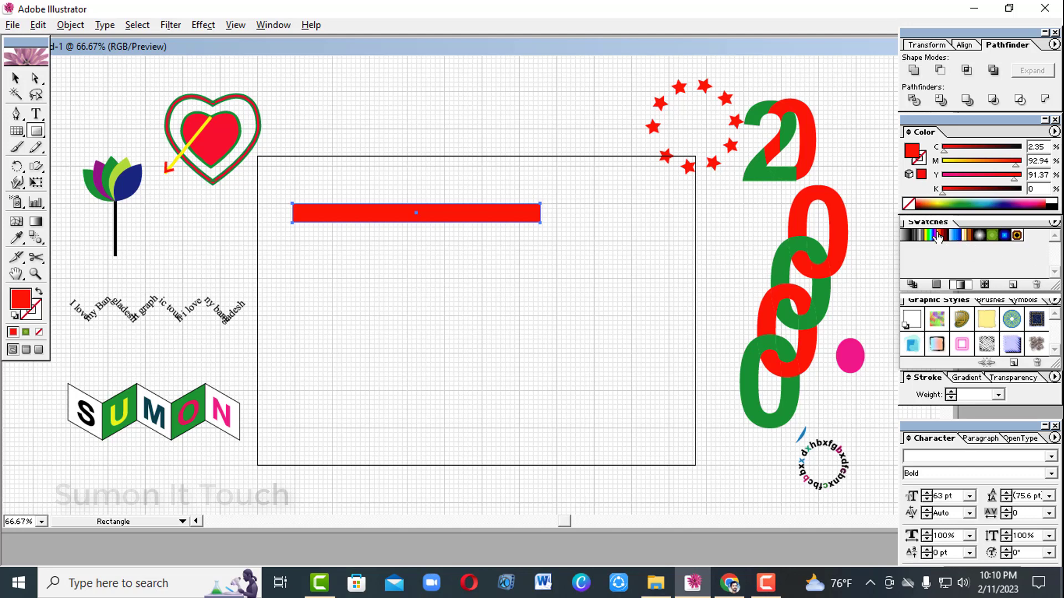
click(910, 237)
click(1002, 202)
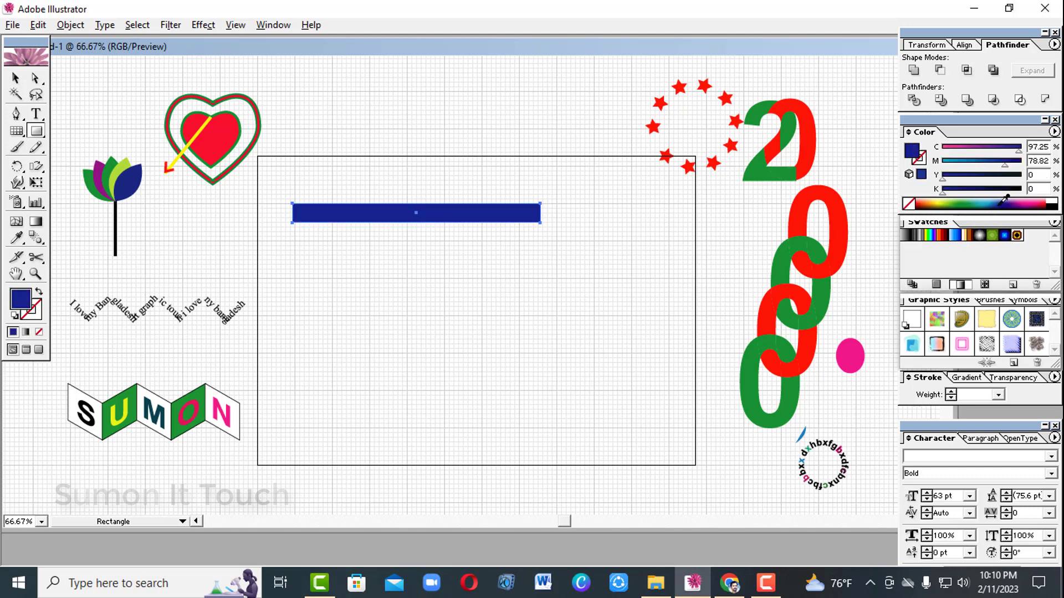
click(976, 201)
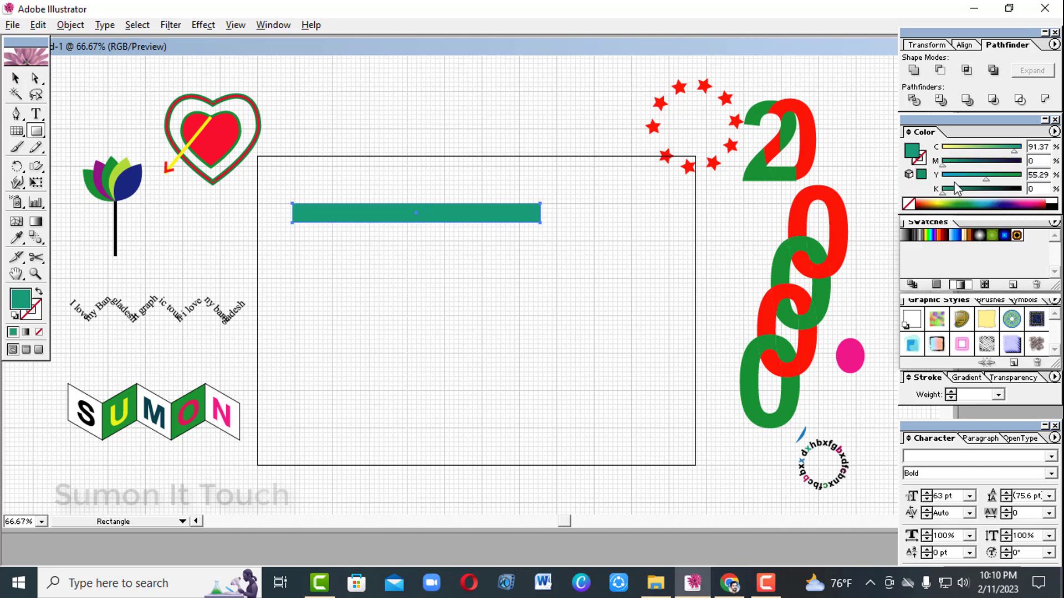
double_click(20, 301)
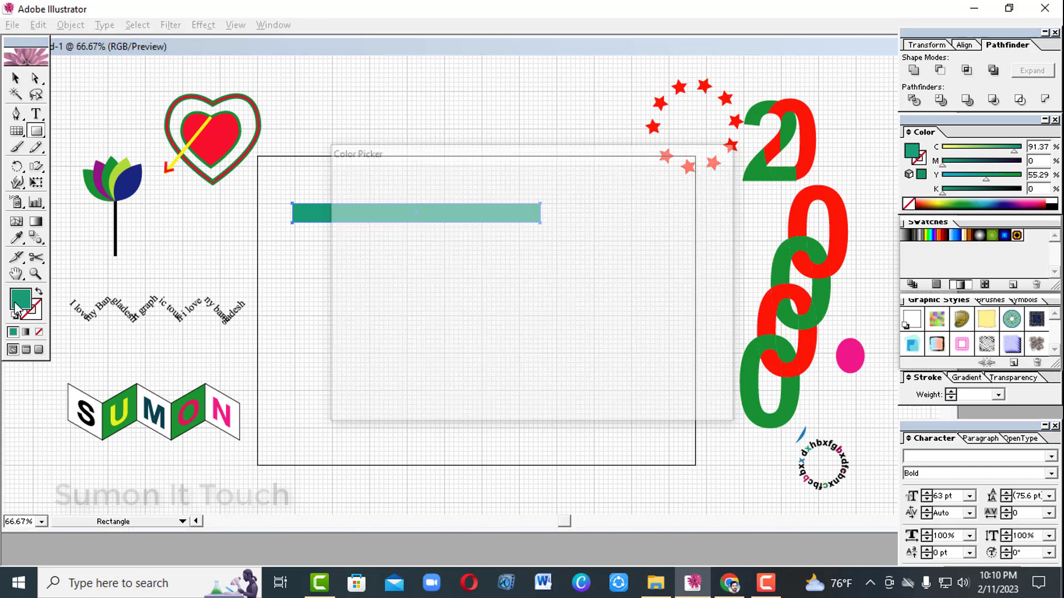
click(348, 255)
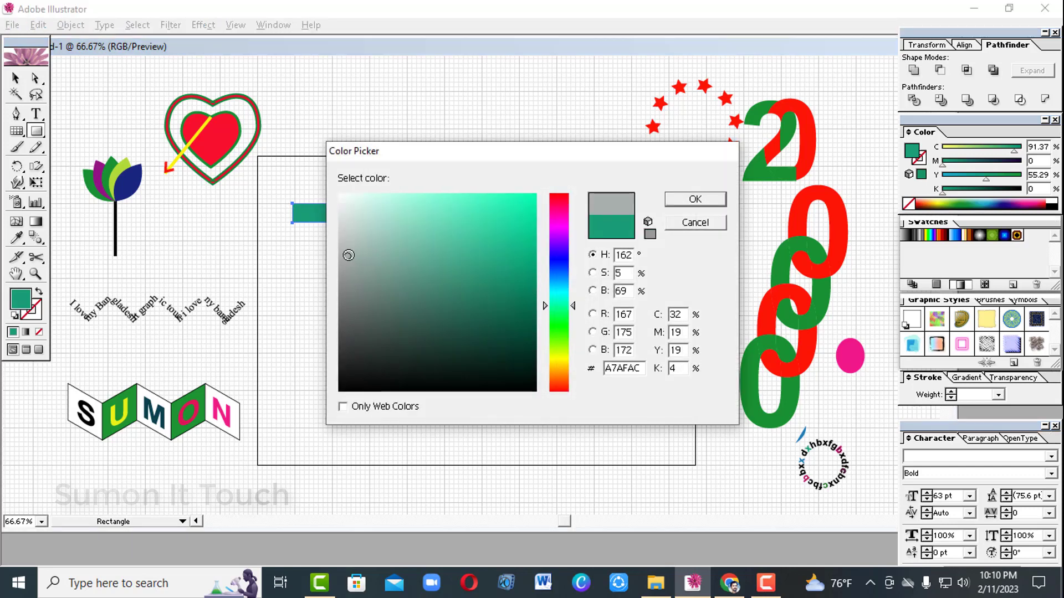
click(695, 199)
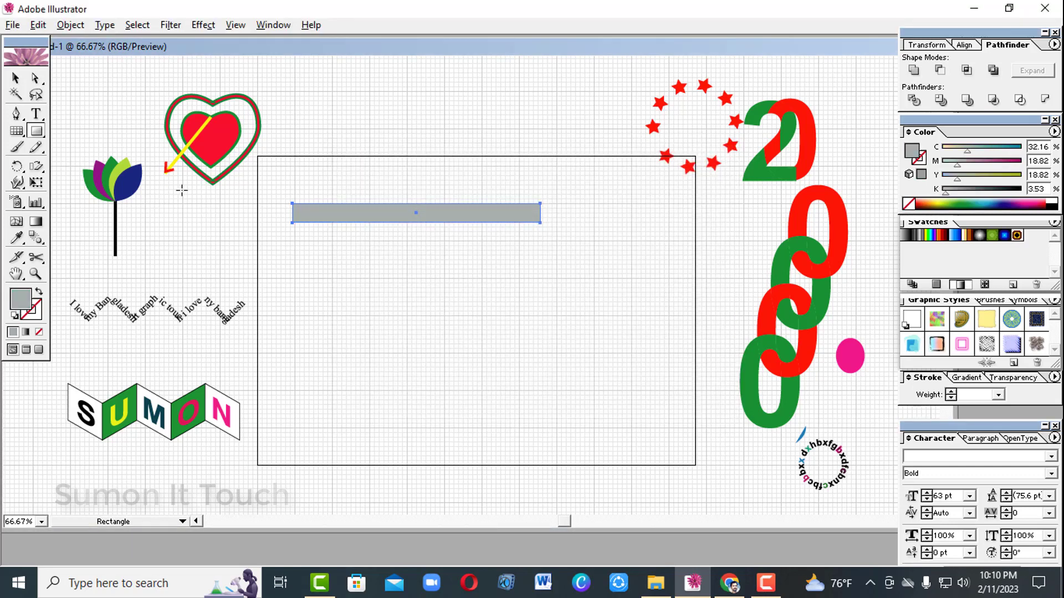
Step: Make a copy of the grey bar rotated 90° and shorten it from above so it hangs from the horizontal bar's middle
click(18, 81)
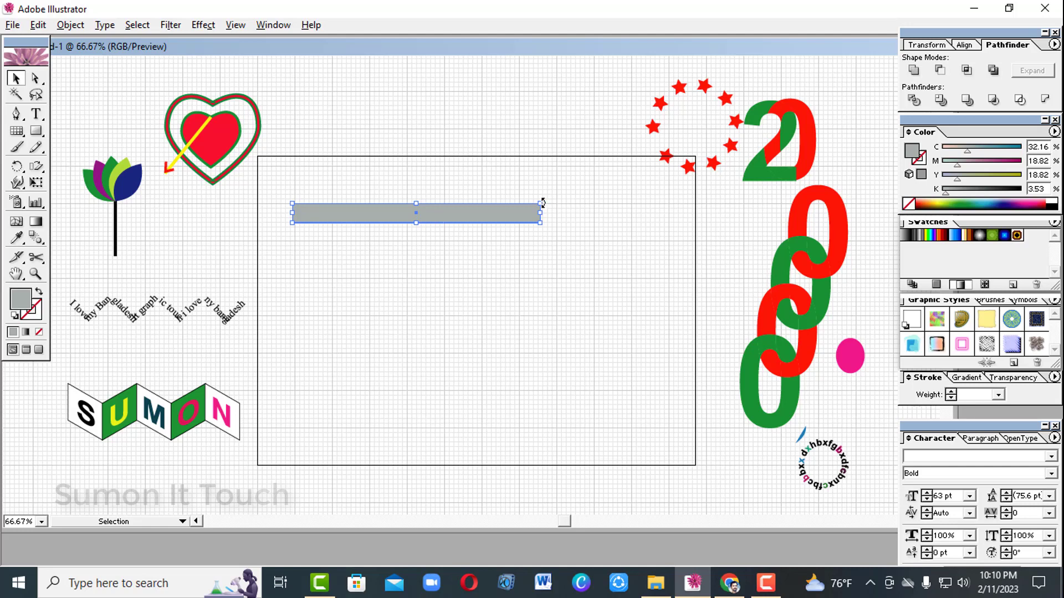
drag(546, 204, 388, 362)
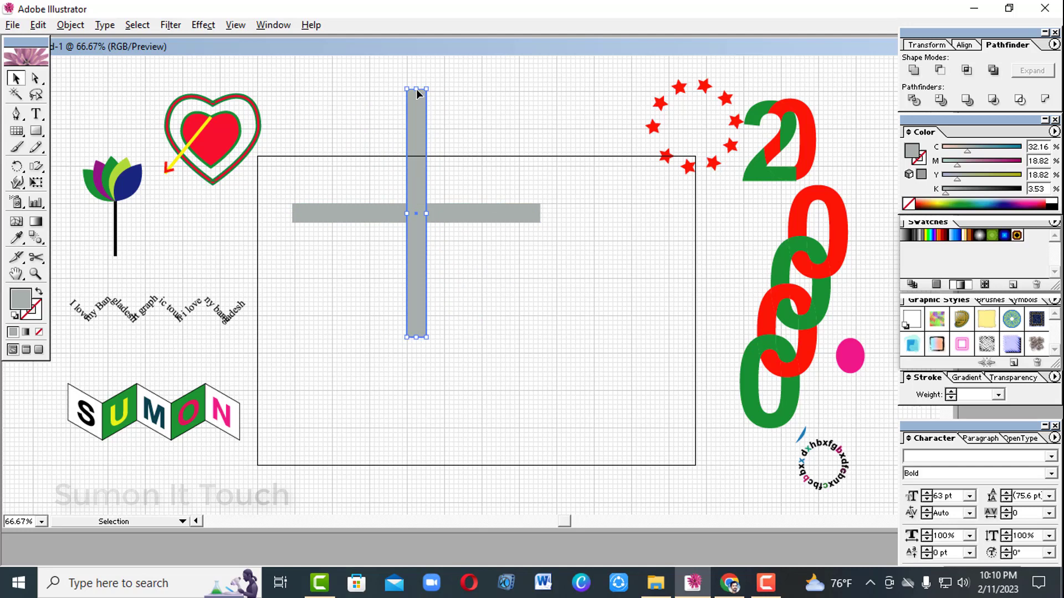
drag(417, 89, 416, 168)
drag(415, 205, 416, 203)
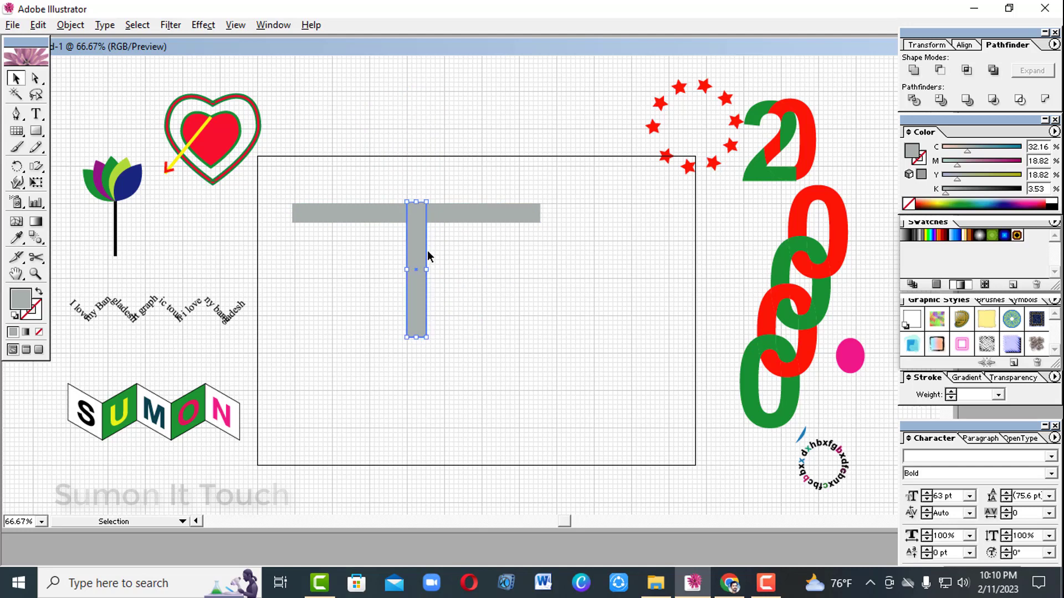
Step: Place a shortened copy of the vertical bar above the horizontal bar's right part and copy that short bar against its left end
drag(422, 256, 497, 119)
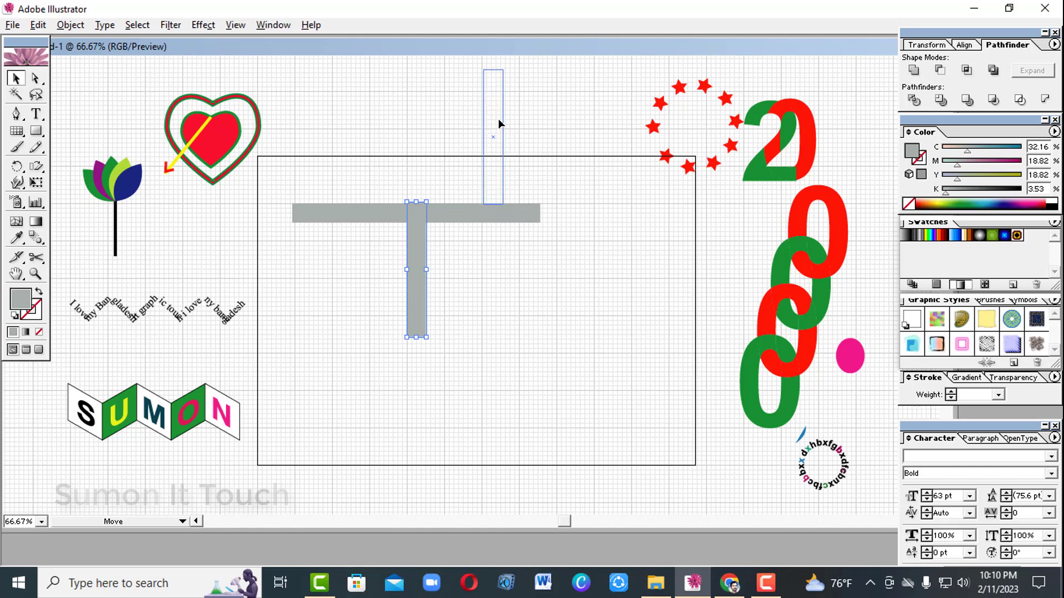
drag(497, 119, 501, 132)
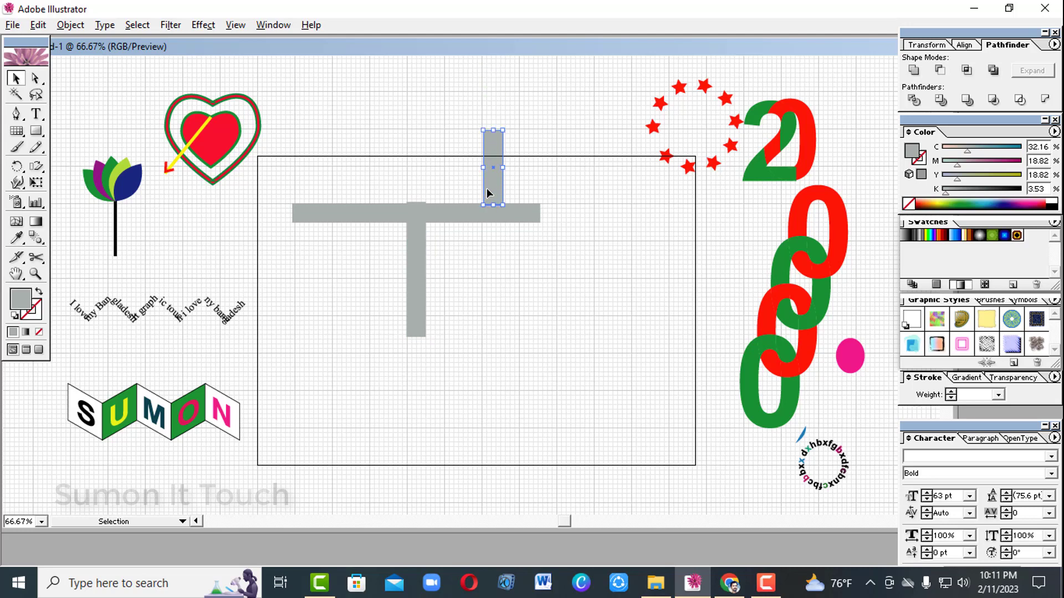
drag(487, 193, 333, 275)
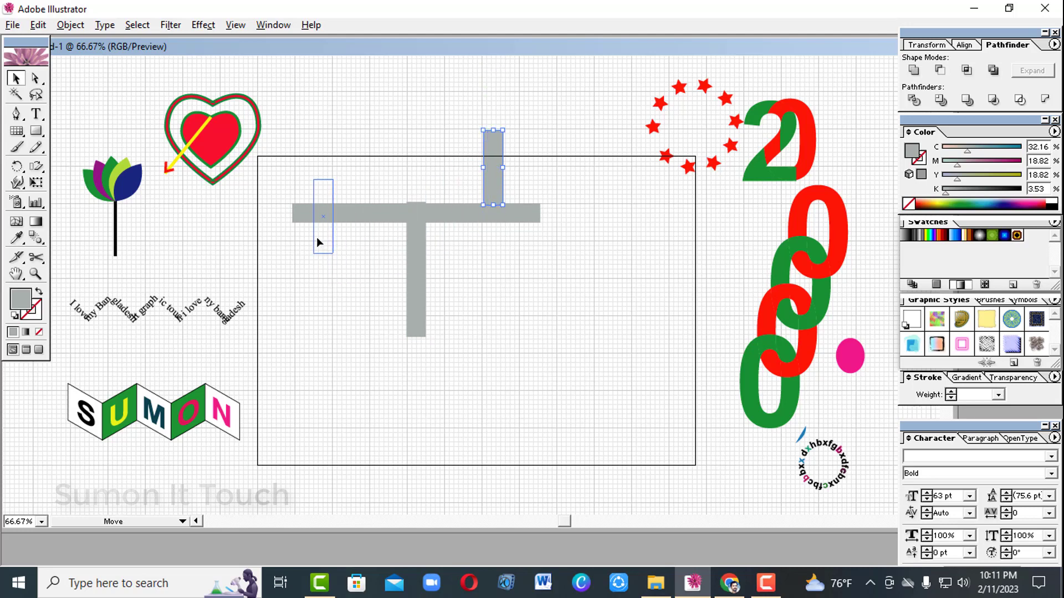
drag(317, 239, 281, 225)
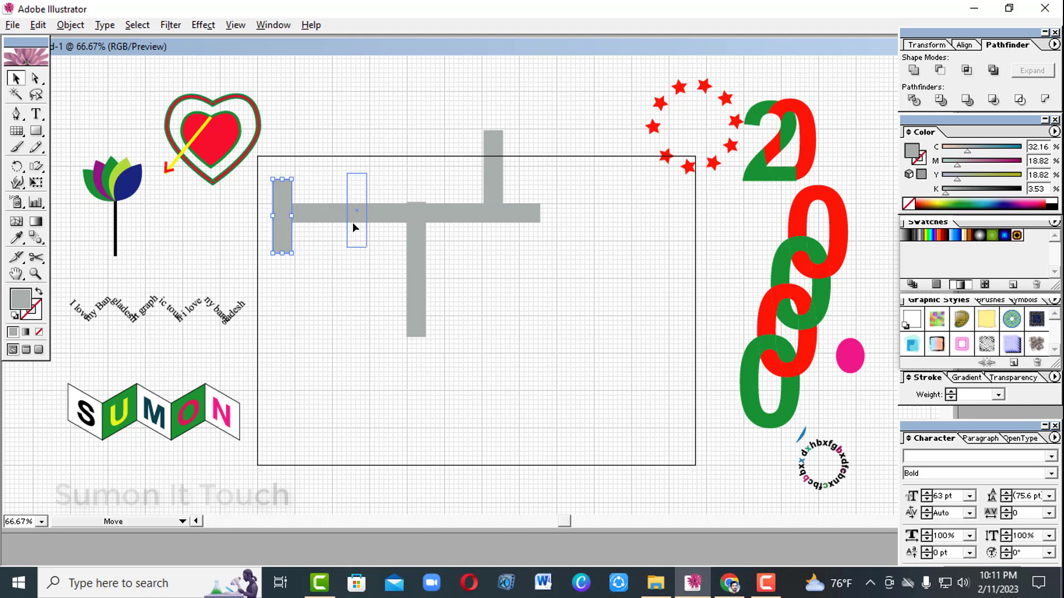
Step: Copy the short left-end bar onto the horizontal bar's left part and lengthen the copy both downward and upward
drag(353, 224, 353, 222)
drag(376, 348, 376, 348)
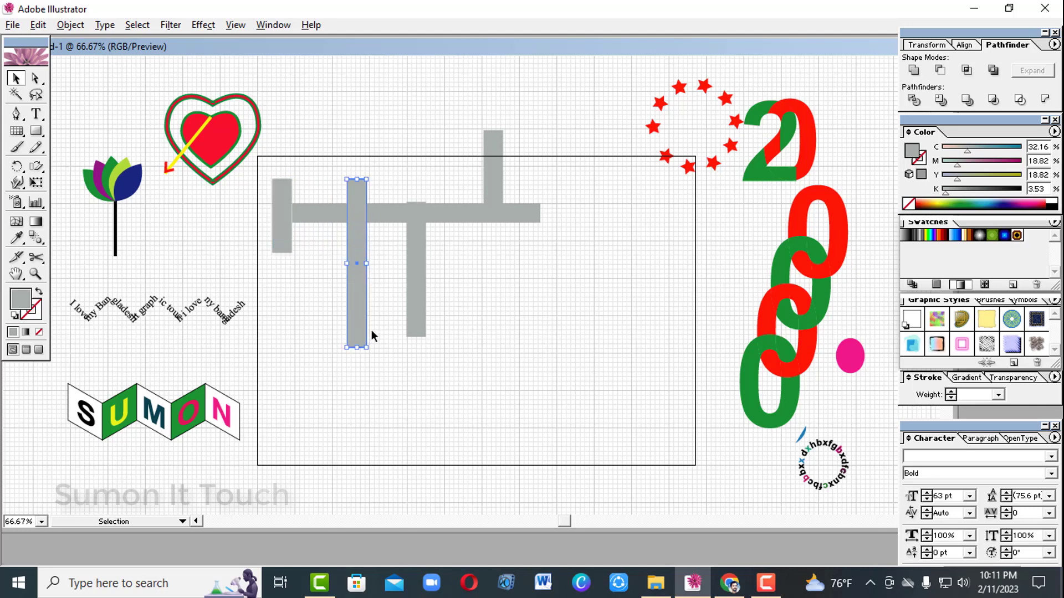
drag(357, 179, 356, 135)
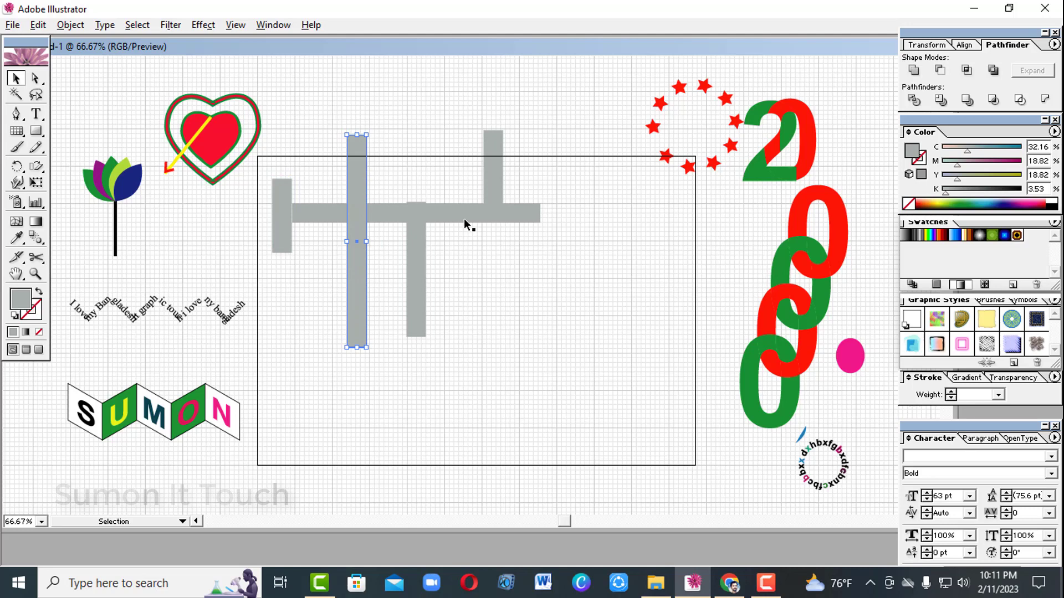
click(529, 265)
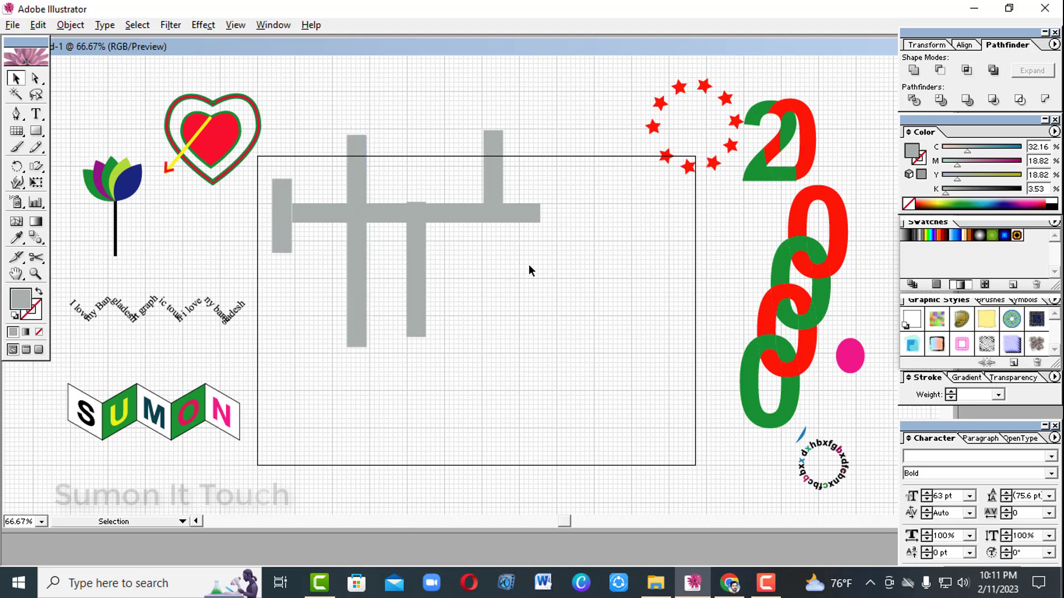
Step: Copy the middle vertical bar to the horizontal bar's right end and shorten the copy from below into a short stub
click(423, 288)
drag(420, 280, 533, 281)
drag(529, 337, 530, 331)
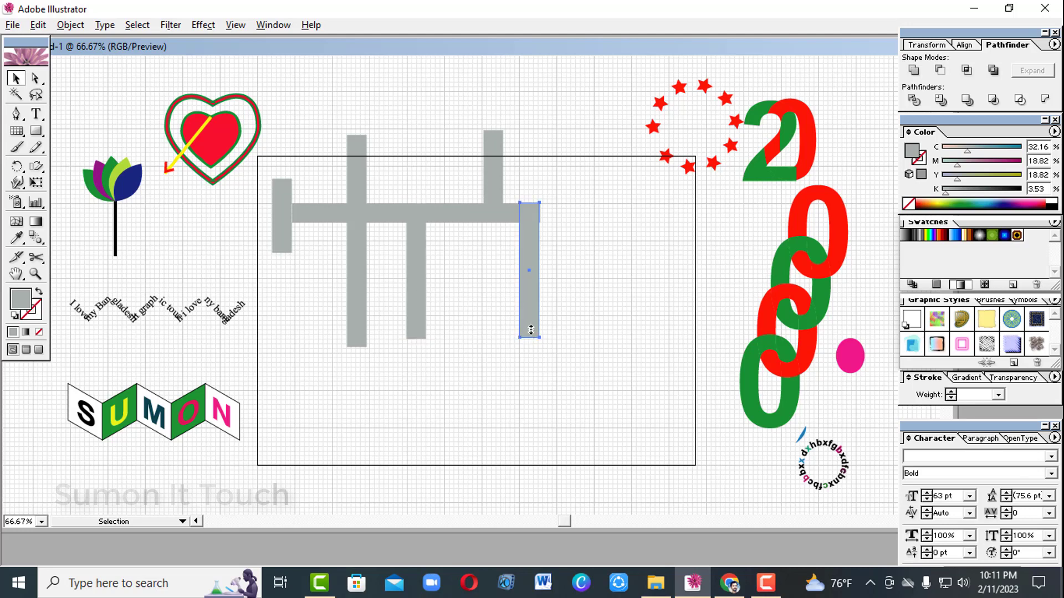
drag(526, 258, 526, 253)
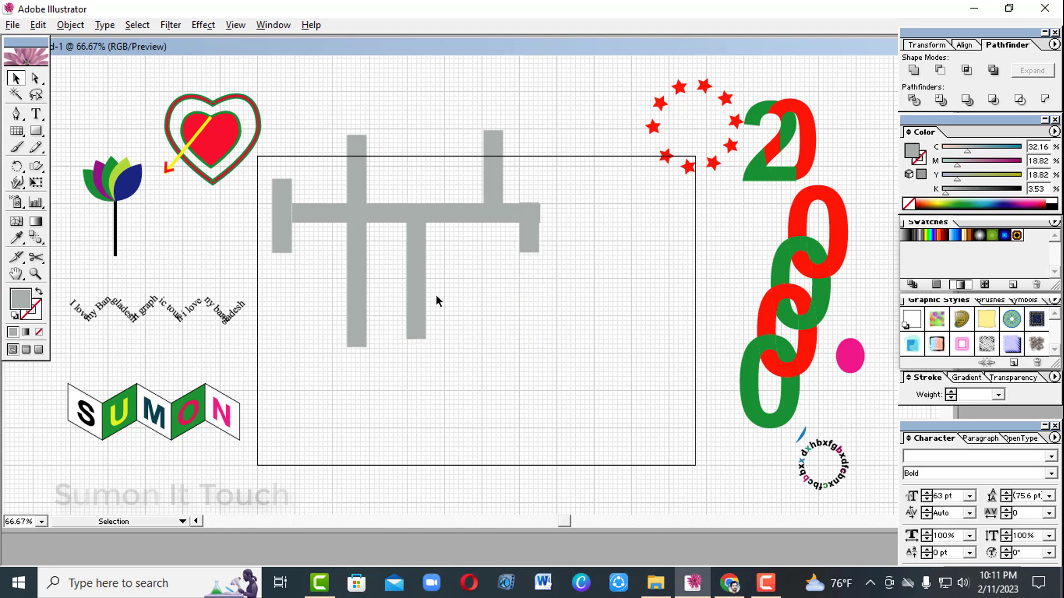
Step: Make a copy of the middle vertical bar rotated 90° and place it running right from the foot of the right-end stub
click(422, 299)
drag(534, 312, 571, 258)
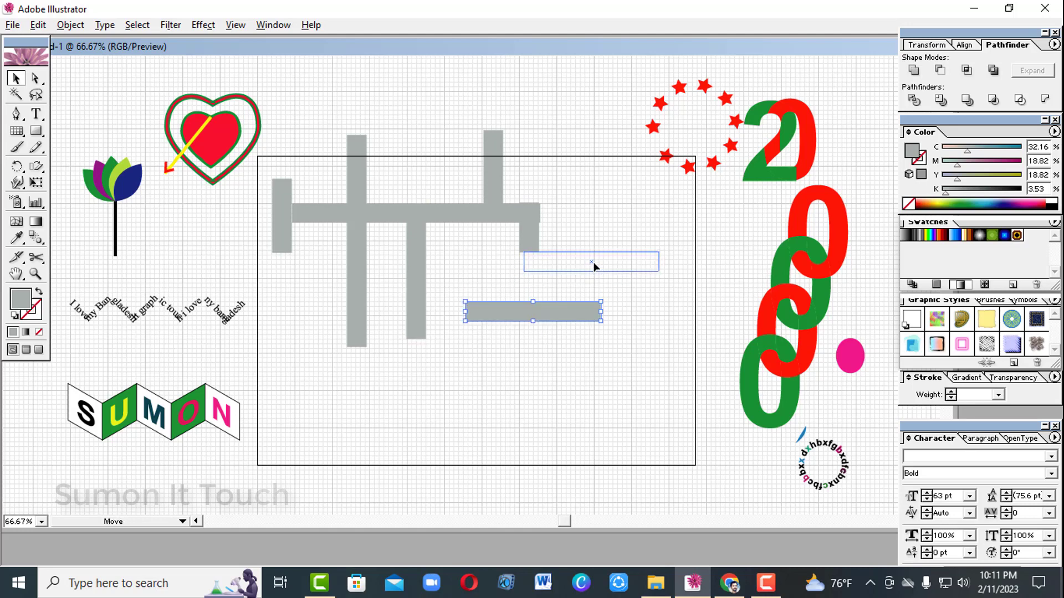
click(603, 310)
click(534, 243)
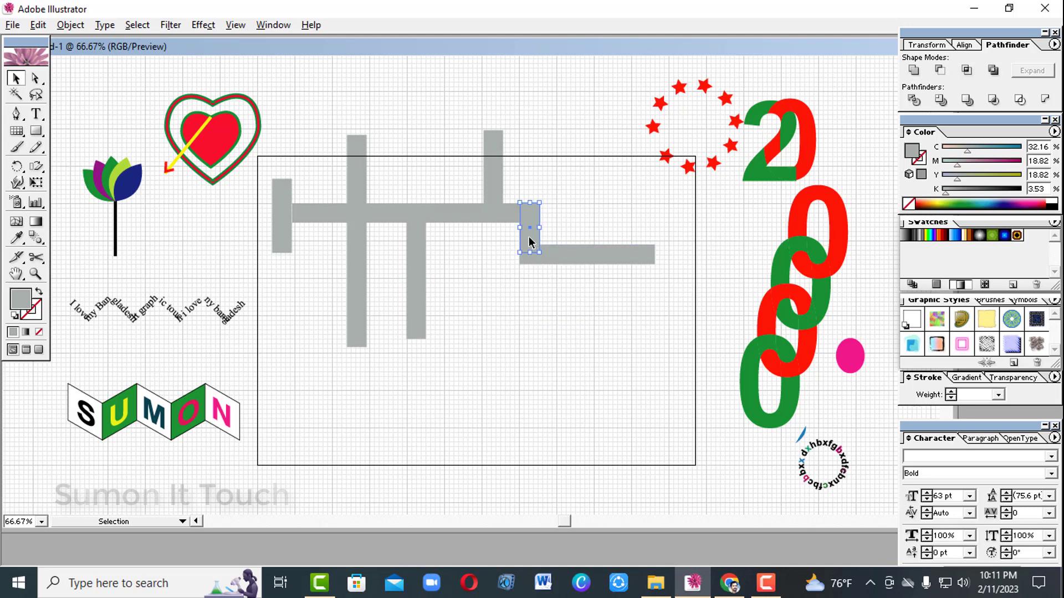
click(522, 388)
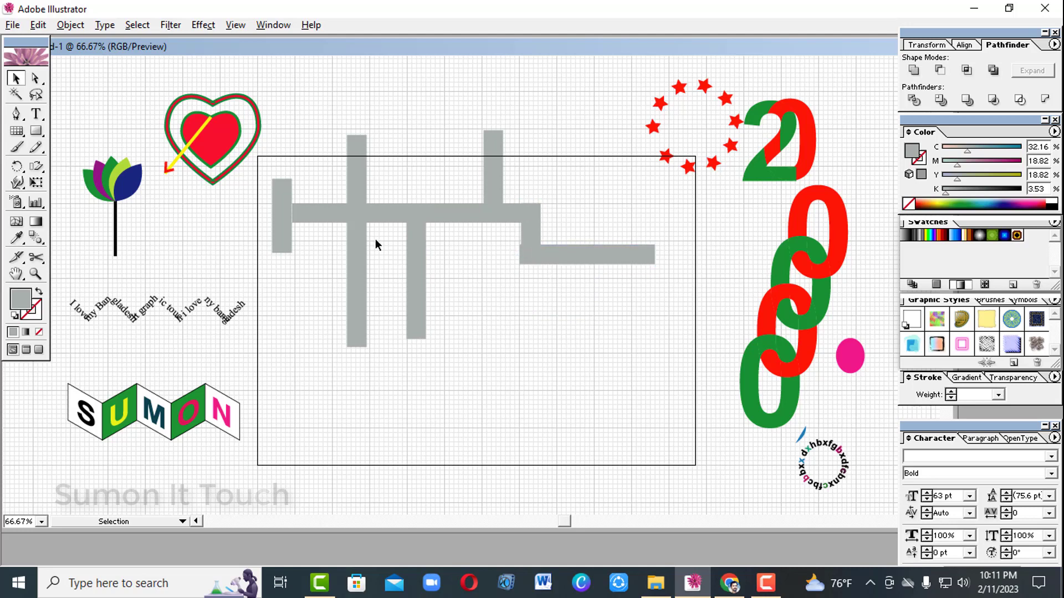
Step: Merge all the overlapping grey bars into one continuous shape with the Pathfinder's Add to shape area mode
drag(280, 148, 609, 325)
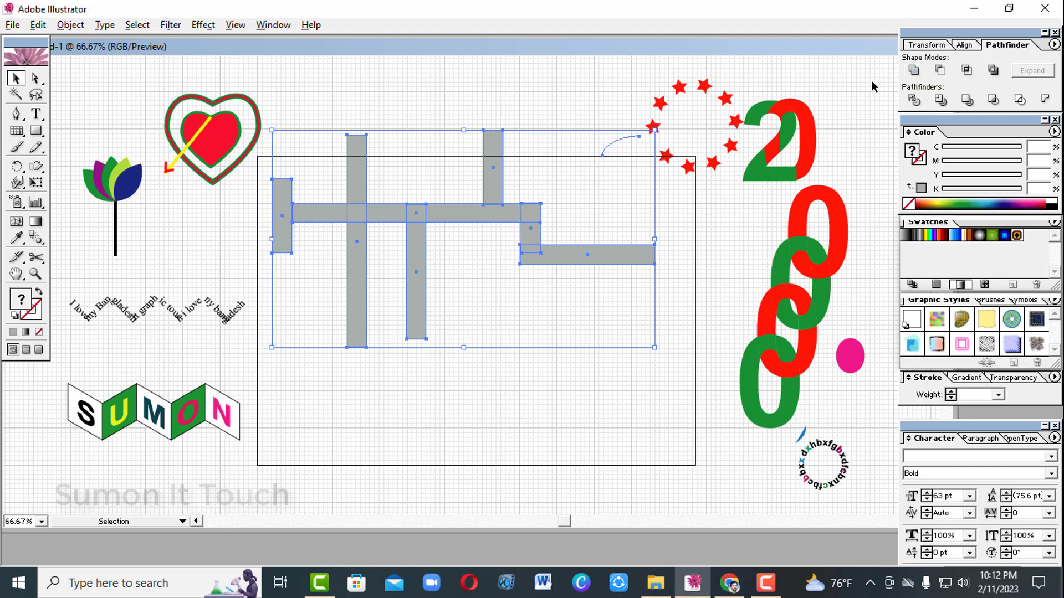
click(912, 71)
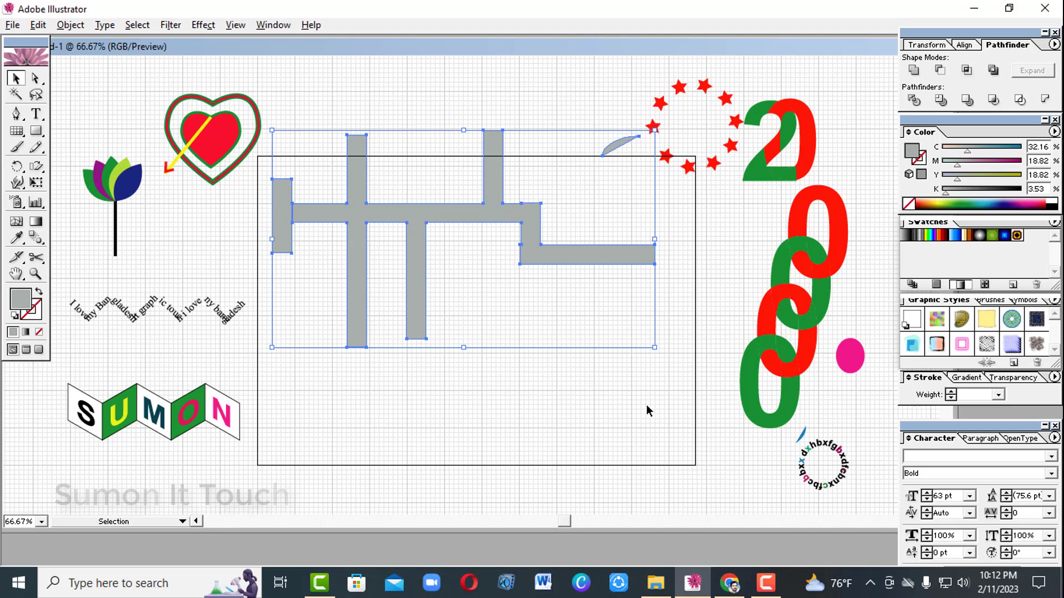
click(605, 406)
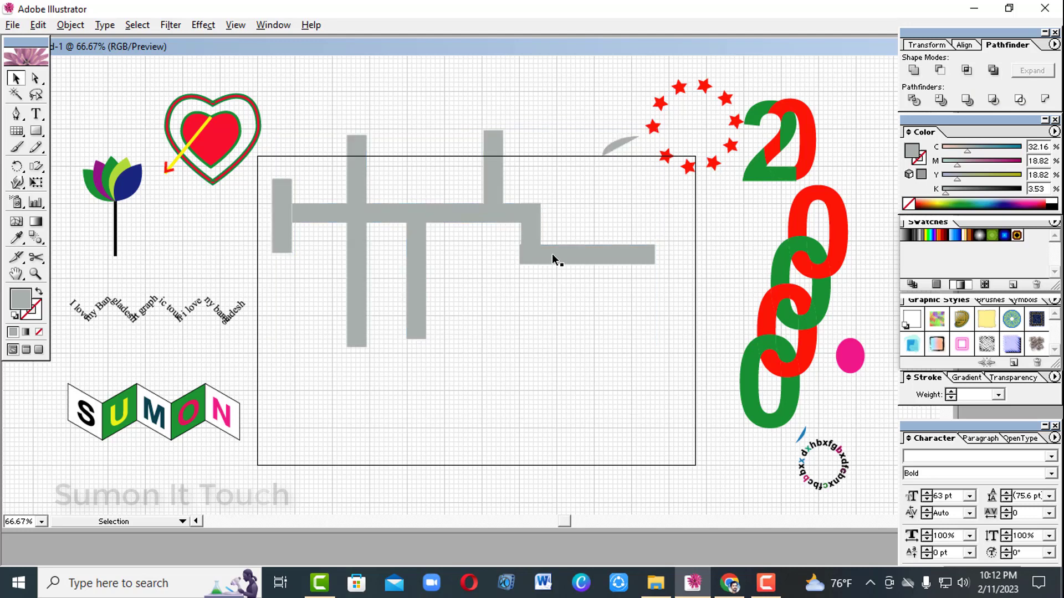
click(421, 238)
click(468, 343)
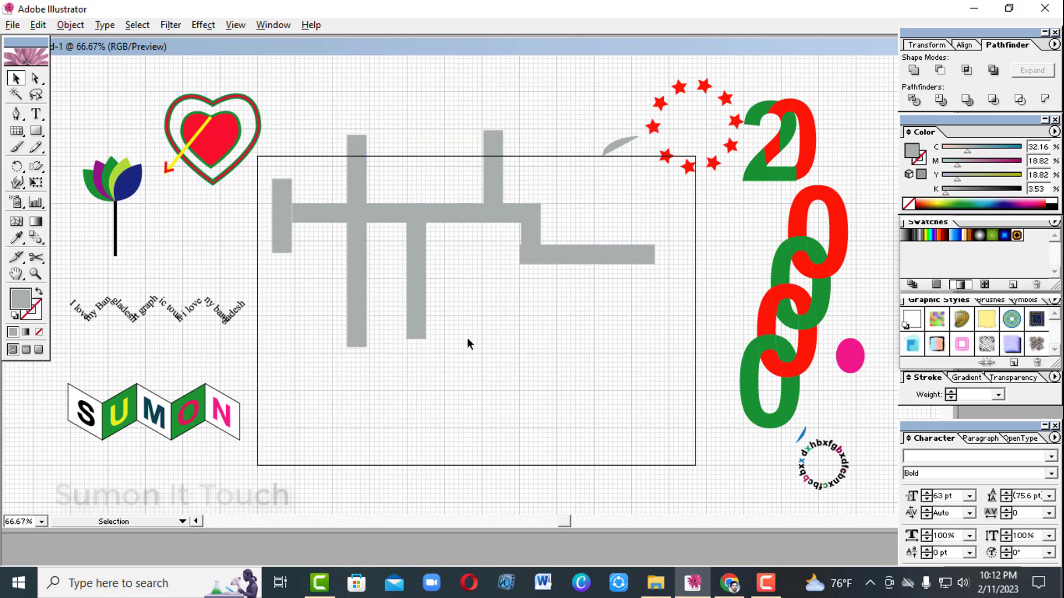
Step: Delete the merged grey bar shape from the artboard
click(428, 274)
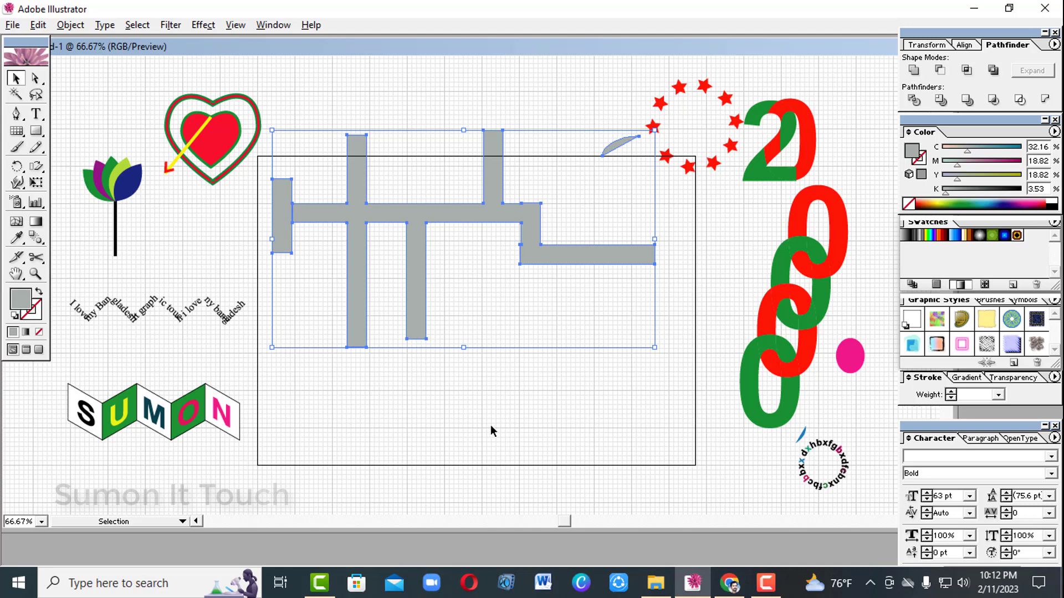
key(Delete)
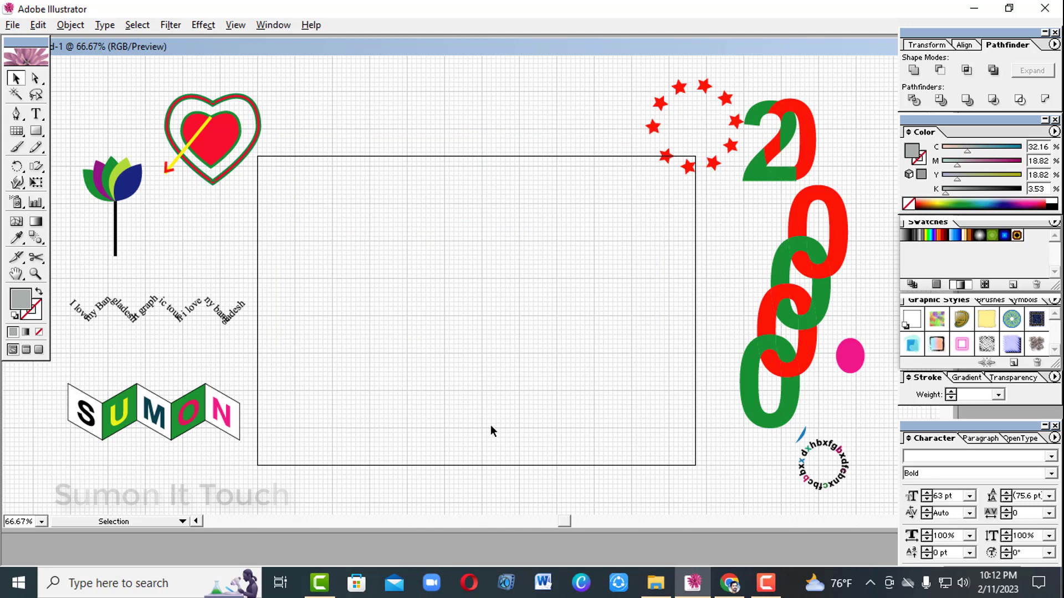
Step: Draw a grey square in the artboard's upper-left area and duplicate it rightward edge to edge into a row of five squares
click(35, 133)
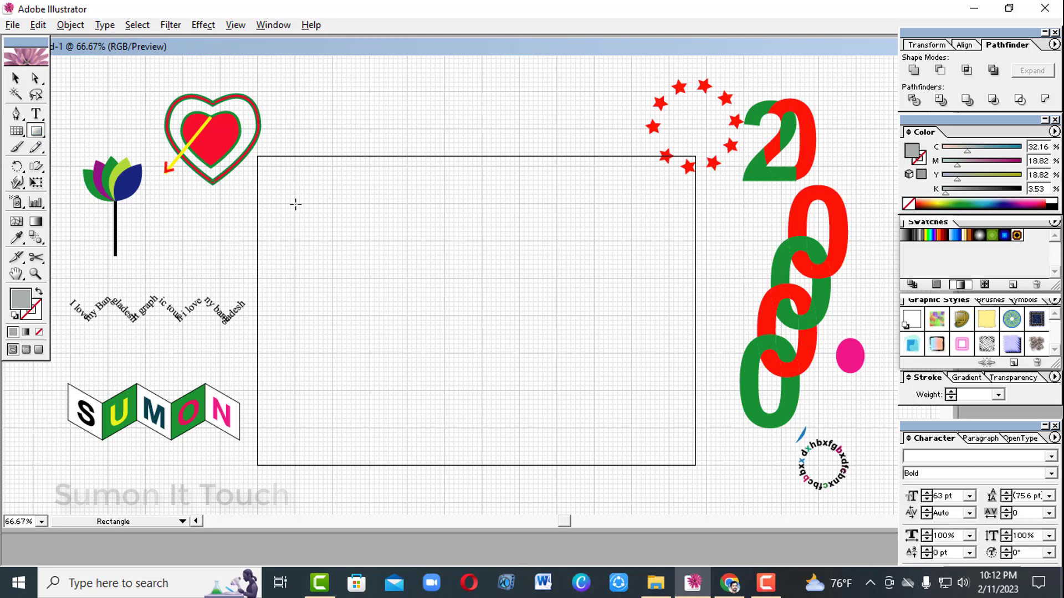
drag(295, 204, 370, 278)
click(15, 78)
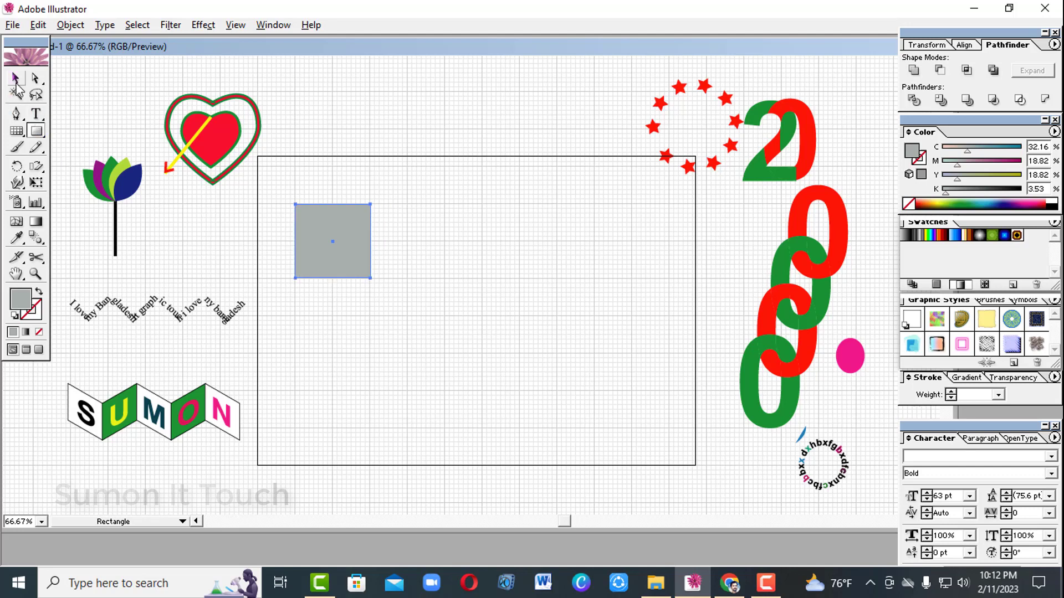
drag(359, 252, 436, 253)
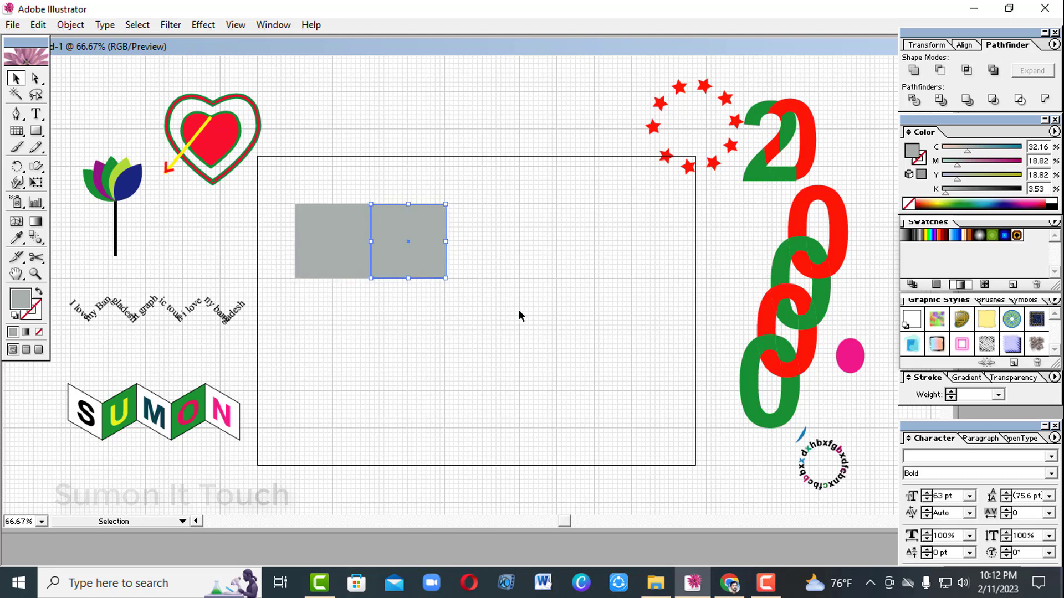
key(ctrl+d)
key(ctrl+d)
key(ctrl+d)
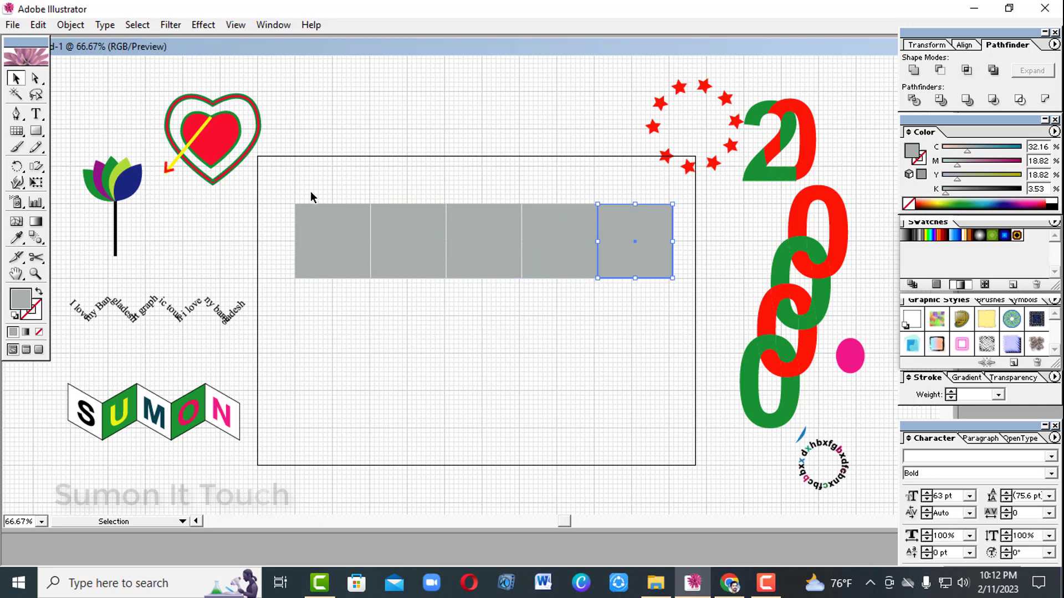
Step: Fill the row of five squares with white and duplicate it downward edge to edge into four rows
drag(293, 187, 656, 296)
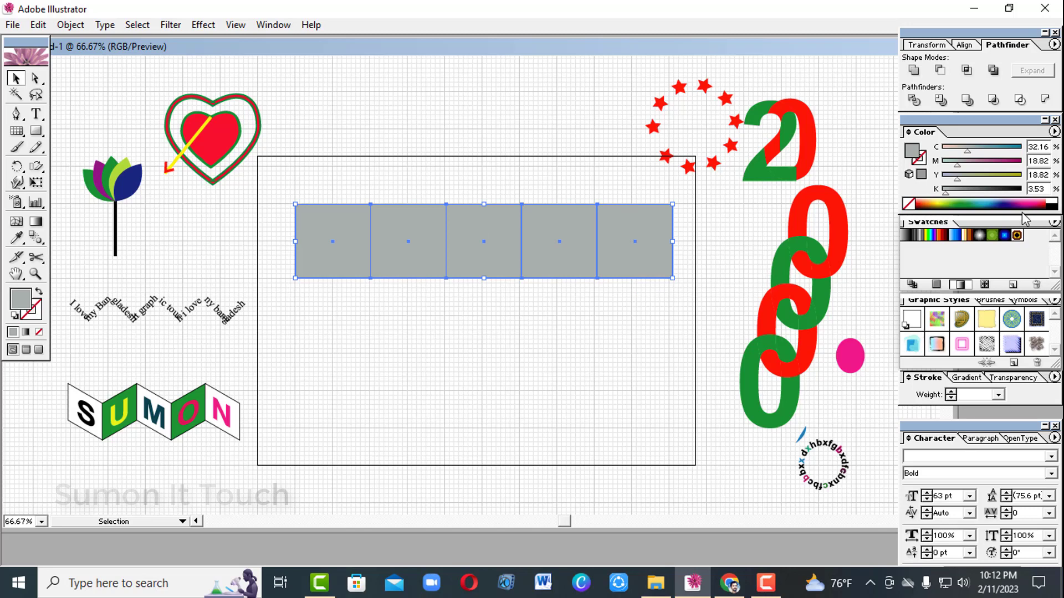
click(1052, 200)
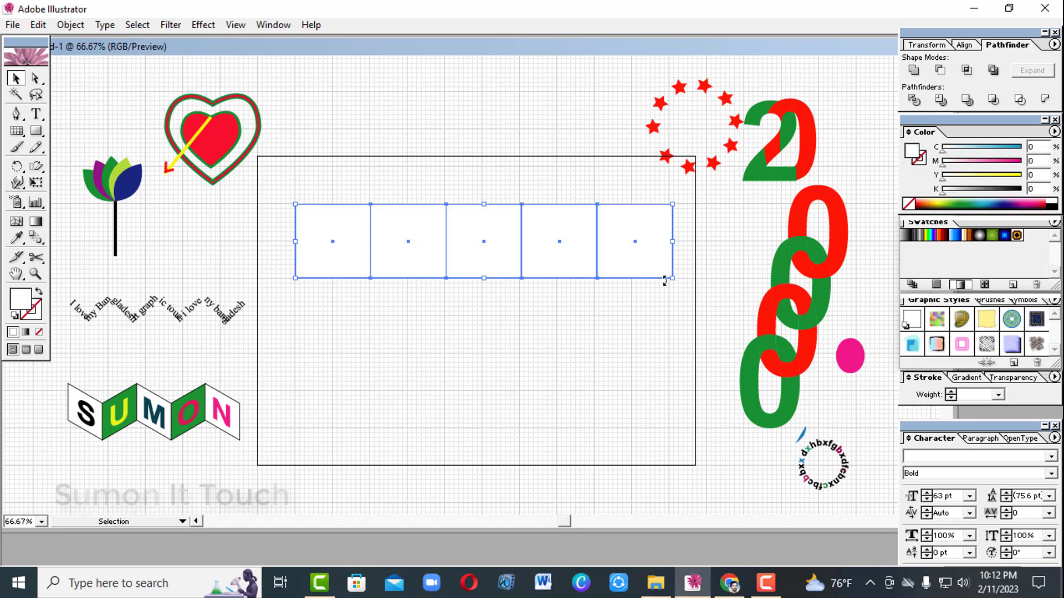
drag(500, 271, 491, 351)
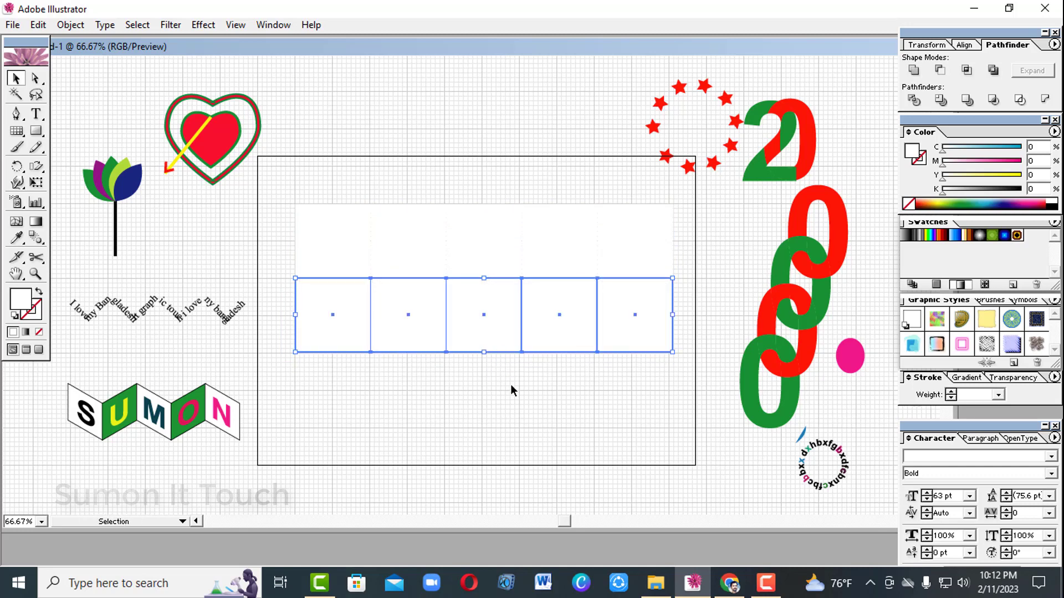
key(ctrl+d)
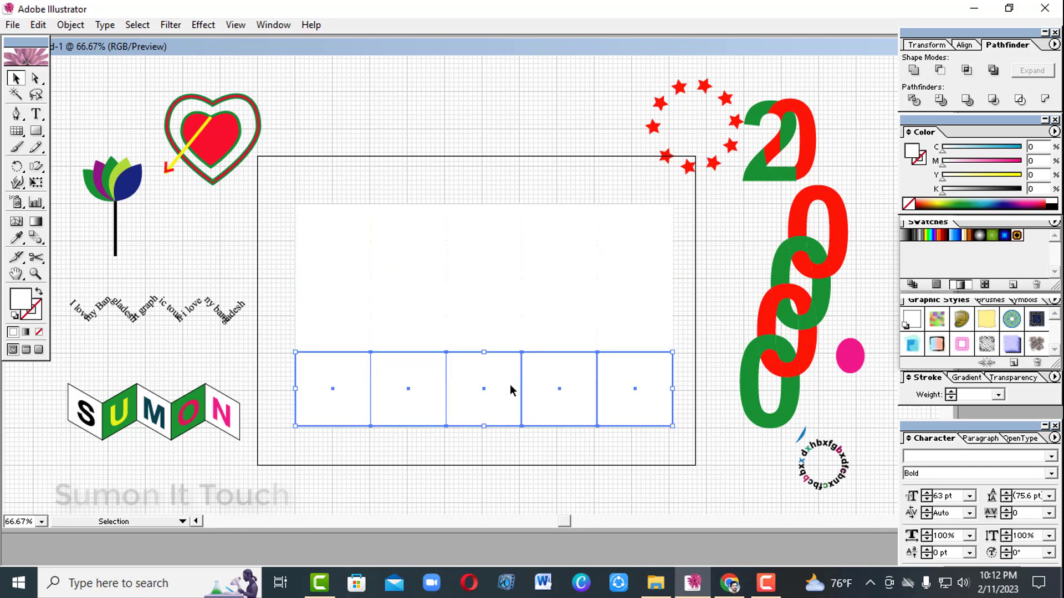
key(ctrl+d)
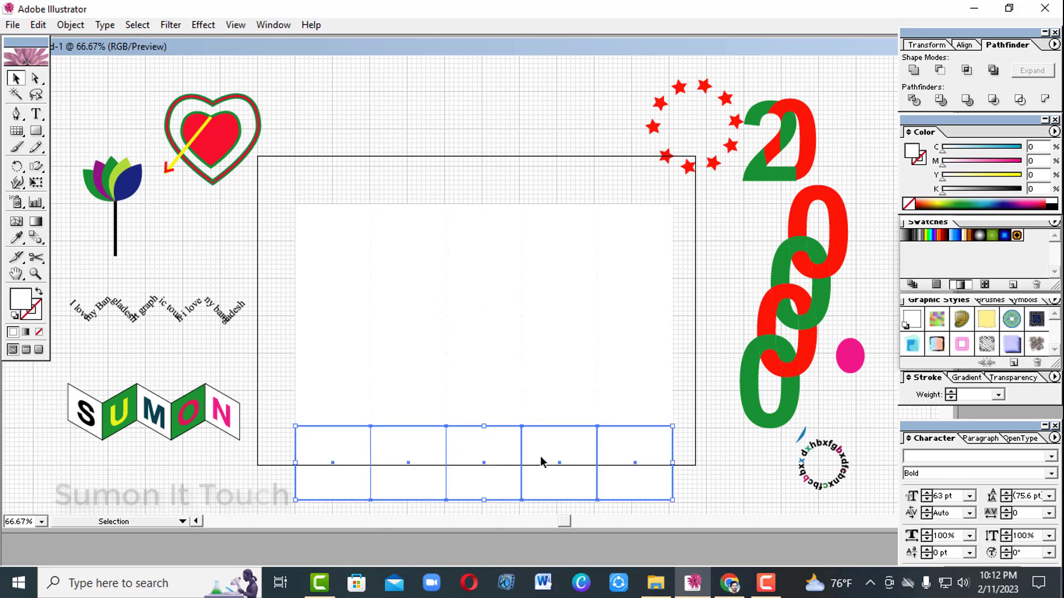
Step: Give every square in the grid the default white fill and 1 pt black stroke
drag(540, 457, 673, 492)
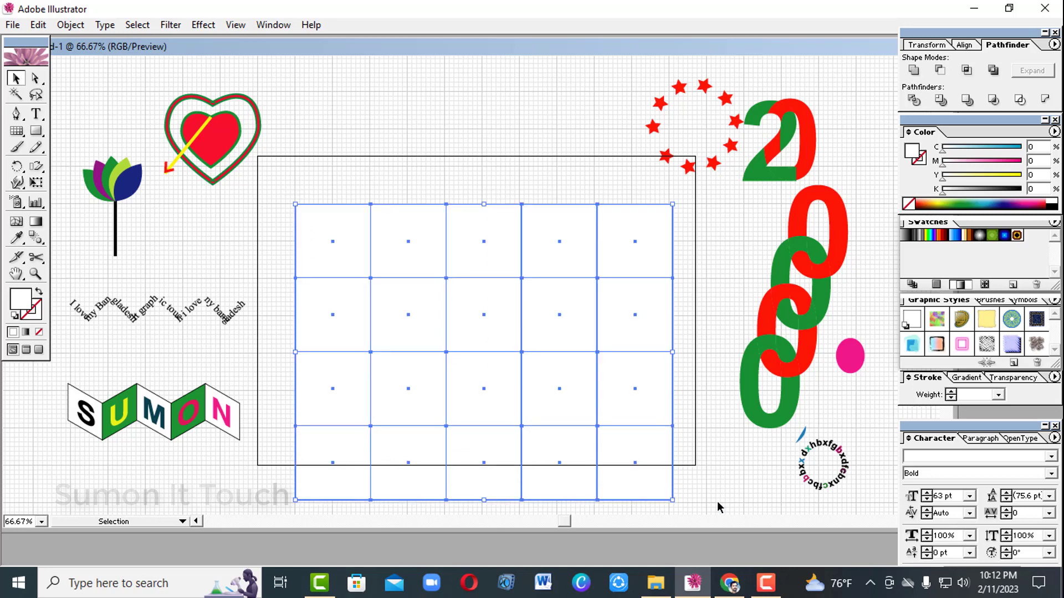
click(39, 315)
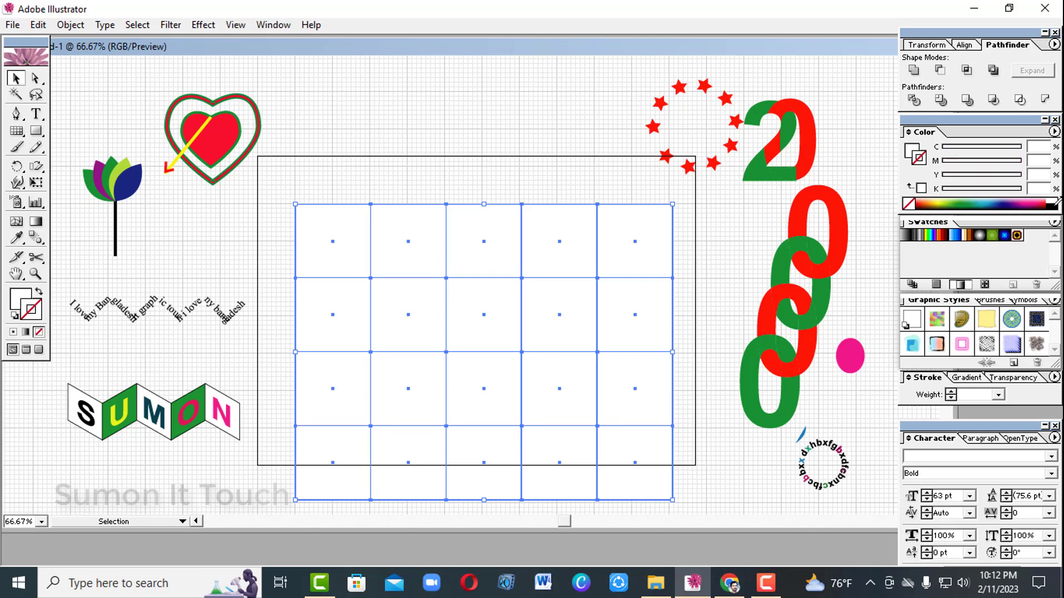
key(d)
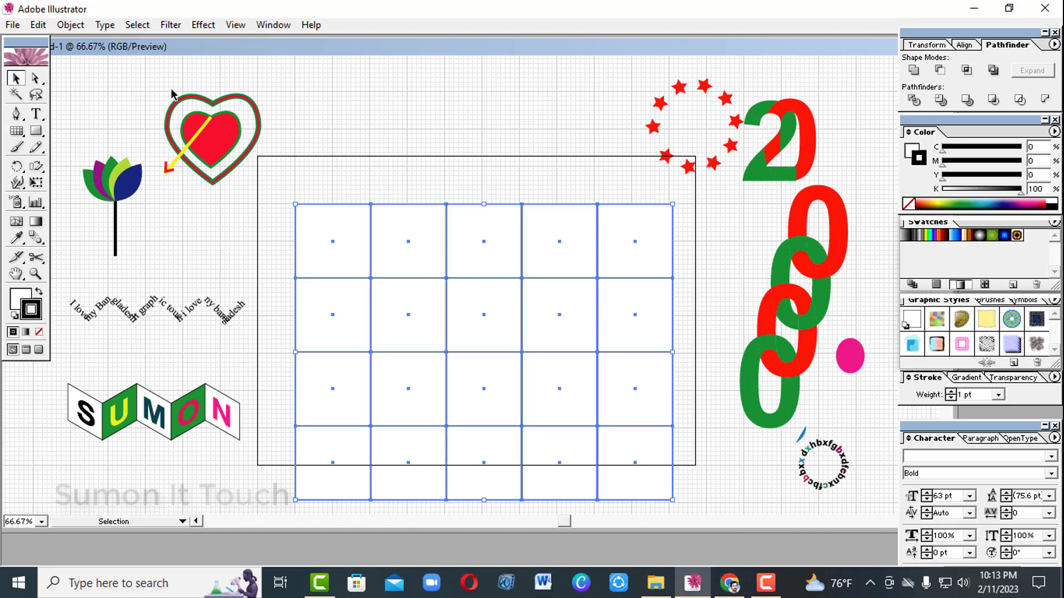
Step: Move the whole grid of squares up and slightly left so it fits inside the artboard
click(361, 169)
drag(292, 188, 647, 494)
drag(477, 336, 465, 295)
click(487, 483)
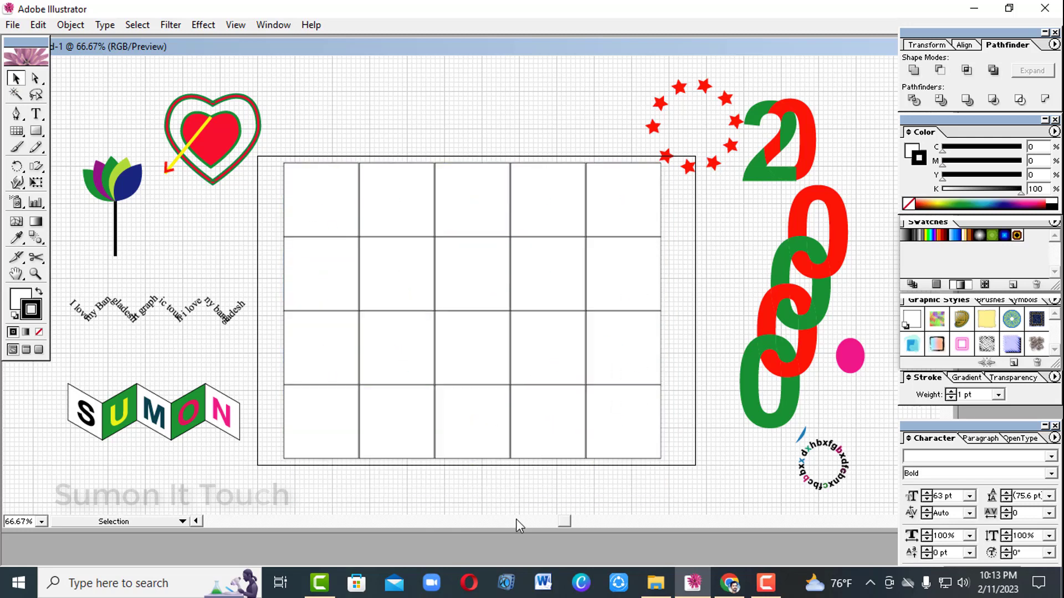
Step: Shift the second square of the grid's second row up and to the left, partly exposing its empty cell
click(407, 195)
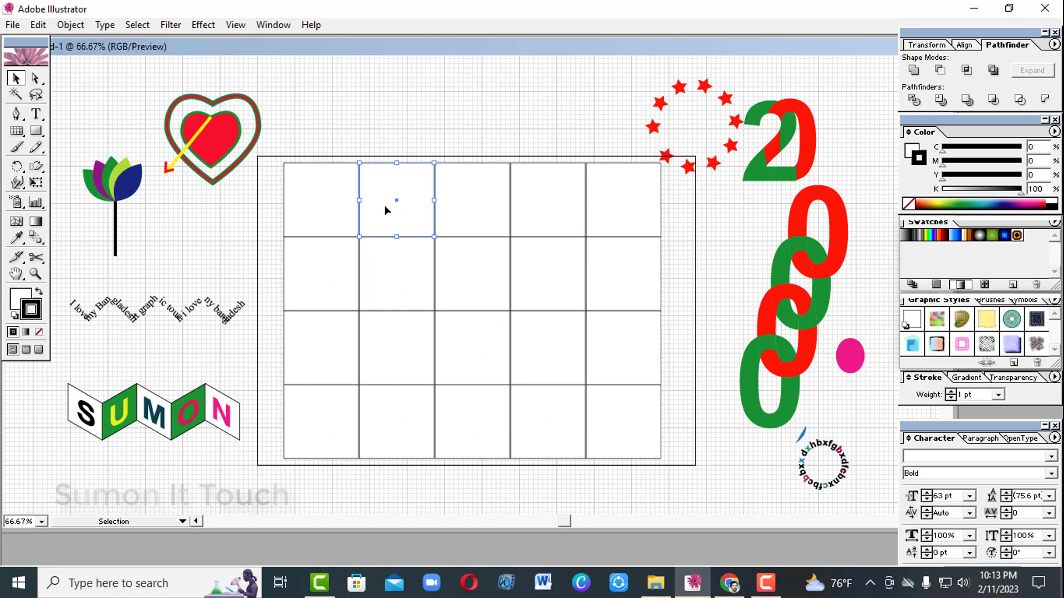
click(379, 284)
drag(377, 281, 362, 268)
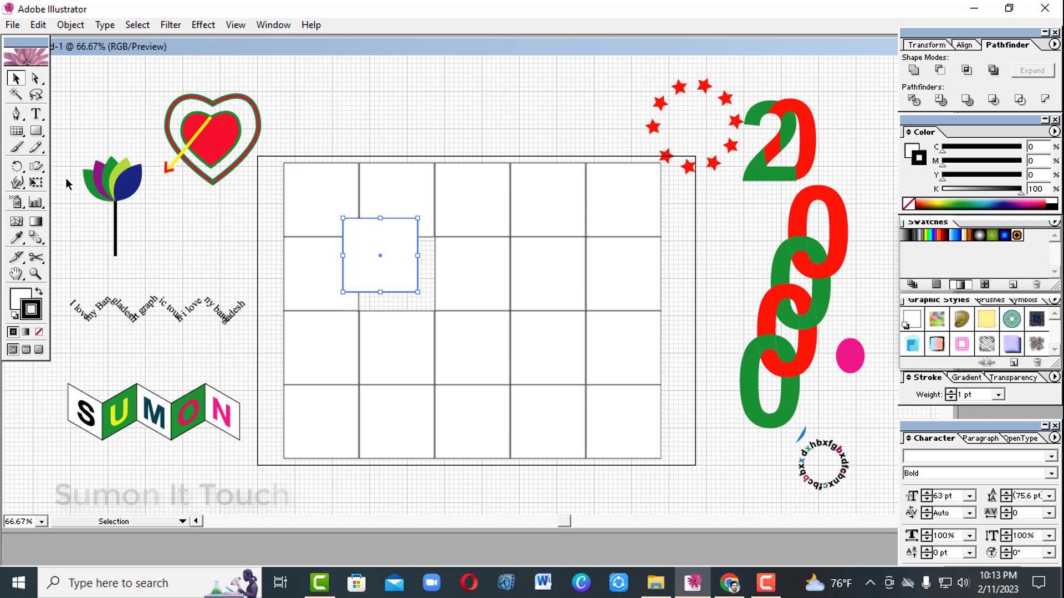
click(181, 231)
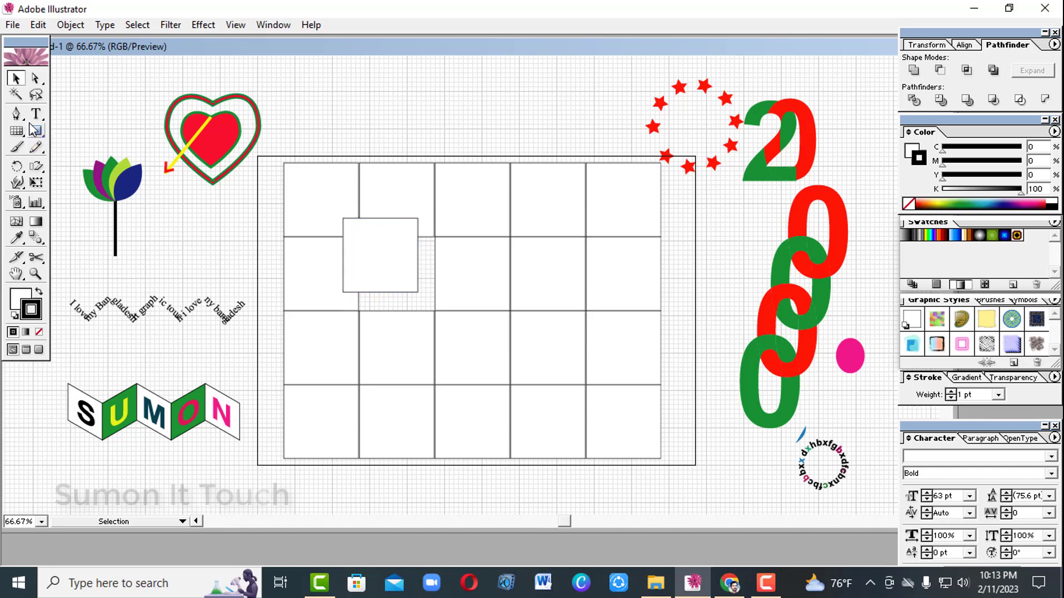
Step: Draw a closed parallelogram with the Pen tool joining the shifted square's bottom edge to the bottom edge of its empty cell
click(16, 114)
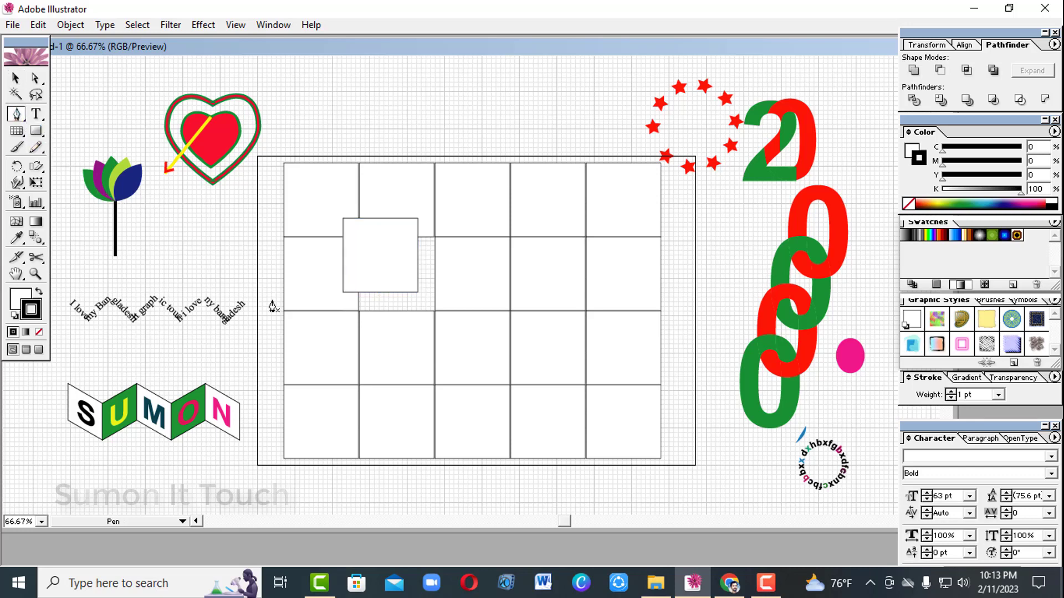
click(359, 311)
click(342, 292)
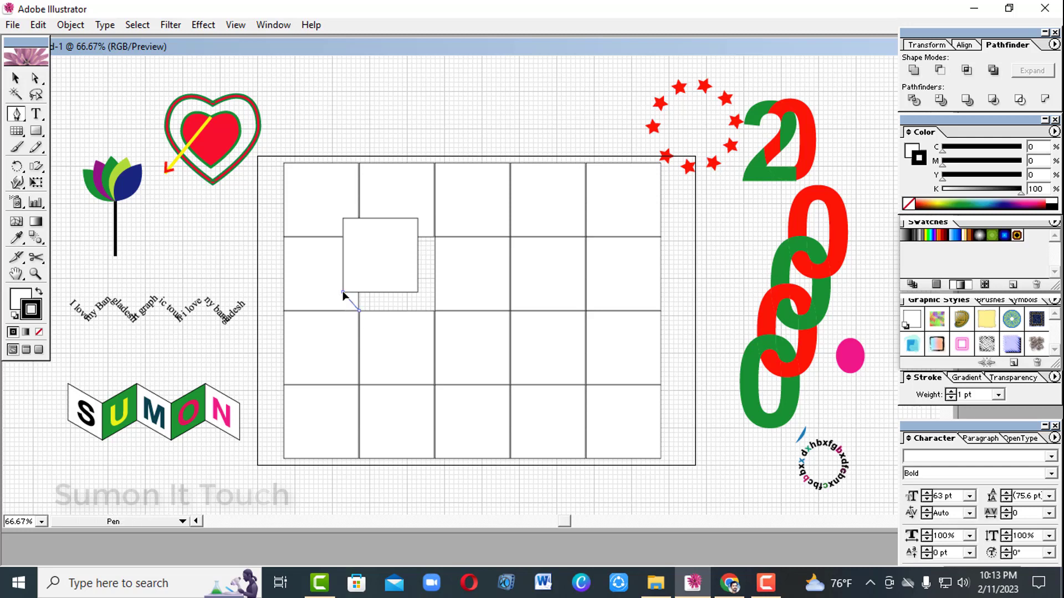
click(418, 293)
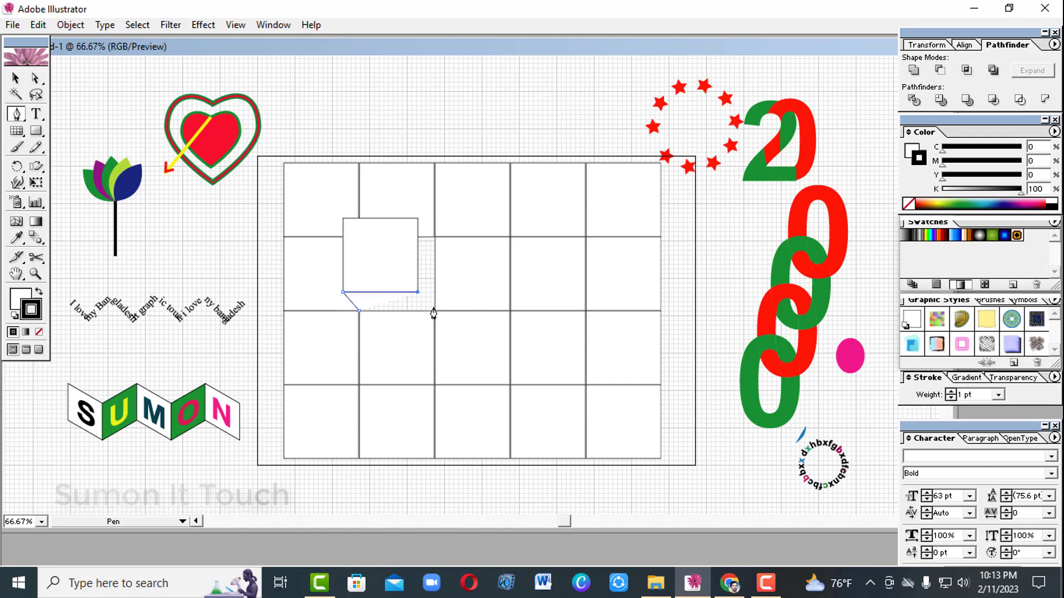
click(435, 312)
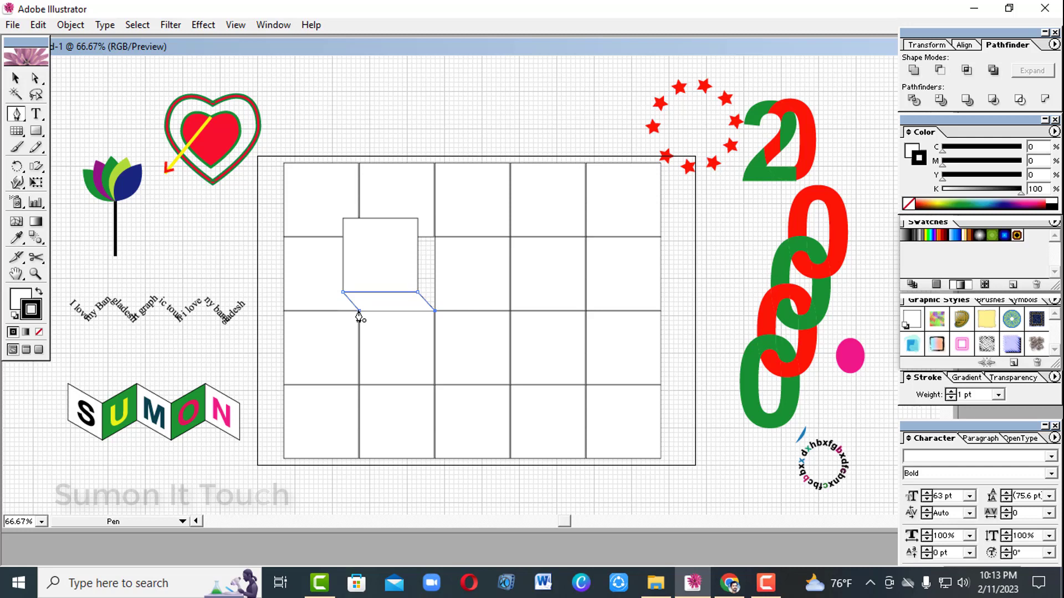
click(359, 311)
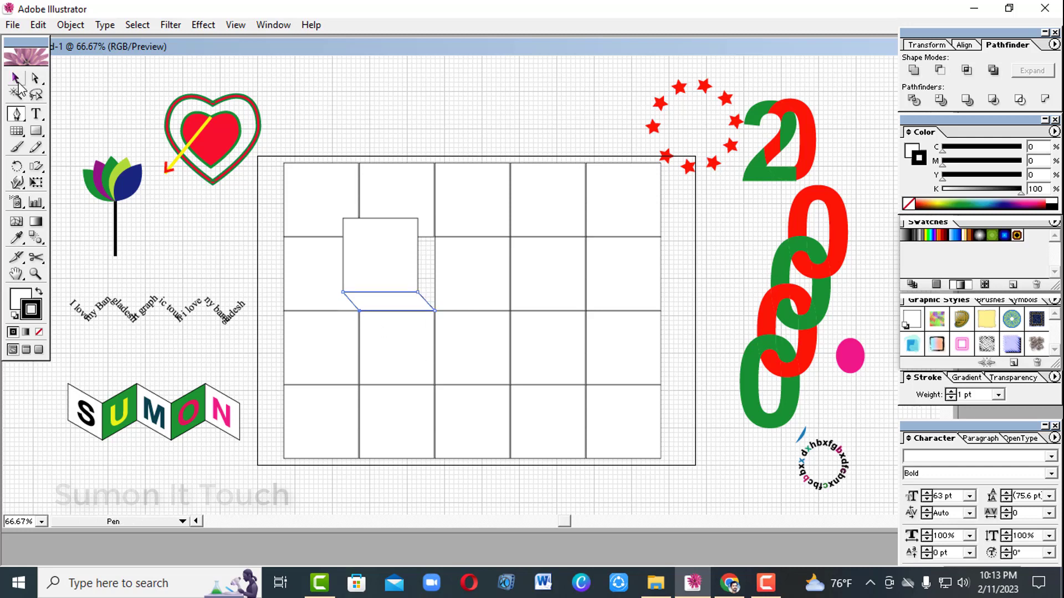
Step: Swap the parallelogram's fill and stroke colours so that it has a black fill and white stroke
click(16, 79)
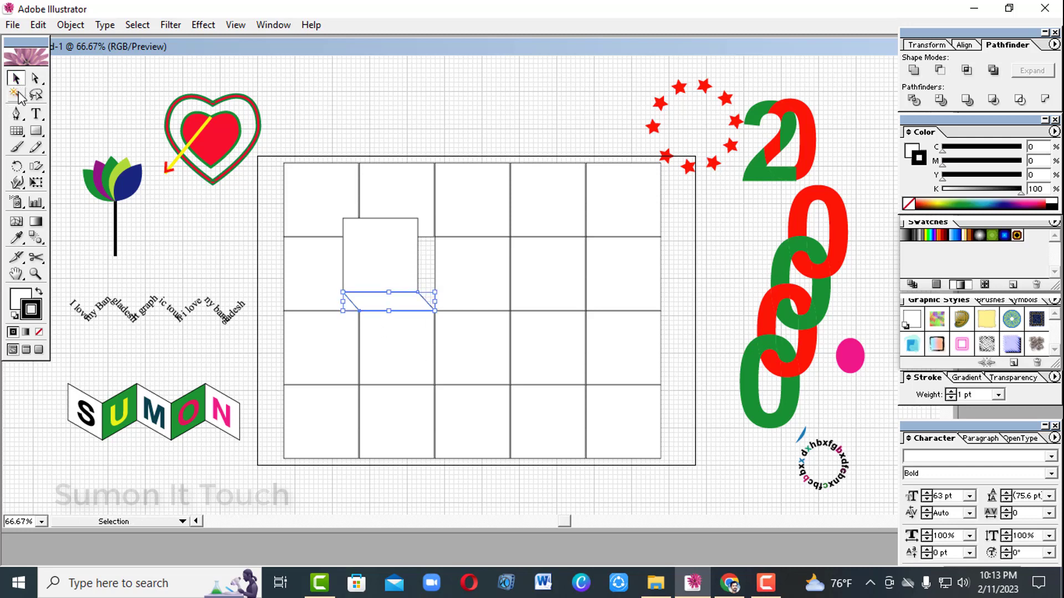
click(42, 295)
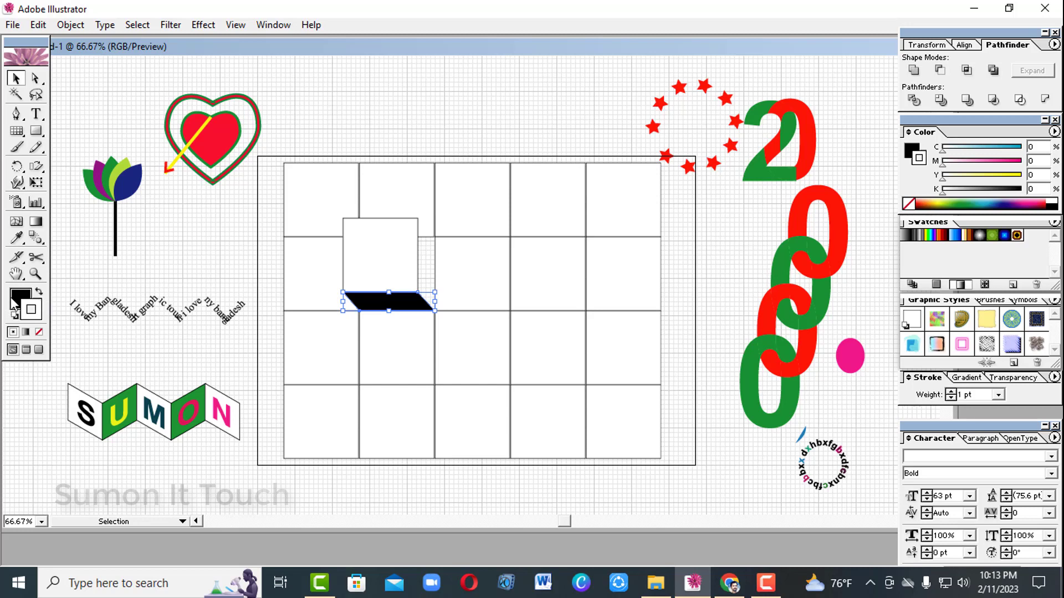
click(17, 301)
click(264, 486)
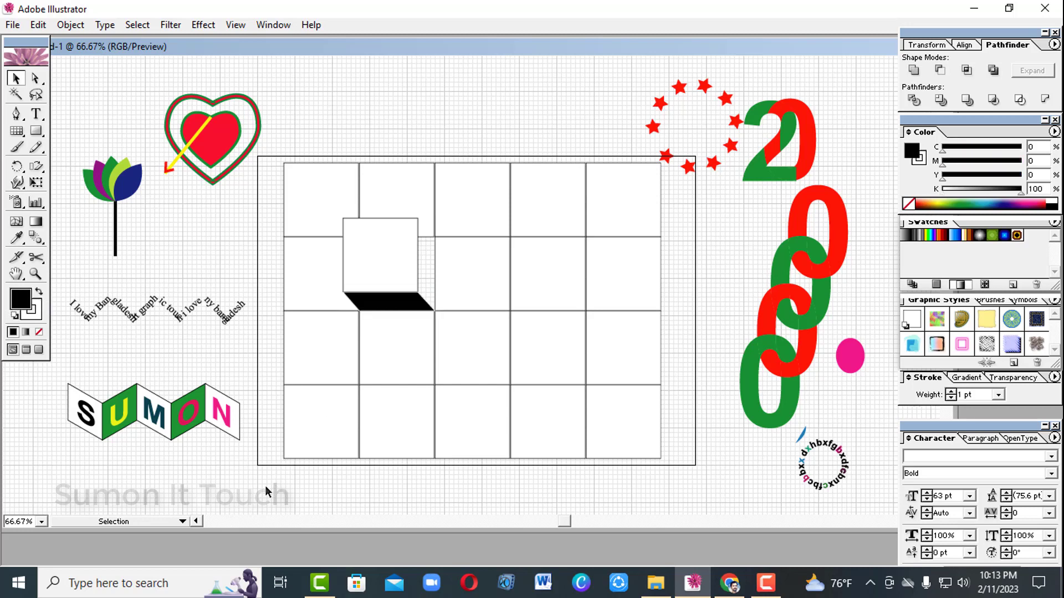
Step: Draw a black parallelogram with the Pen tool joining the shifted square's right edge to the right edge of its empty cell
click(16, 114)
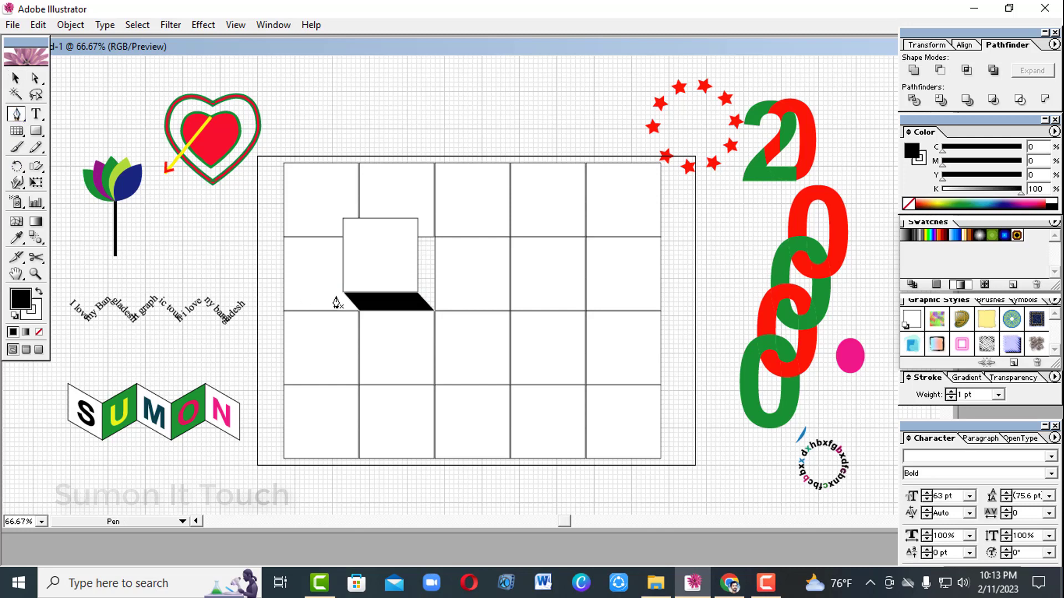
click(417, 292)
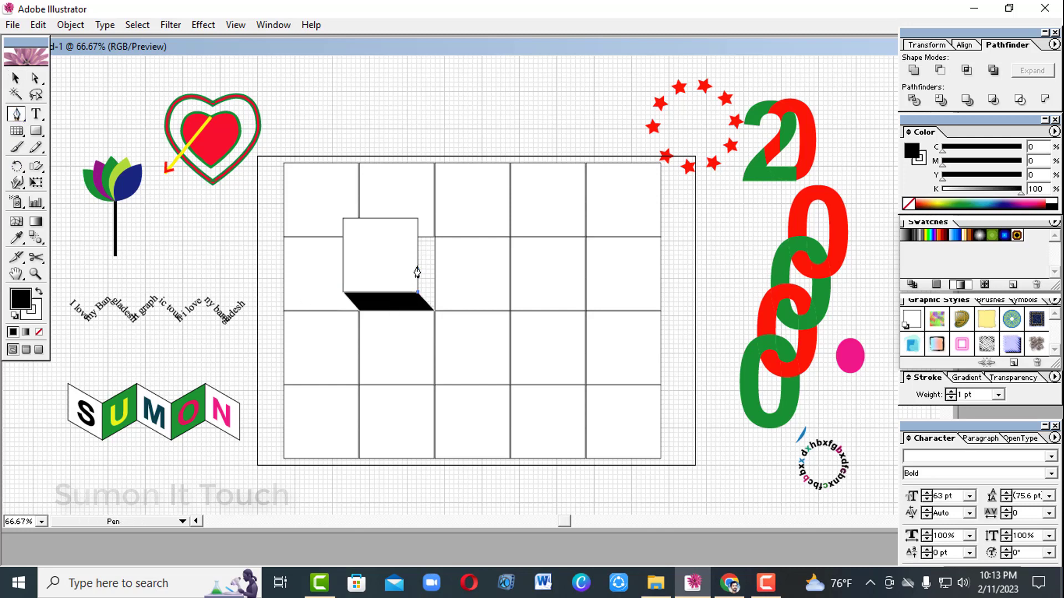
click(417, 218)
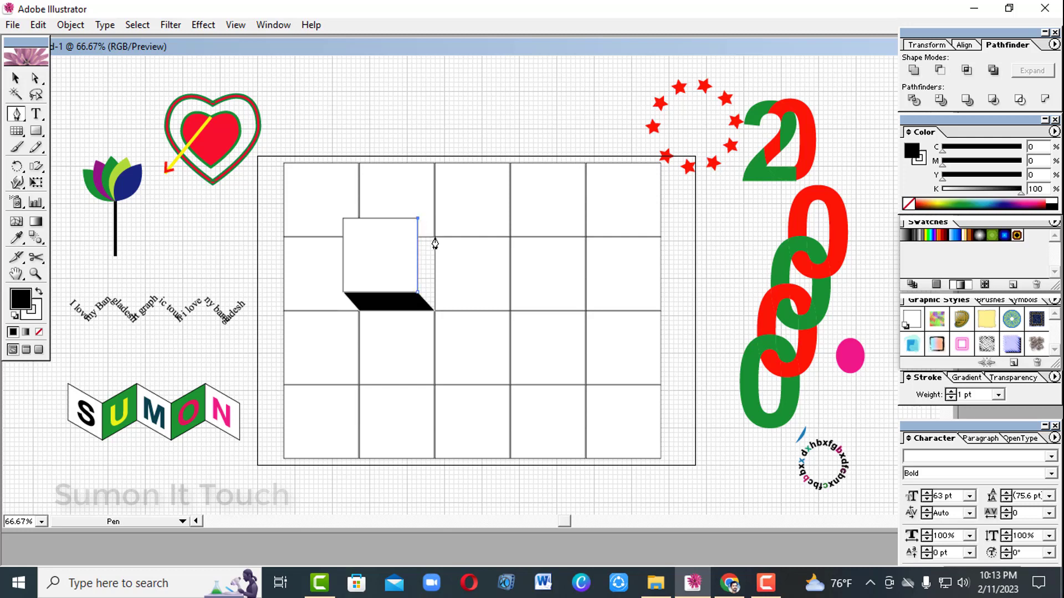
click(434, 237)
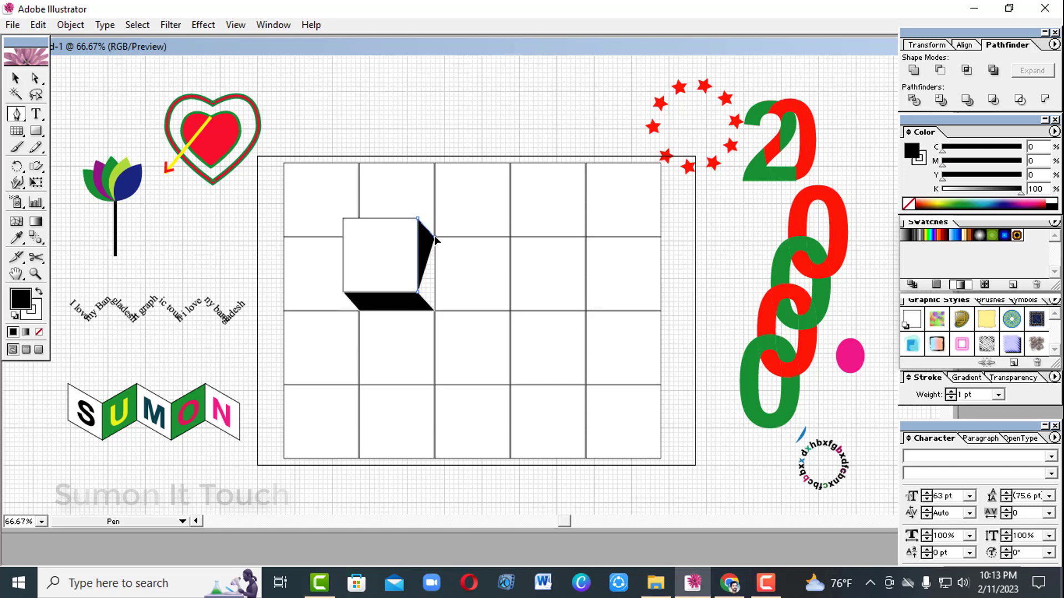
click(434, 311)
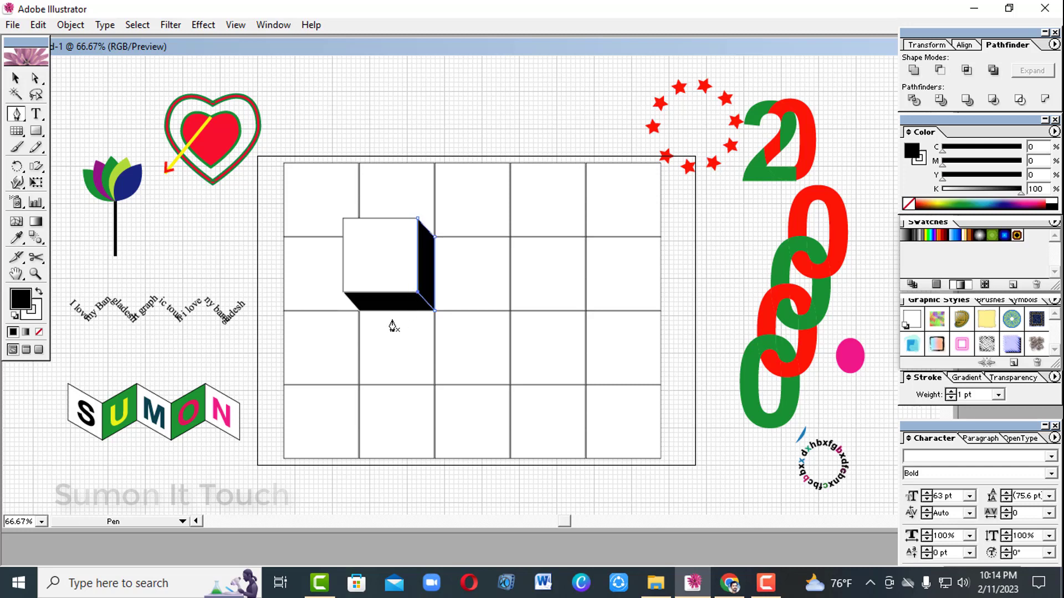
Step: Group the raised square with its two black side faces
click(15, 82)
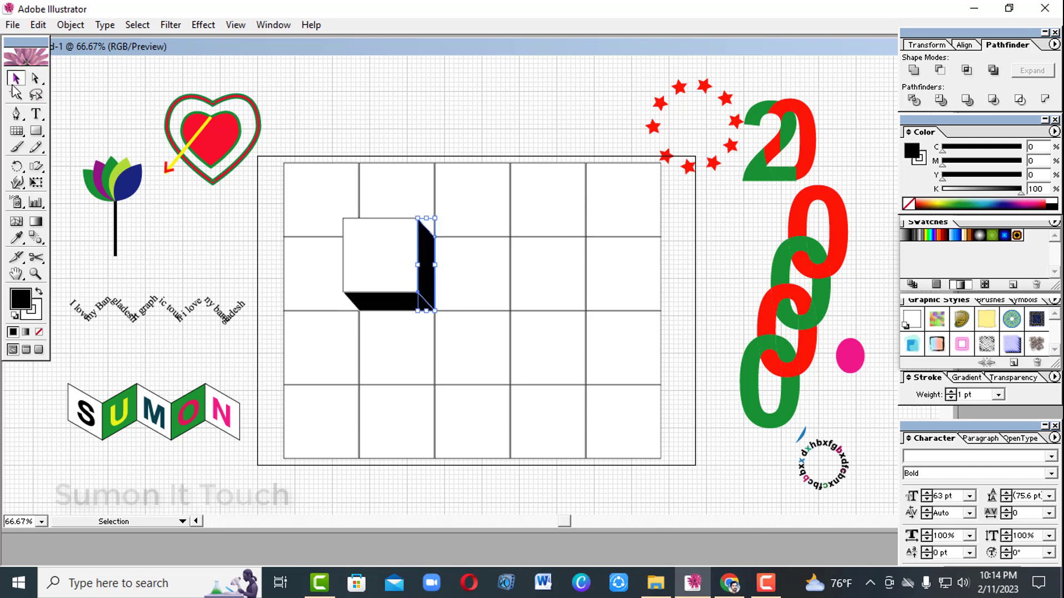
click(508, 302)
key(Delete)
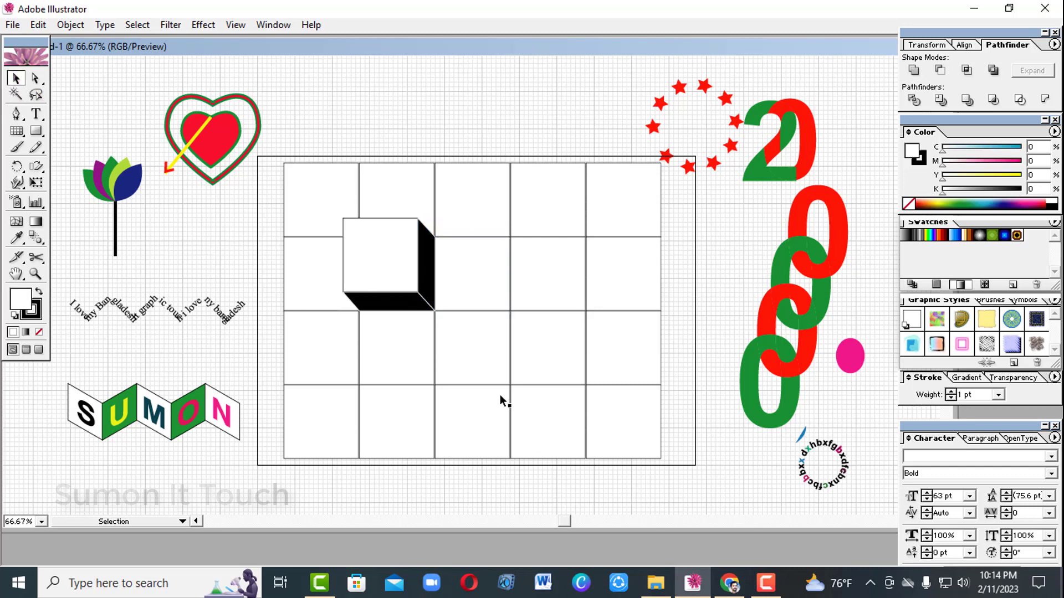
click(392, 285)
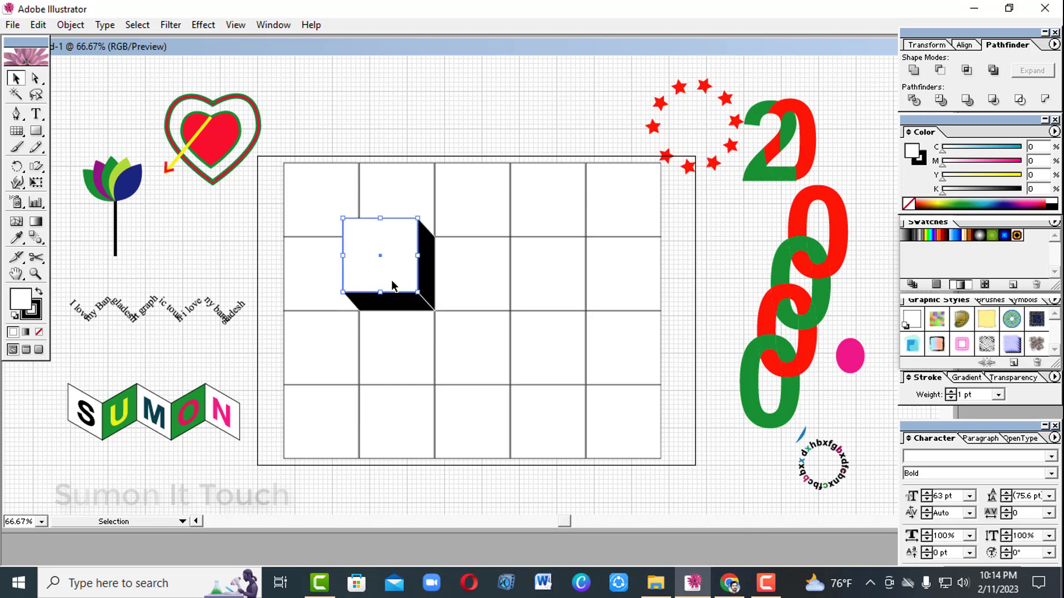
click(718, 484)
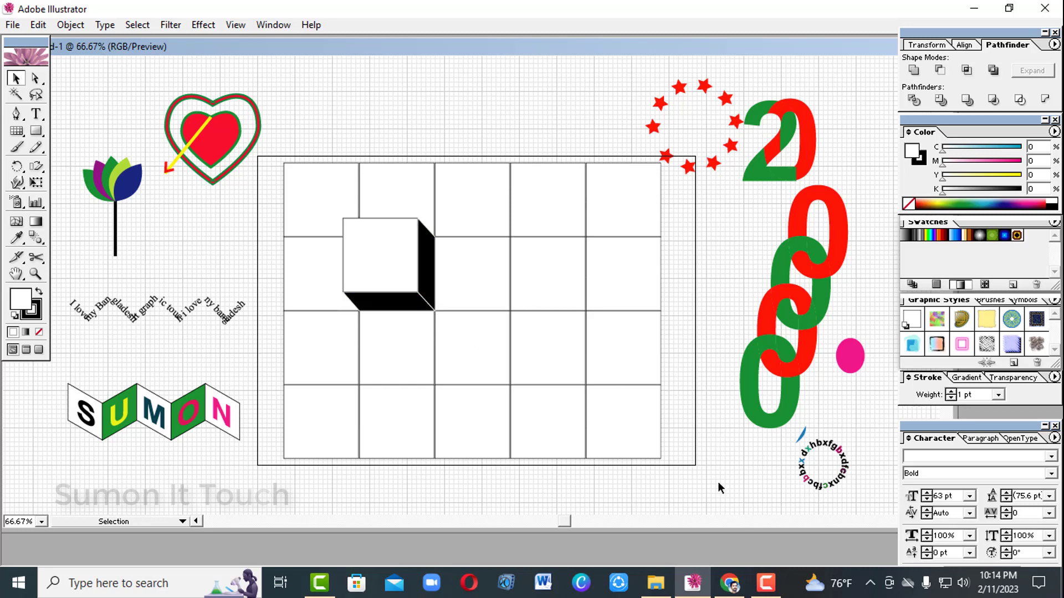
click(427, 273)
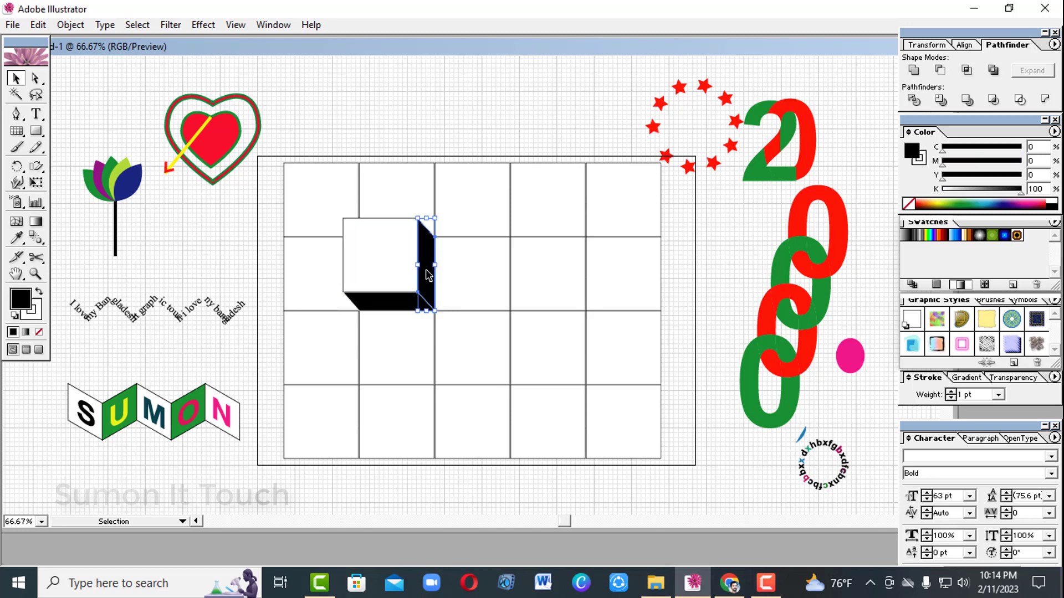
shift+click(402, 302)
shift+click(393, 271)
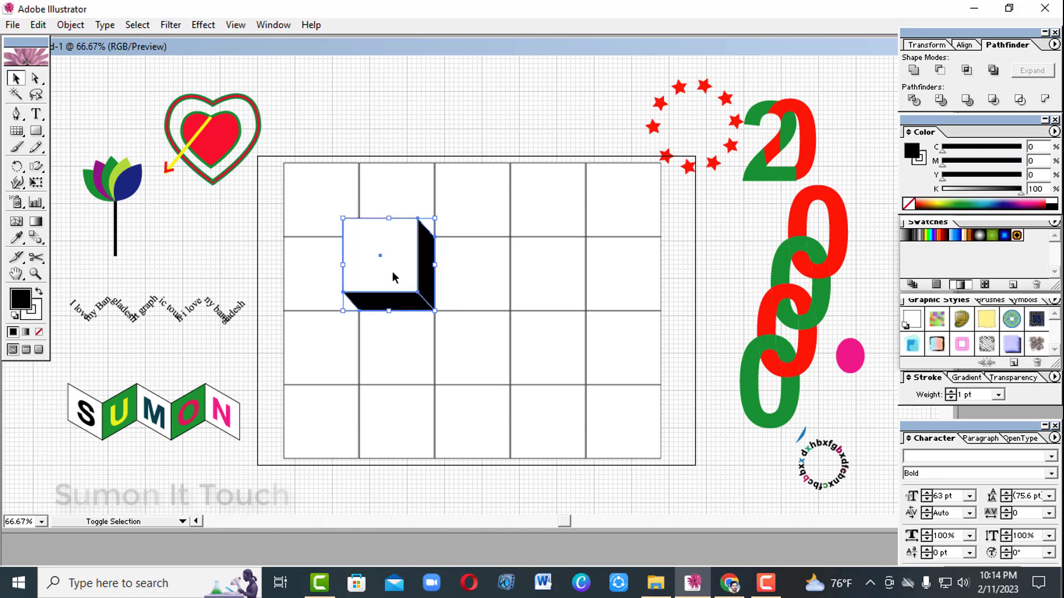
right_click(392, 274)
click(458, 316)
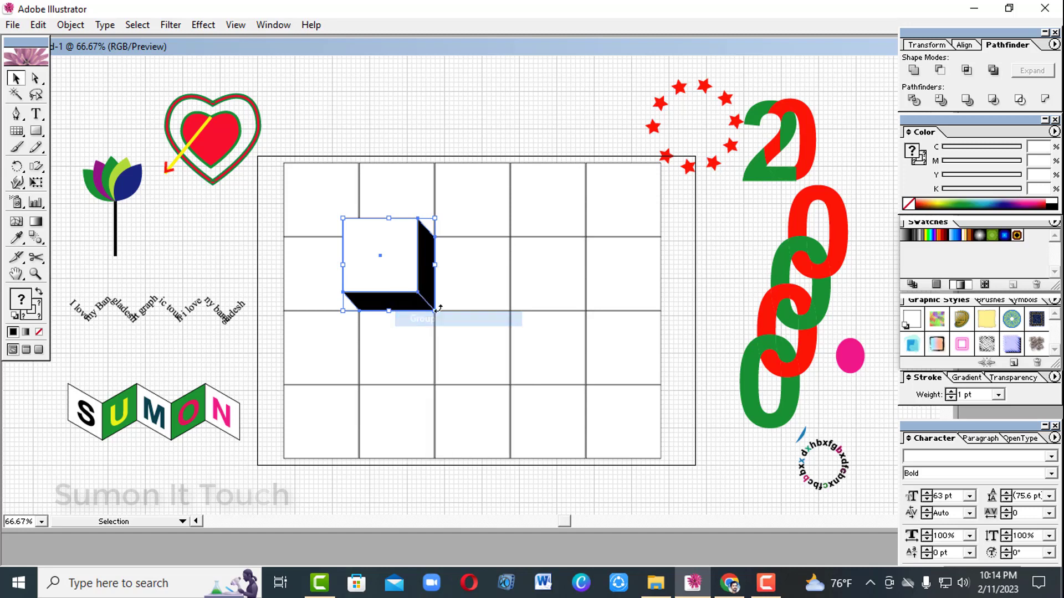
Step: Copy the grouped block over the grid's fourth-row second cell and the fourth-column cells in rows two and four
drag(404, 266, 404, 337)
click(486, 493)
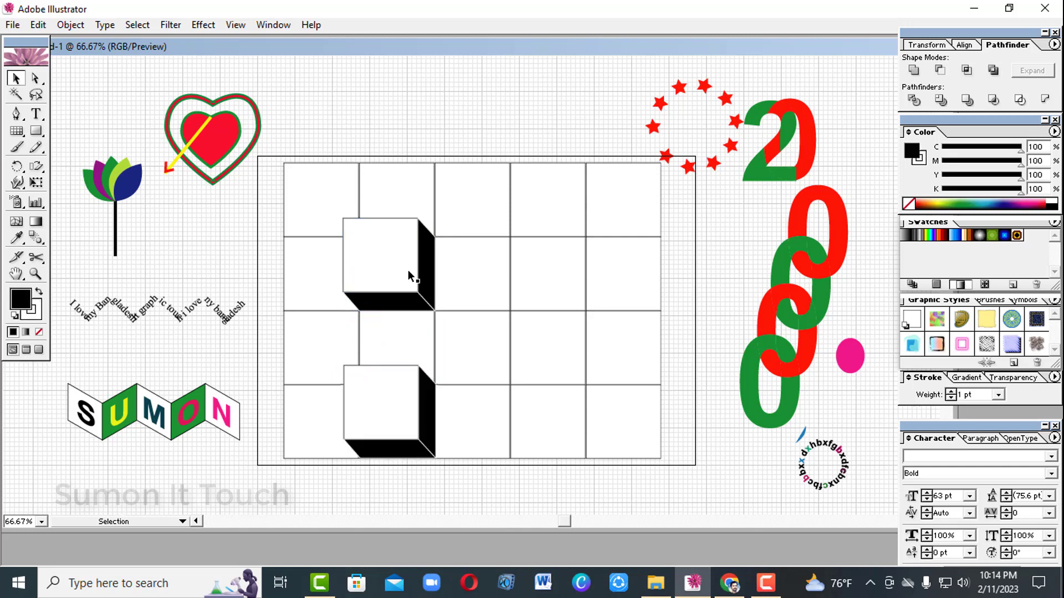
drag(404, 272, 534, 441)
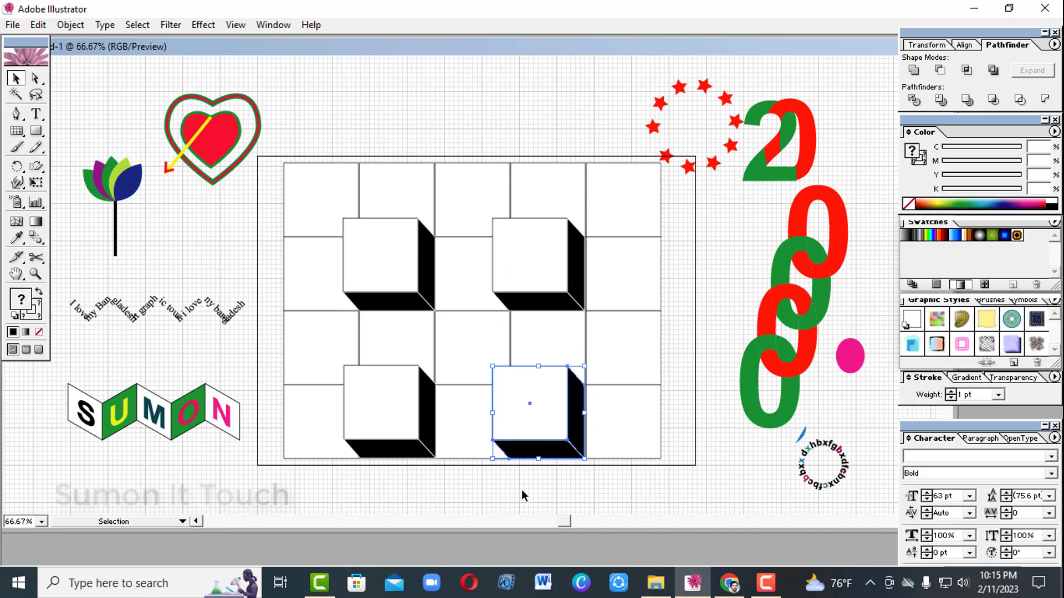
click(504, 474)
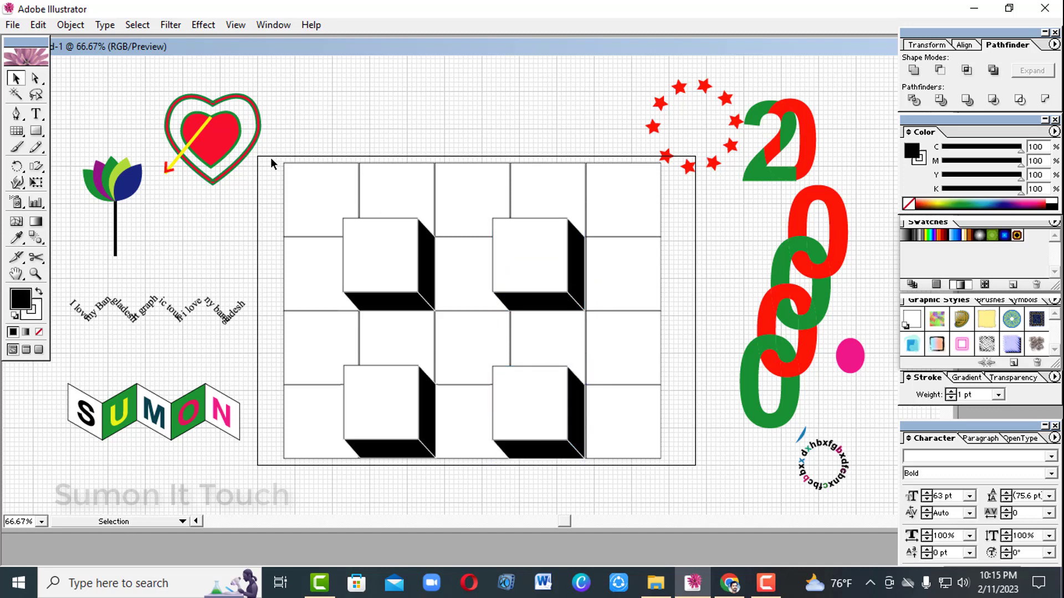
drag(271, 158, 661, 462)
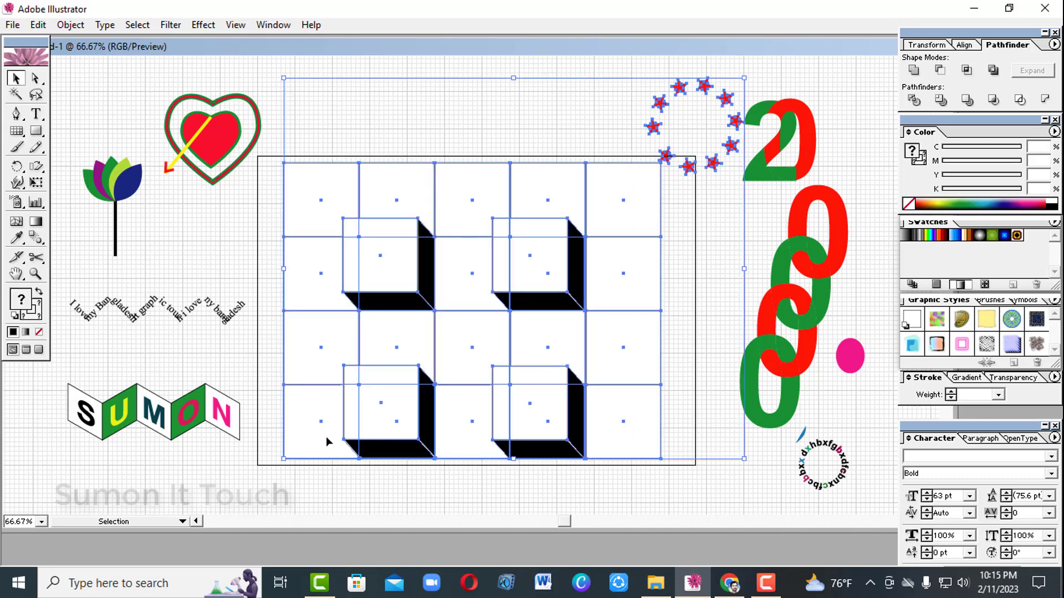
click(381, 101)
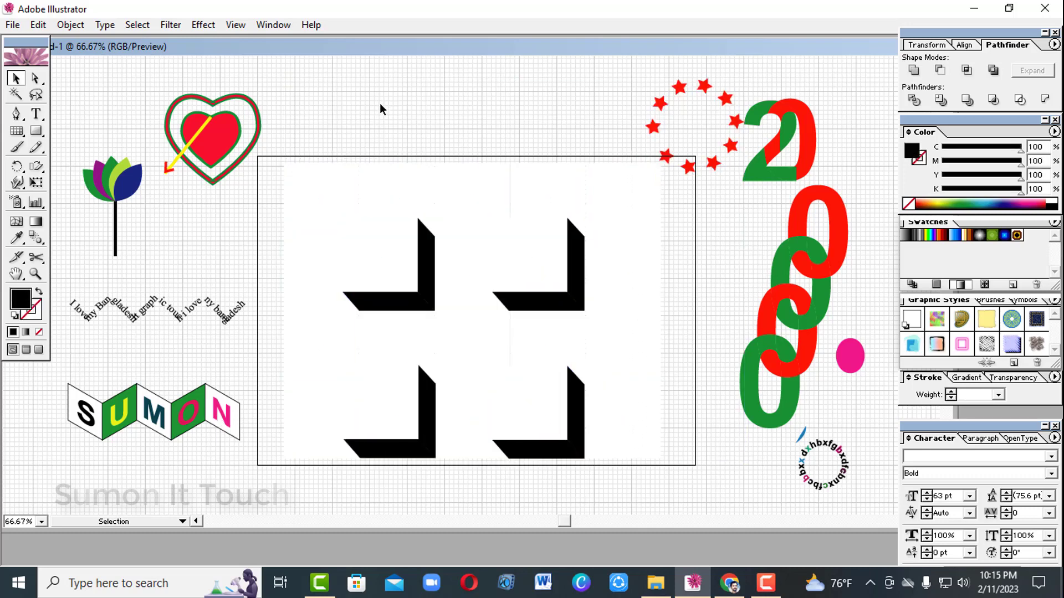
key(ctrl+z)
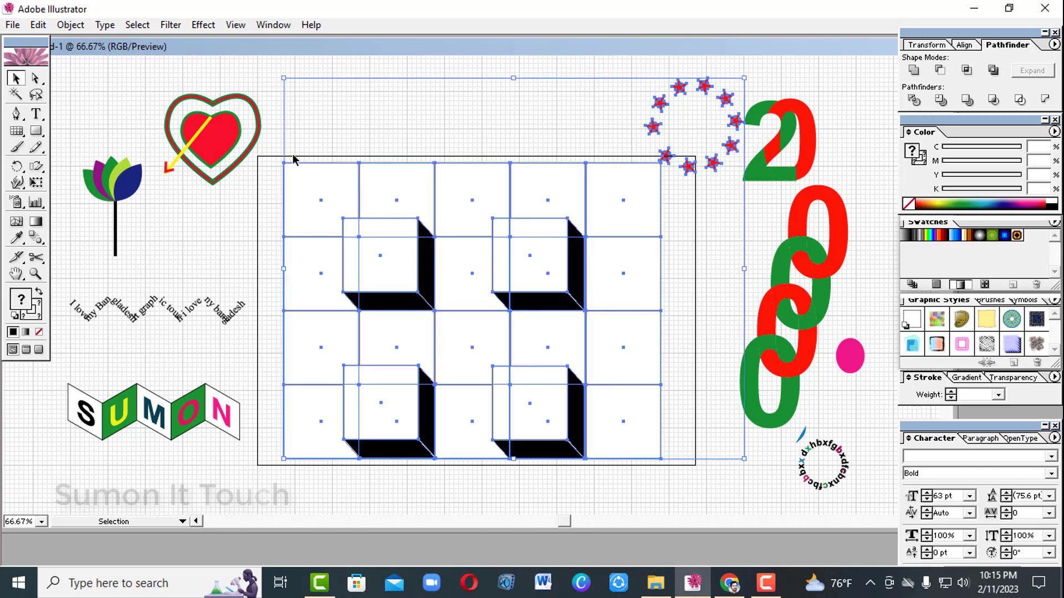
click(276, 144)
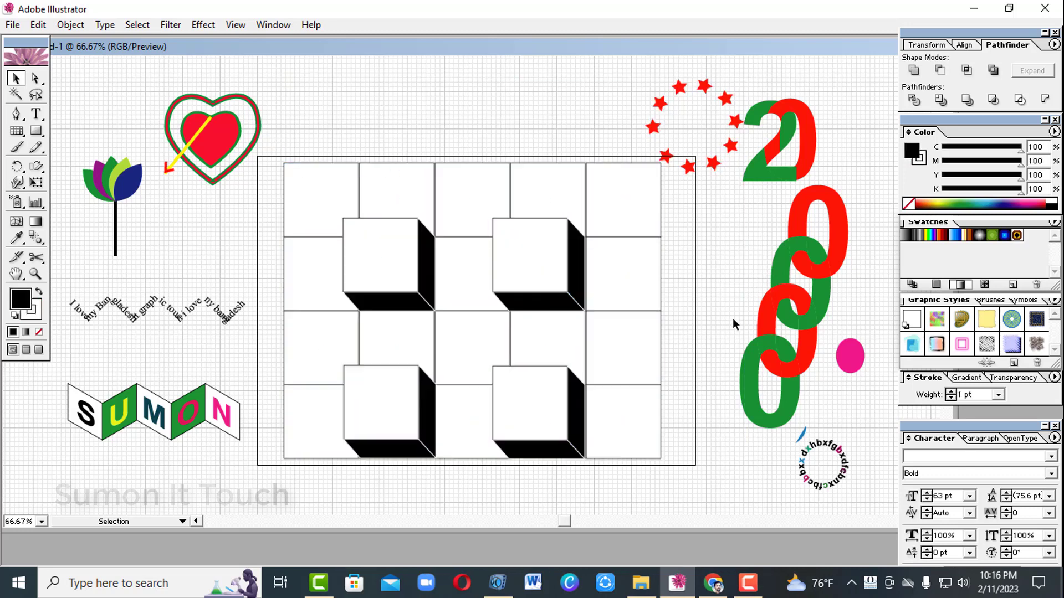
Step: Fill the whole grid and all four raised blocks with light grey (C 30.59, M 17.25, Y 17.25, K 2.75)
drag(268, 147, 644, 445)
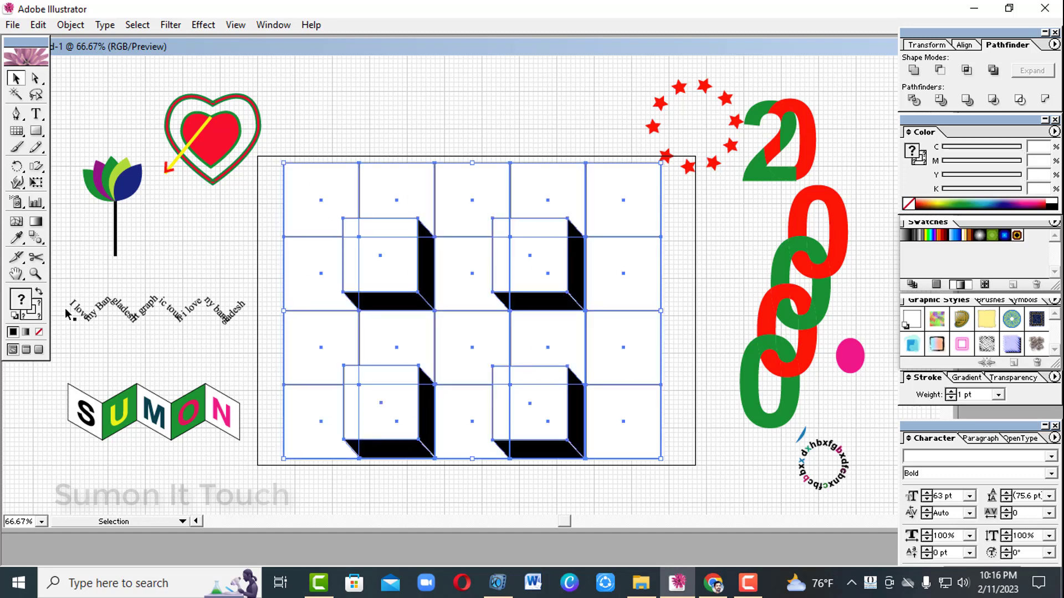
double_click(23, 306)
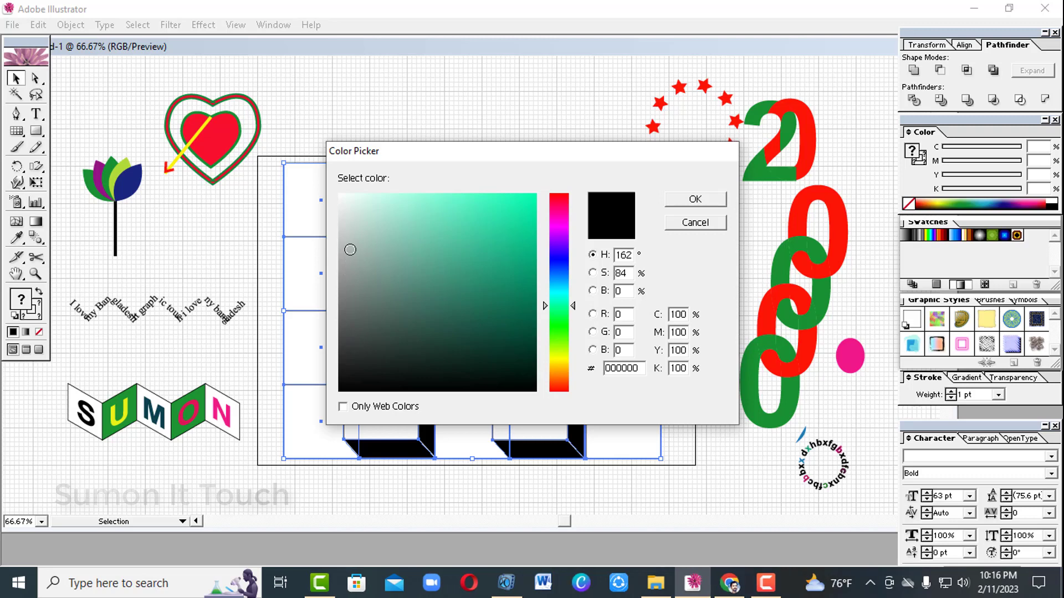
click(347, 252)
click(680, 200)
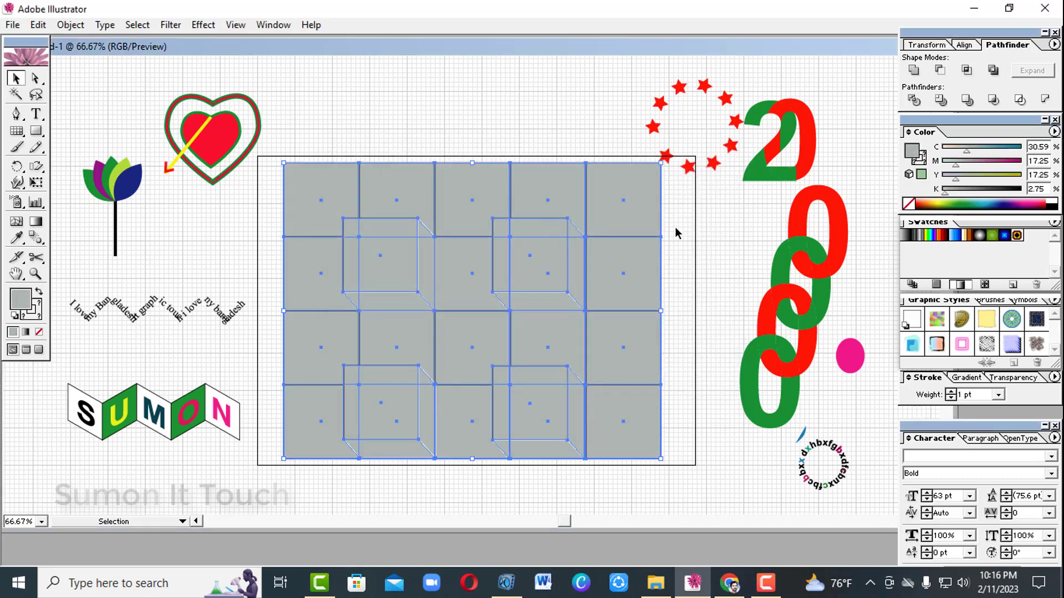
click(700, 336)
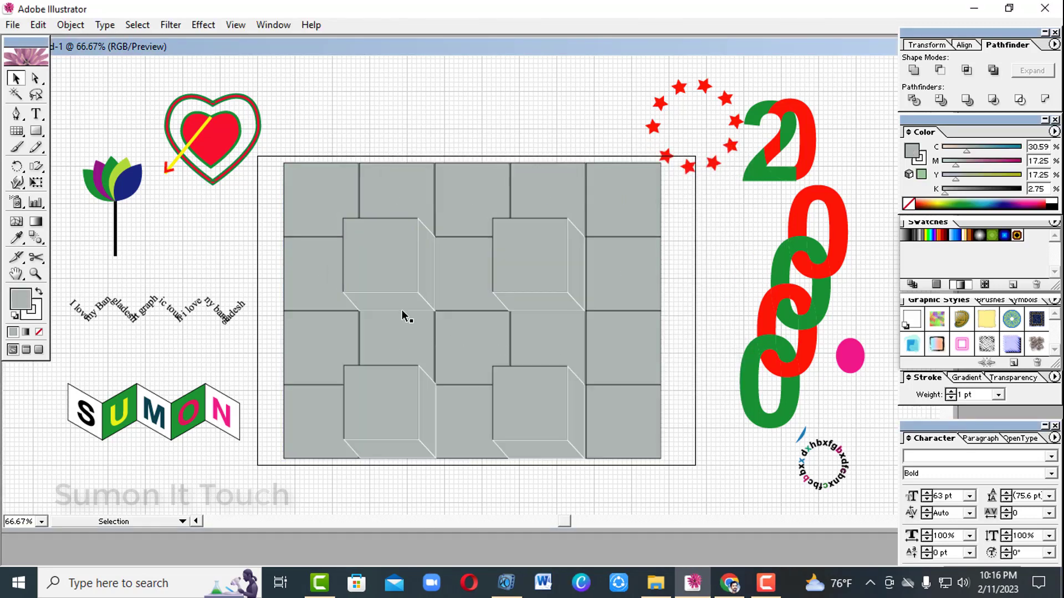
Step: Ungroup the four raised blocks so their faces can be edited separately
click(397, 275)
shift+click(397, 275)
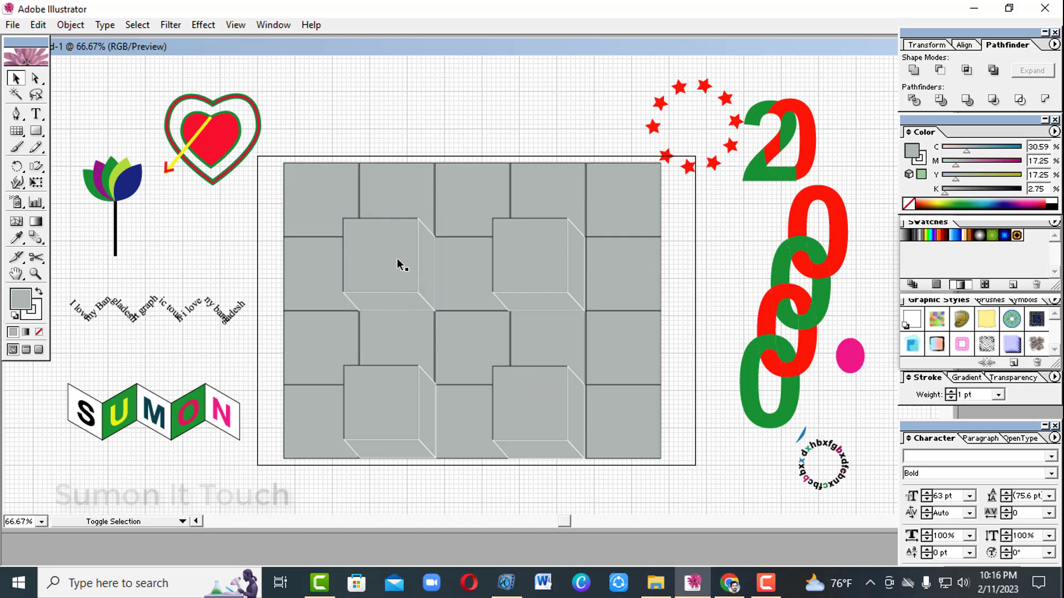
shift+click(398, 261)
shift+click(422, 404)
shift+click(526, 403)
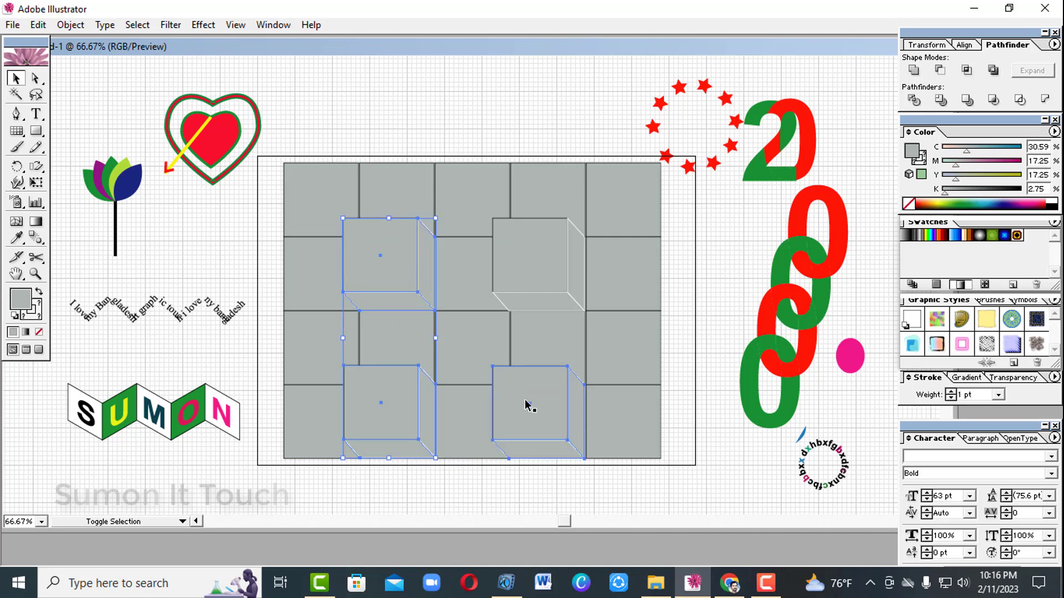
shift+click(533, 301)
right_click(536, 272)
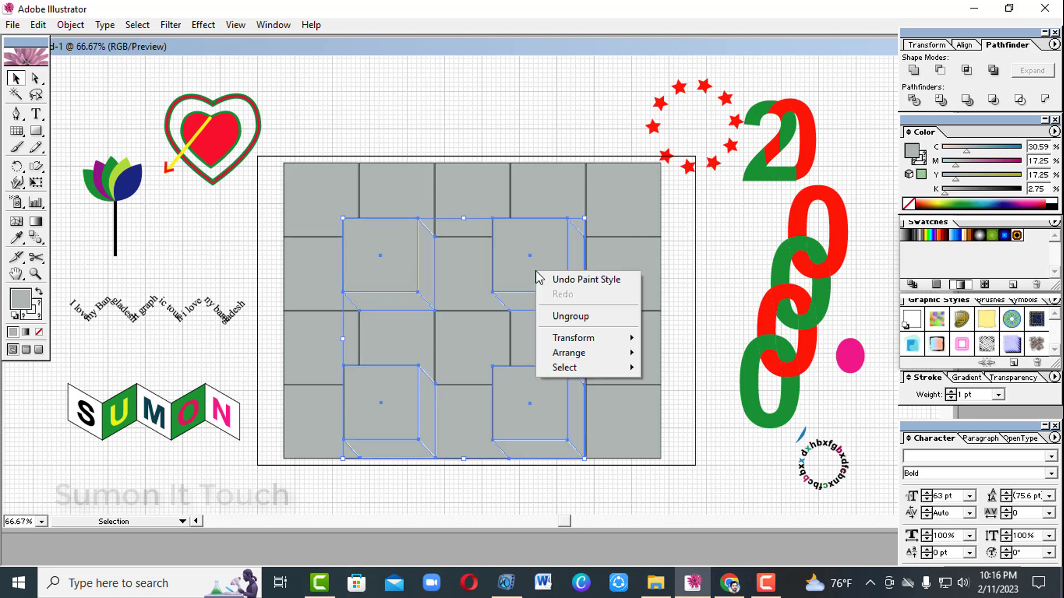
click(571, 322)
click(707, 321)
Step: Fill the right side faces of all four raised blocks with black
click(573, 283)
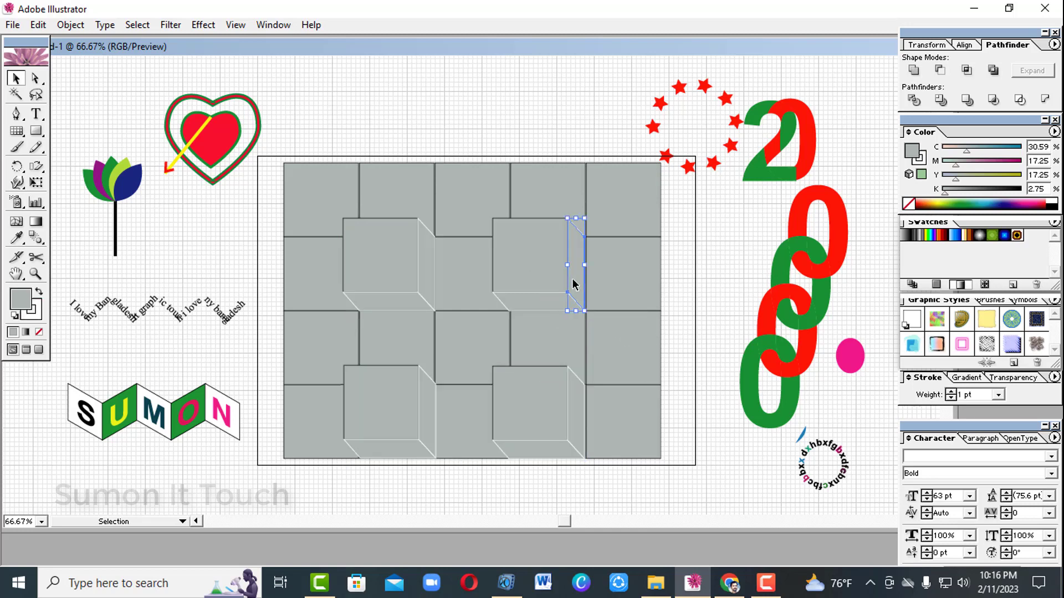
shift+click(584, 420)
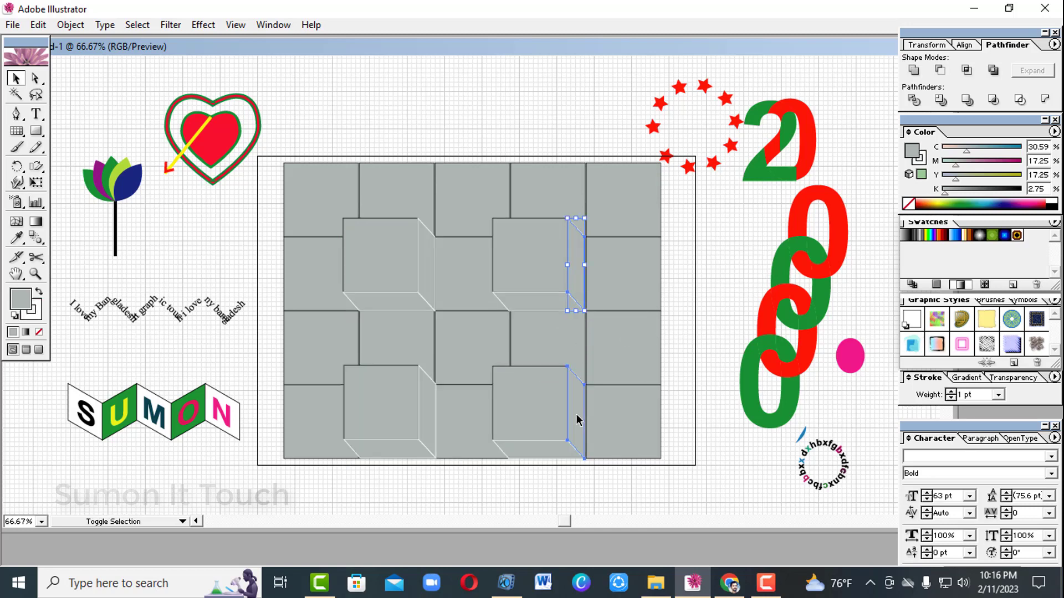
shift+click(430, 410)
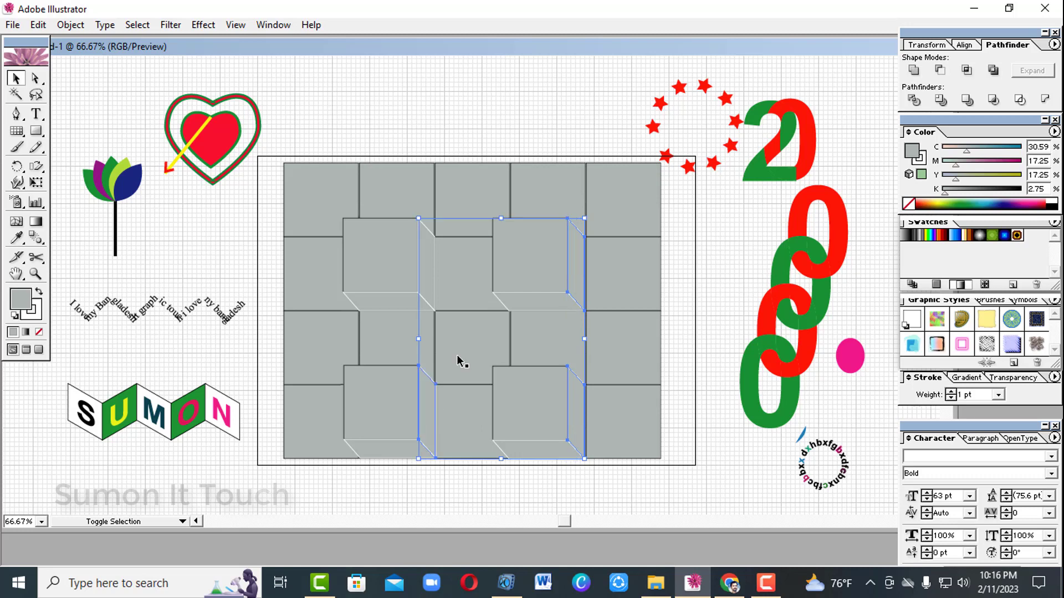
shift+click(429, 270)
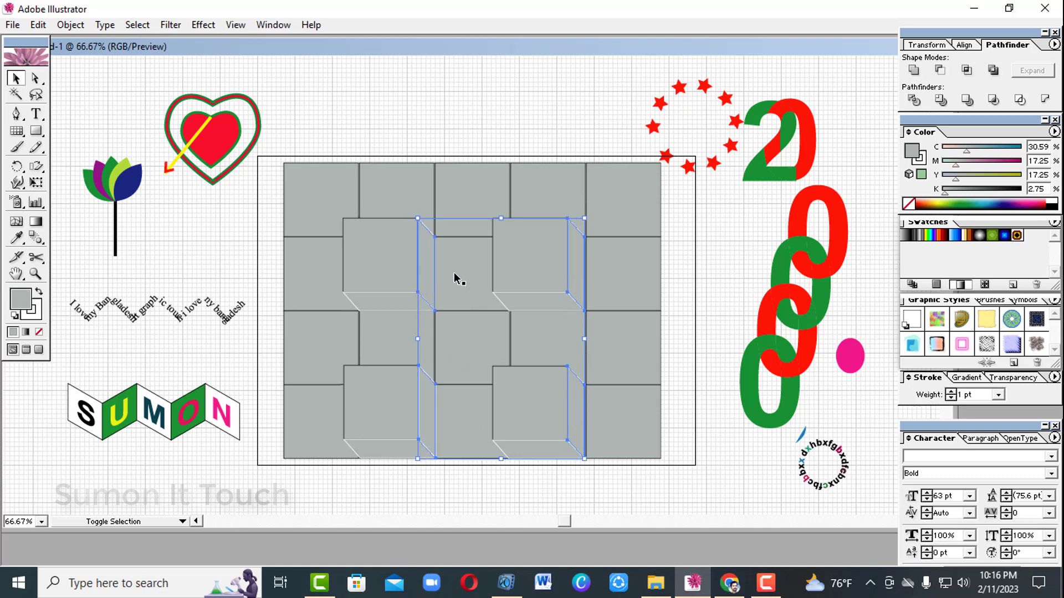
click(1056, 202)
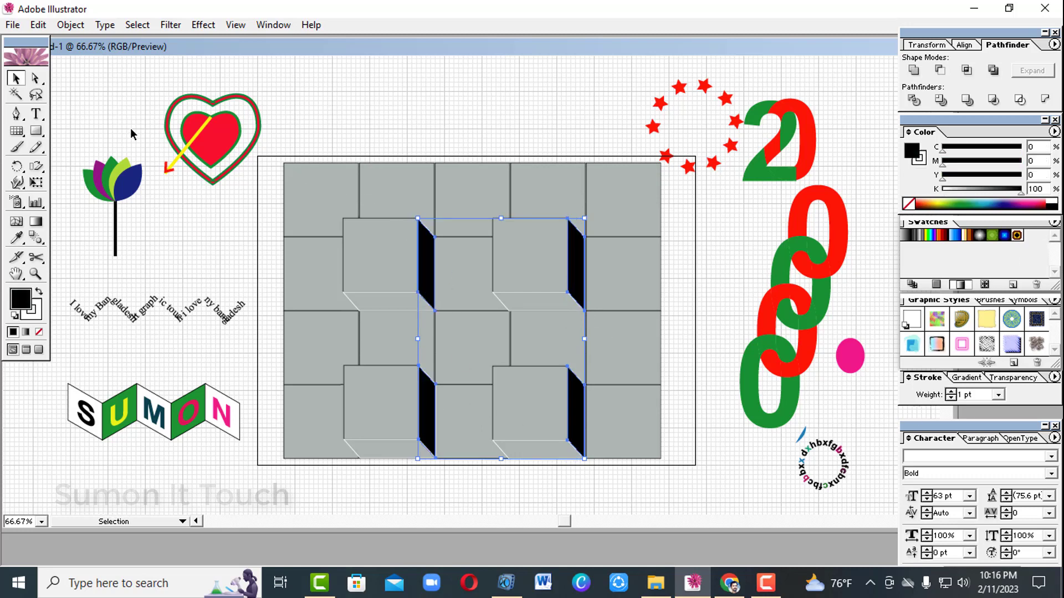
click(124, 97)
Step: Fill the bottom side faces of all four raised blocks with pale blue-grey (C 9, M 0, Y 0, K 15)
click(396, 306)
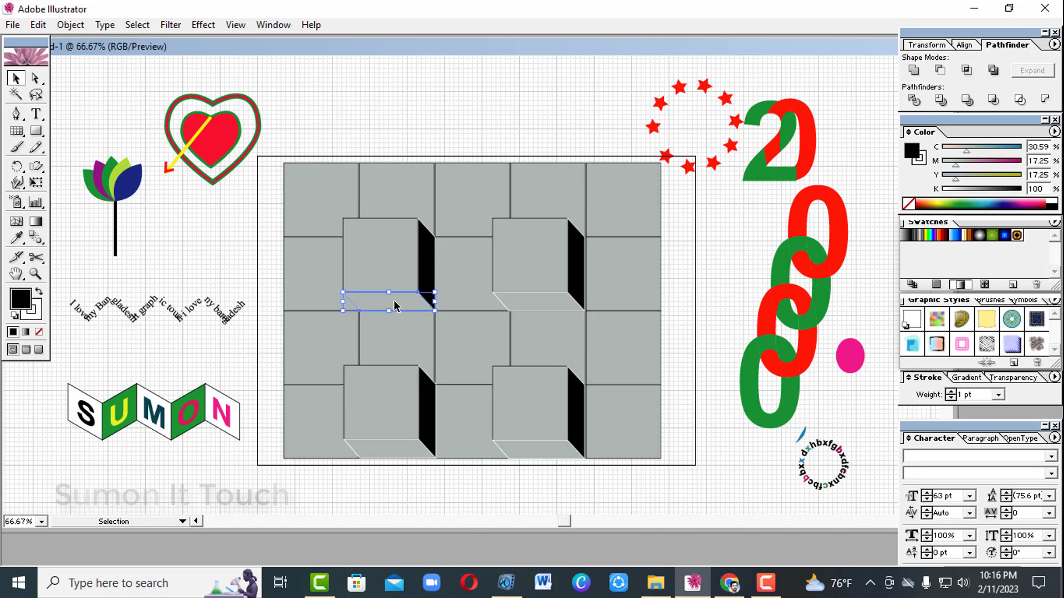
shift+click(389, 449)
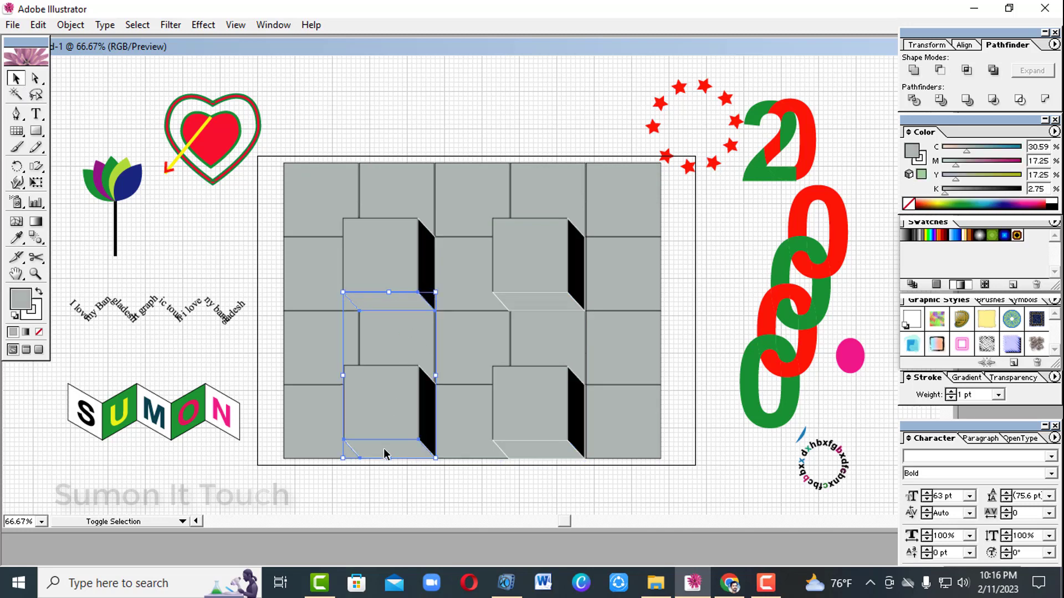
shift+click(565, 450)
shift+click(545, 303)
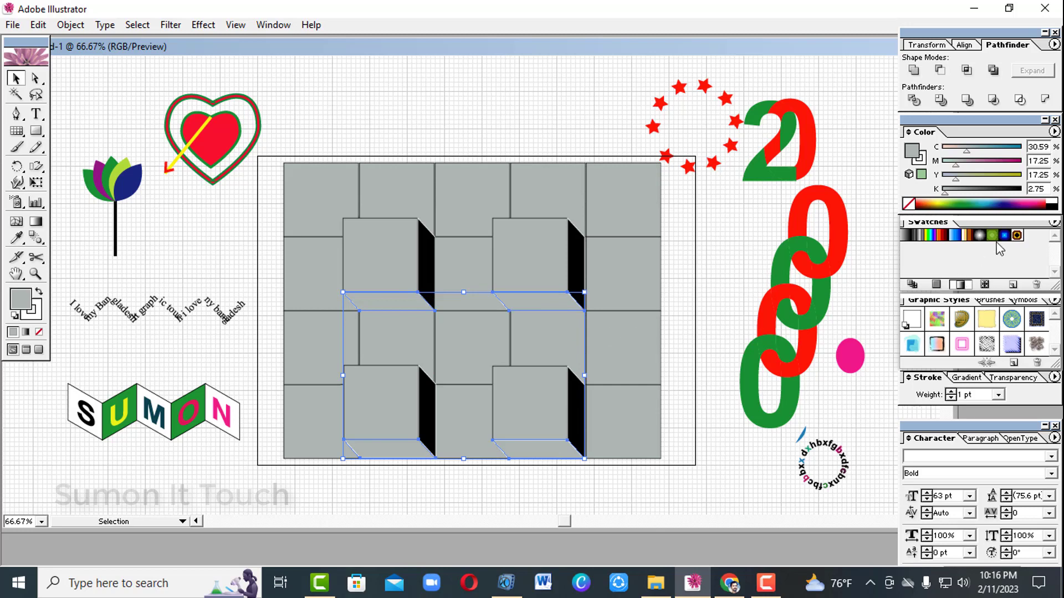
drag(945, 192, 957, 194)
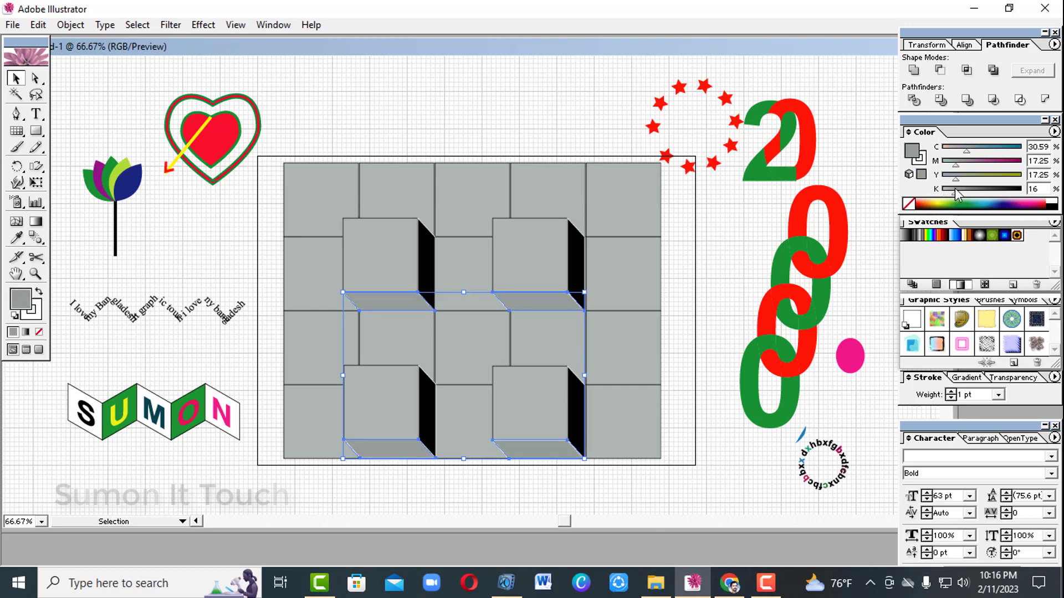
click(1051, 200)
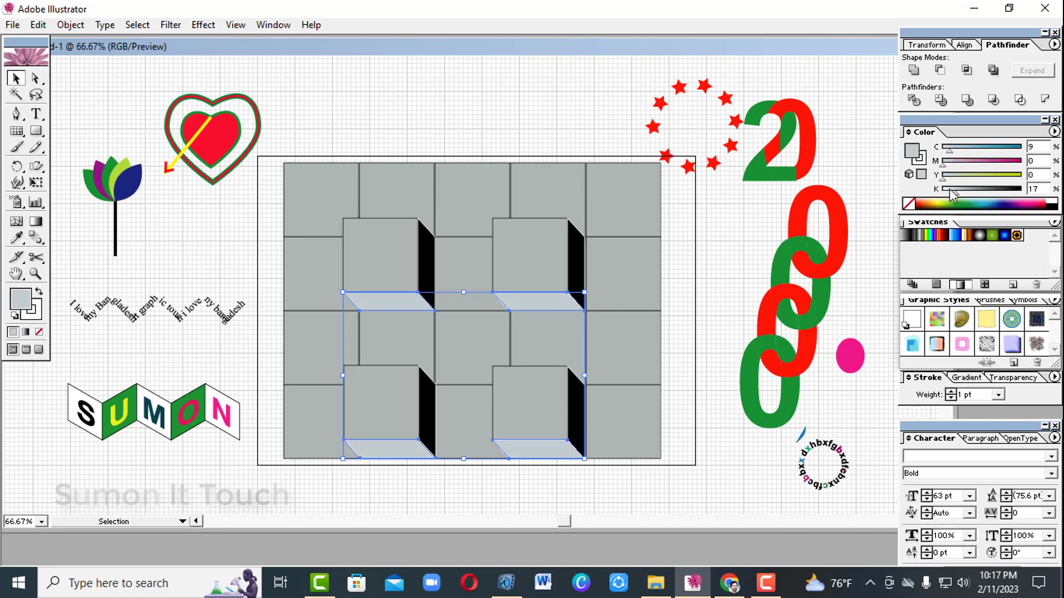
drag(952, 194, 954, 192)
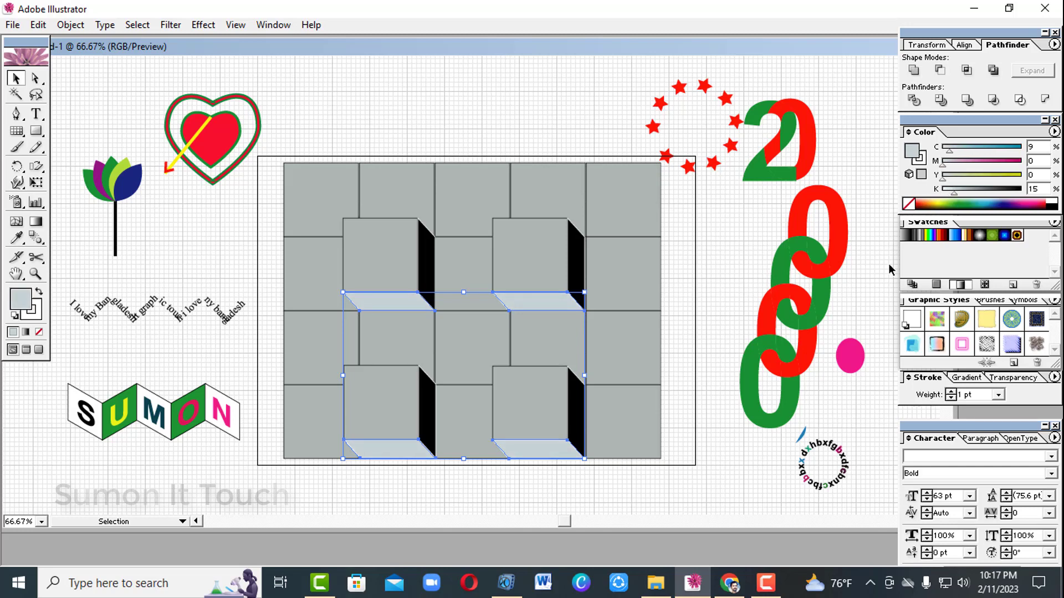
click(733, 295)
Step: Delete the front square and both side faces of the lower-right raised block
click(540, 422)
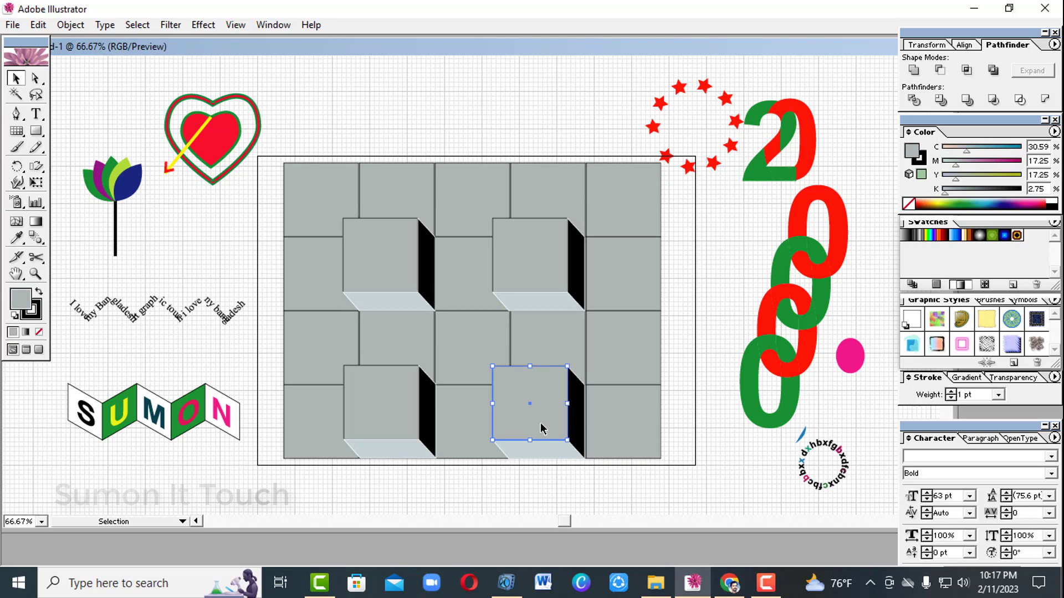
shift+click(576, 424)
shift+click(559, 455)
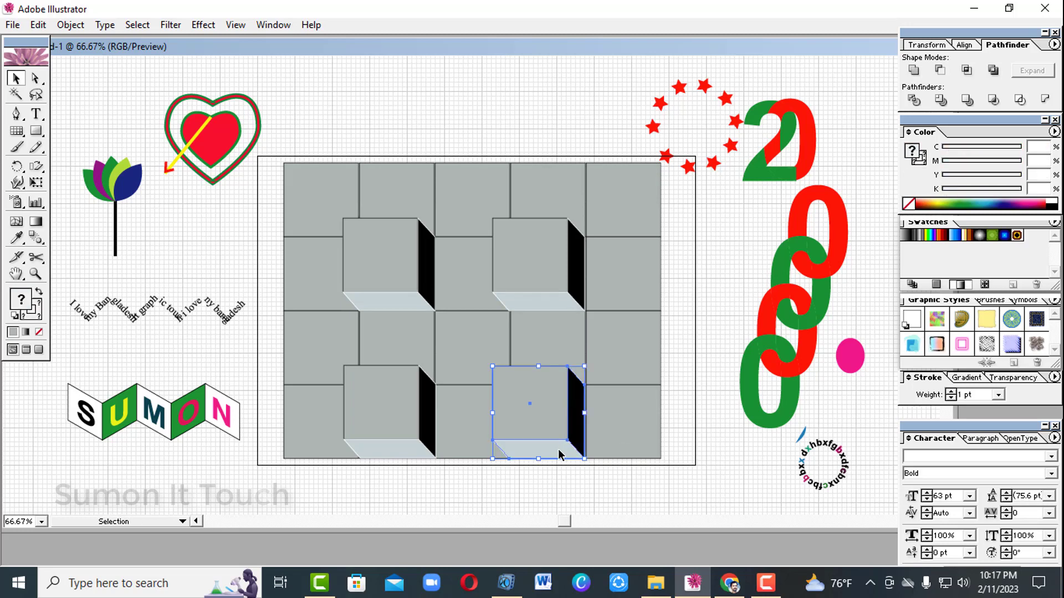
key(Delete)
Step: Move the upper-right raised block with both side faces diagonally down-left, so it sits between the two left raised blocks
click(534, 267)
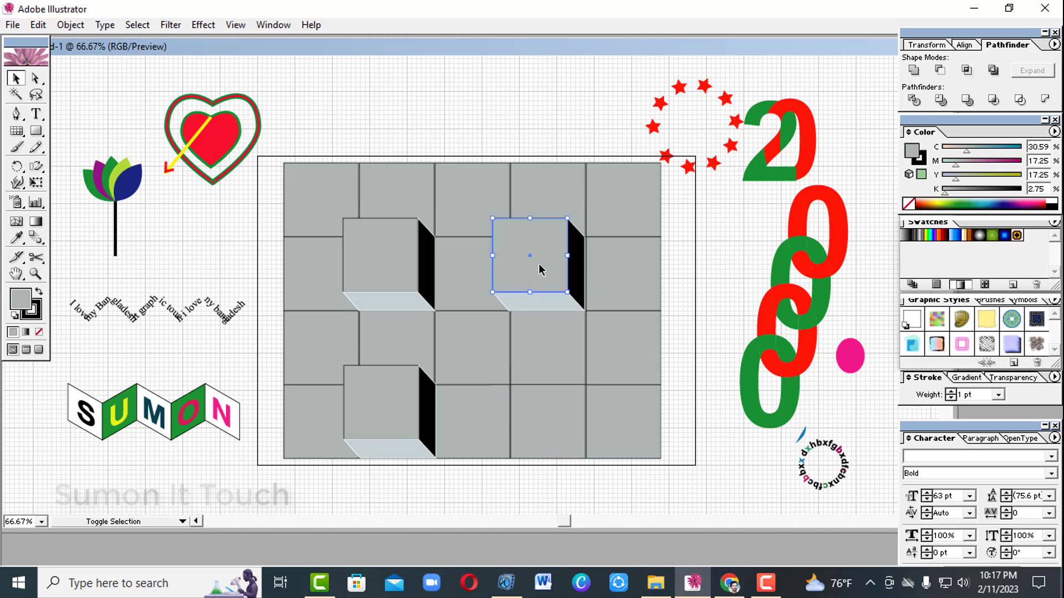
shift+click(577, 277)
shift+click(551, 304)
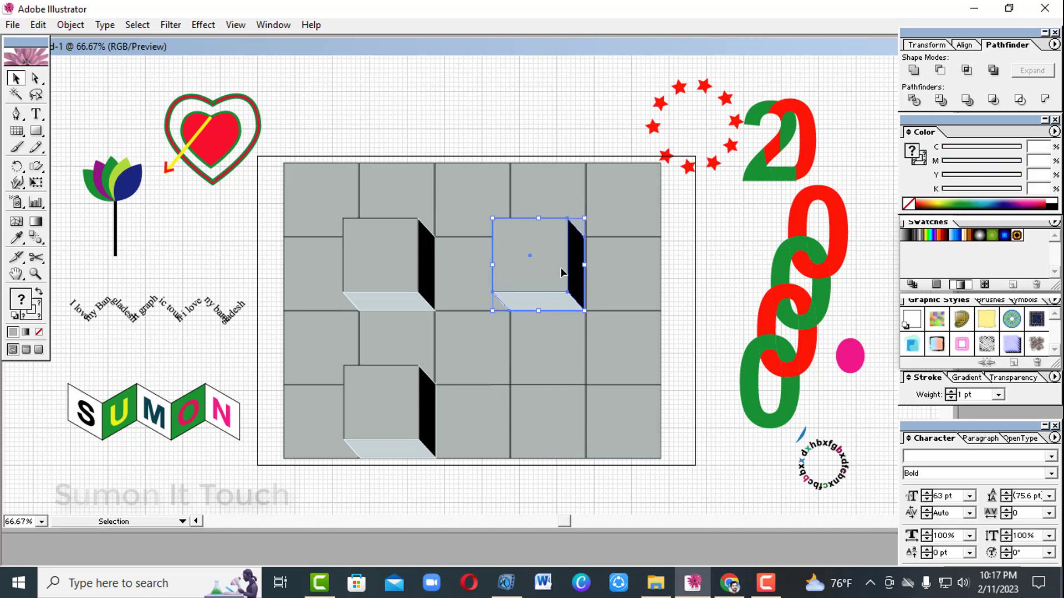
drag(562, 272, 485, 343)
click(730, 430)
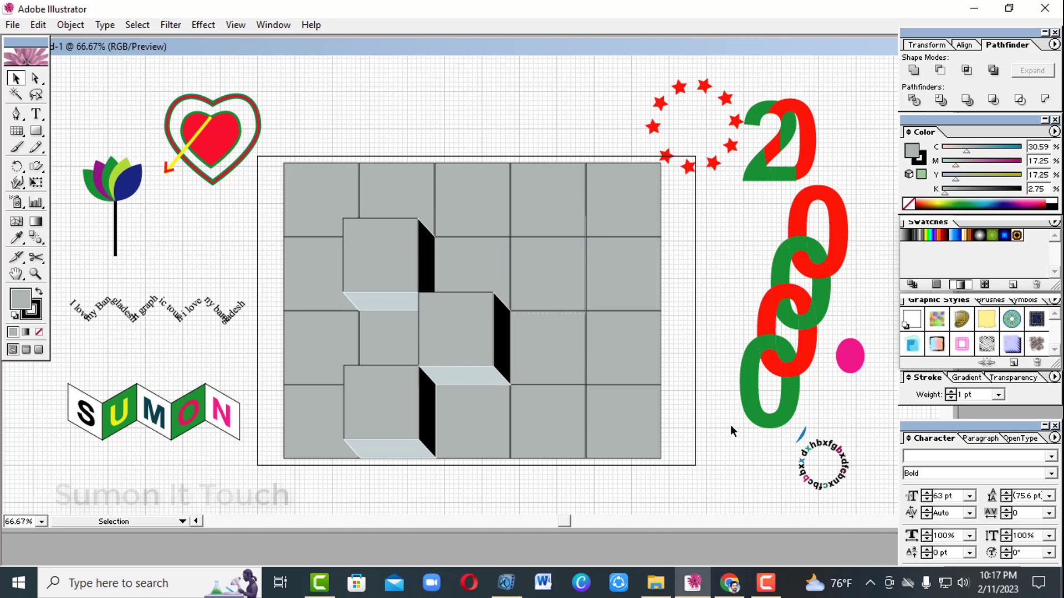
Step: Group the front squares and side faces of all three raised blocks into one object
click(401, 271)
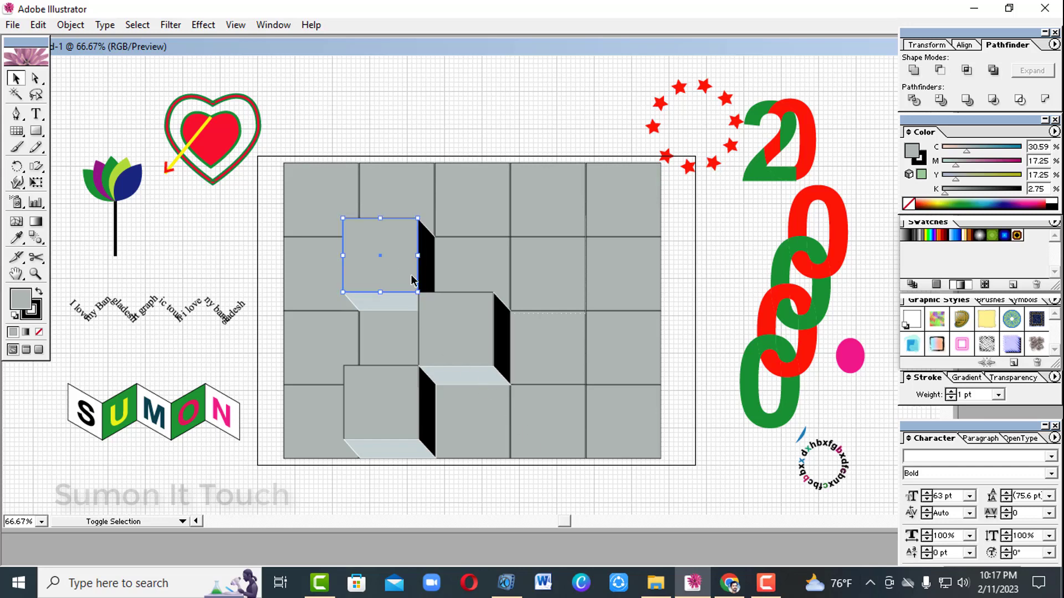
shift+click(428, 277)
shift+click(404, 301)
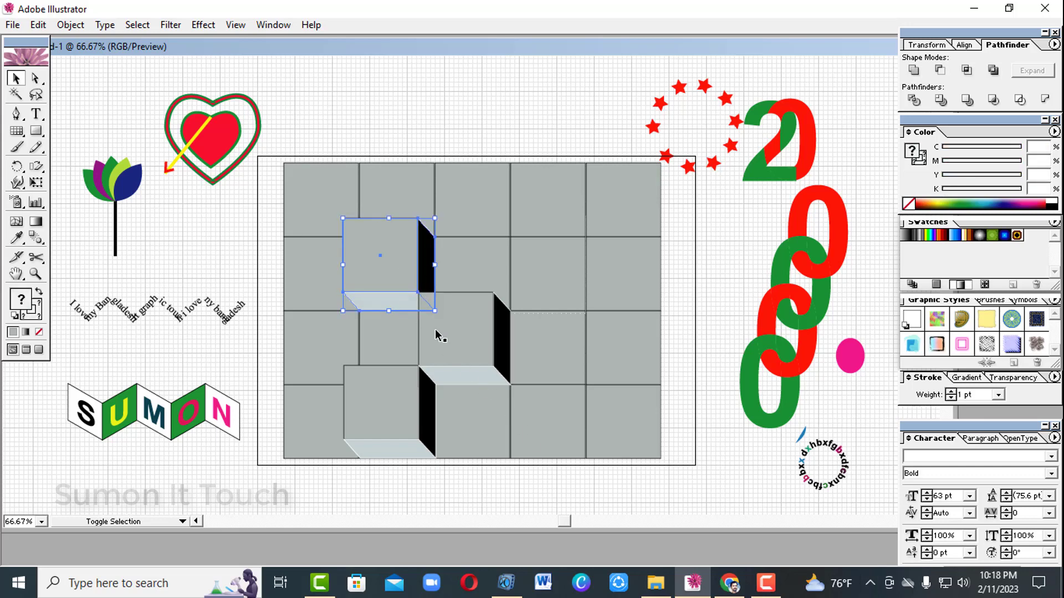
shift+click(468, 337)
shift+click(507, 353)
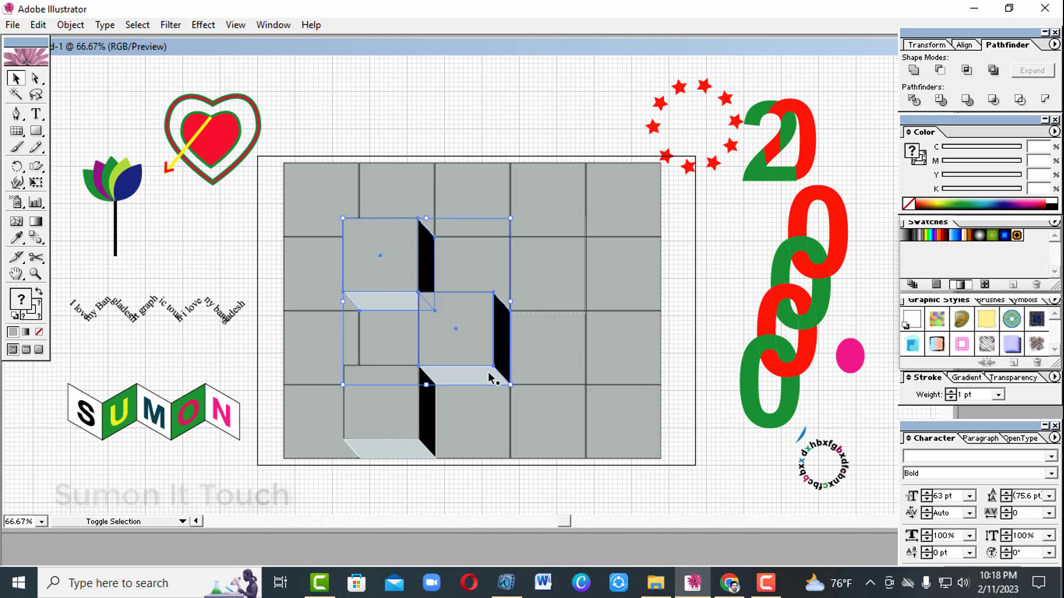
shift+click(490, 377)
shift+click(426, 423)
shift+click(375, 423)
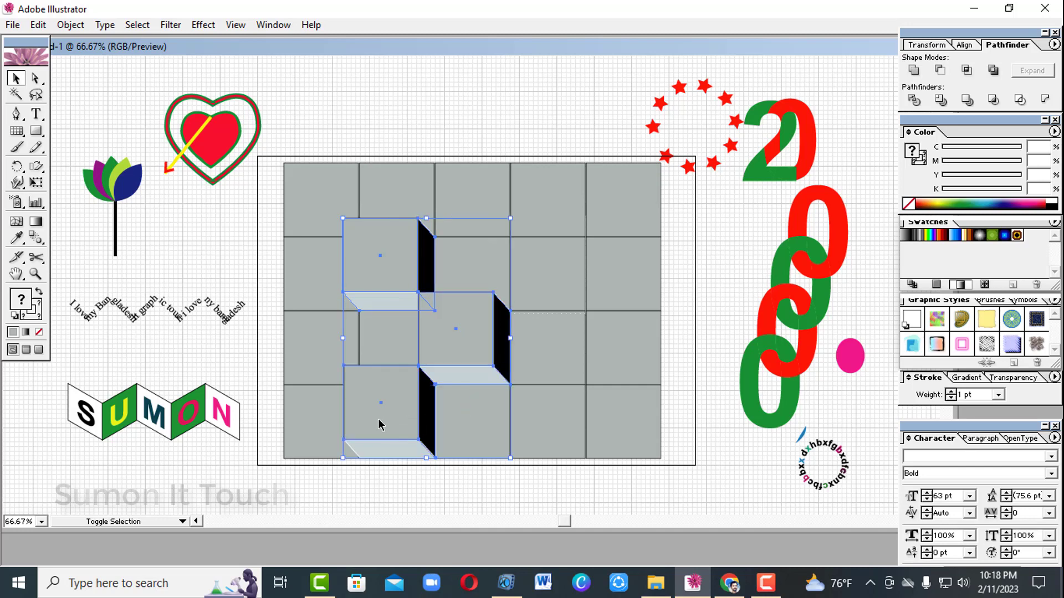
right_click(386, 403)
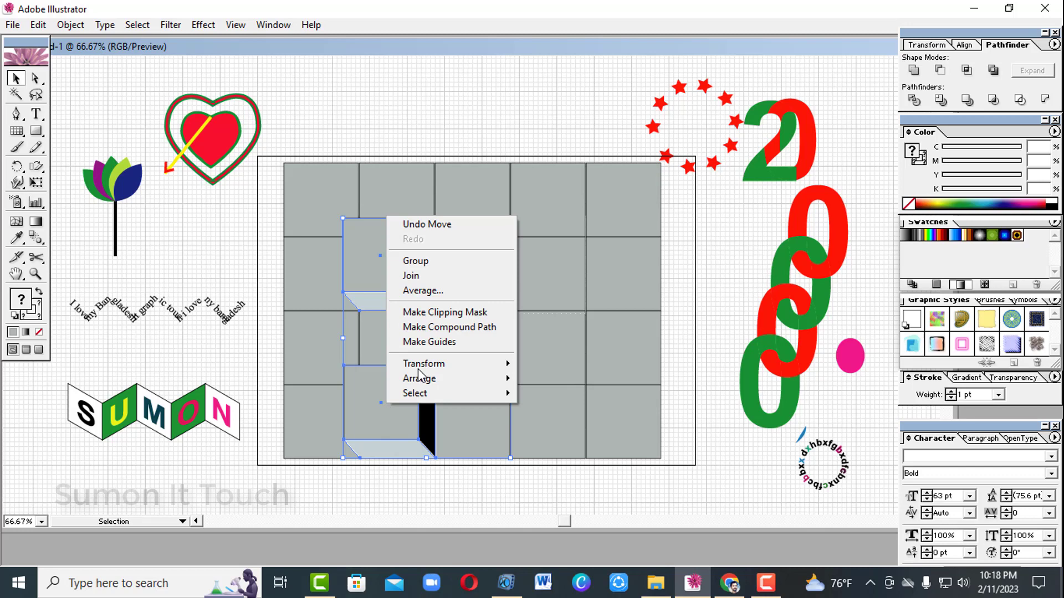
click(440, 261)
Step: Create a mirrored copy of the grouped blocks, reflected across the vertical axis
right_click(438, 339)
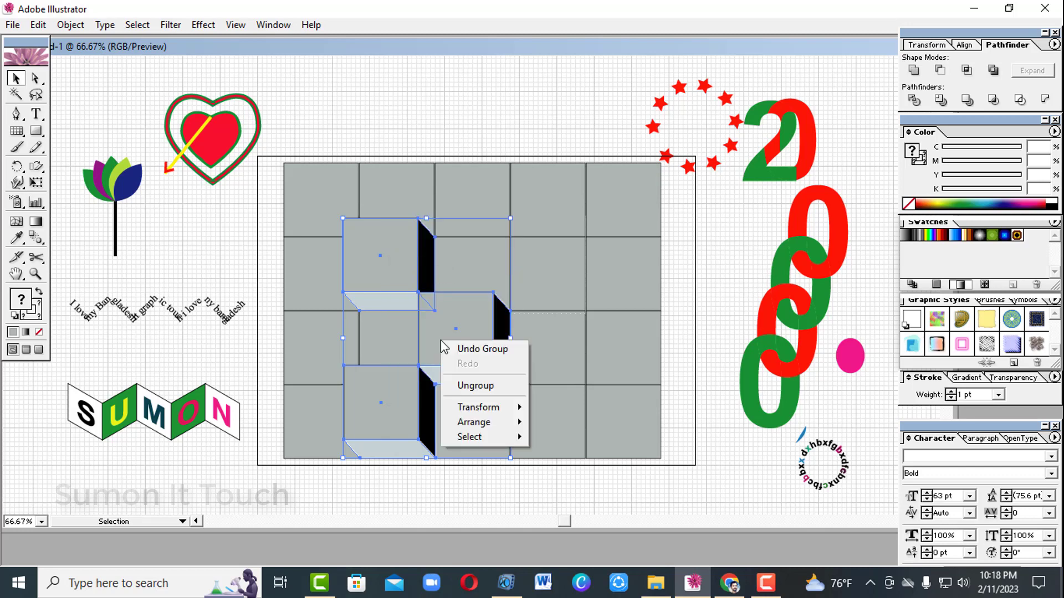
mouse_move(473, 406)
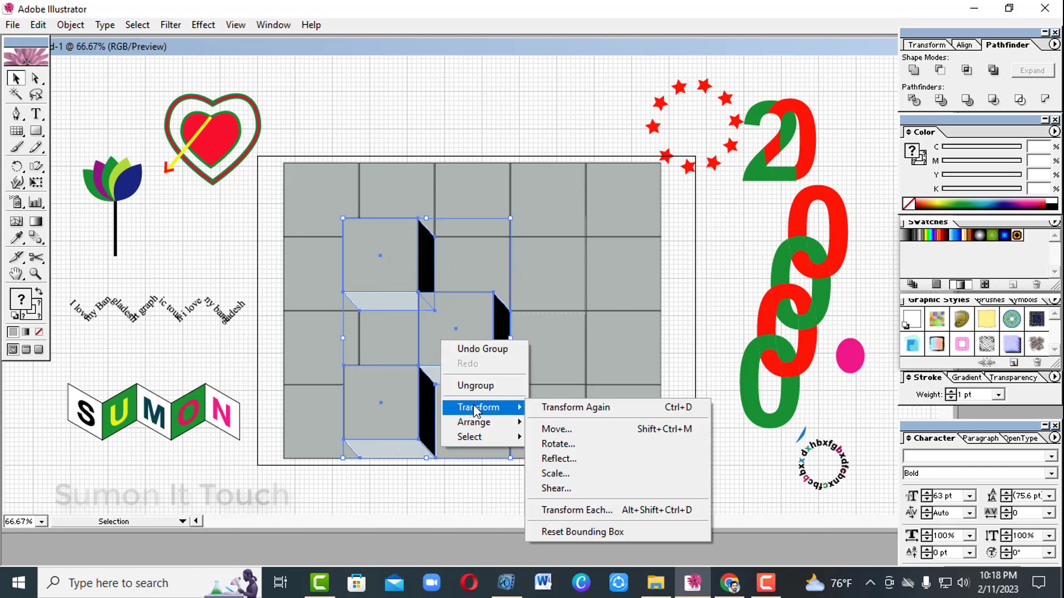
click(570, 462)
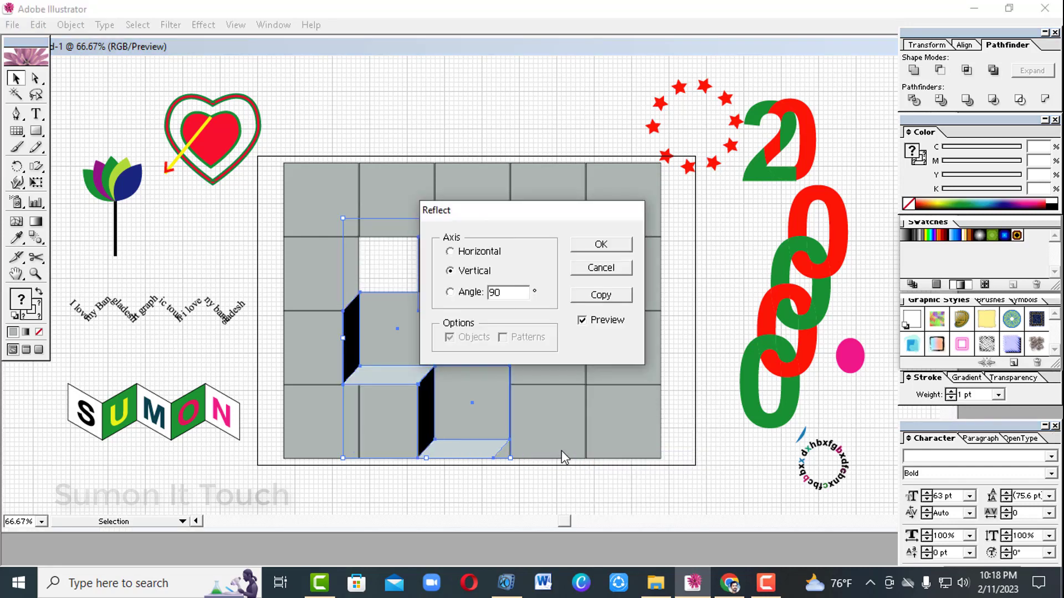
click(591, 297)
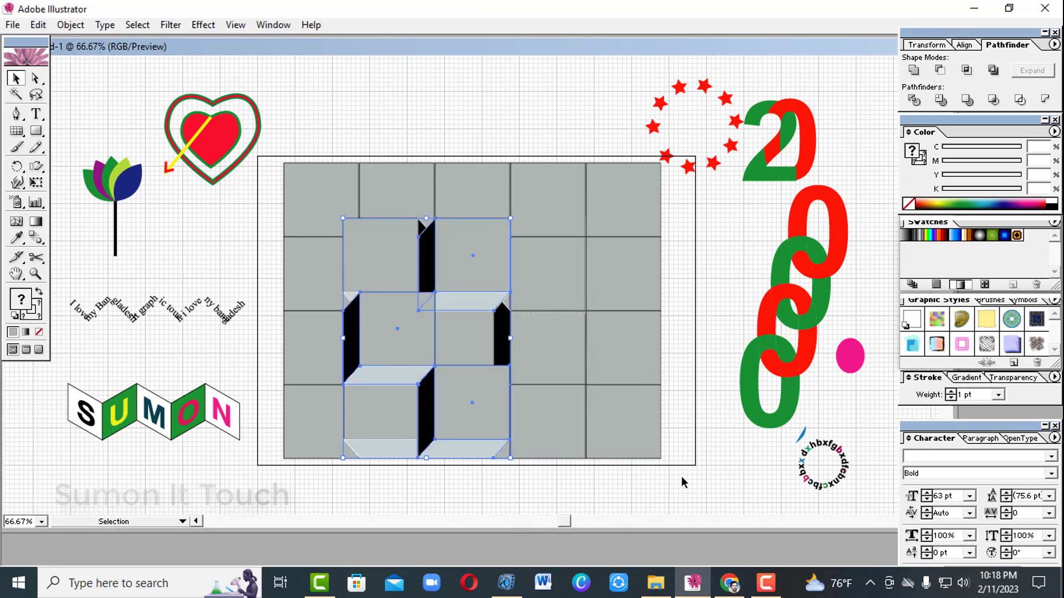
Step: Shift the mirrored copy horizontally to the right half of the grid until the middle blocks' black side faces meet in a V
key(Right)
key(Right)
key(Right)
key(Right)
key(Right)
key(Right)
key(Right)
key(Right)
key(Right)
key(Right)
key(Right)
key(Right)
key(Right)
key(Right)
key(Right)
key(Right)
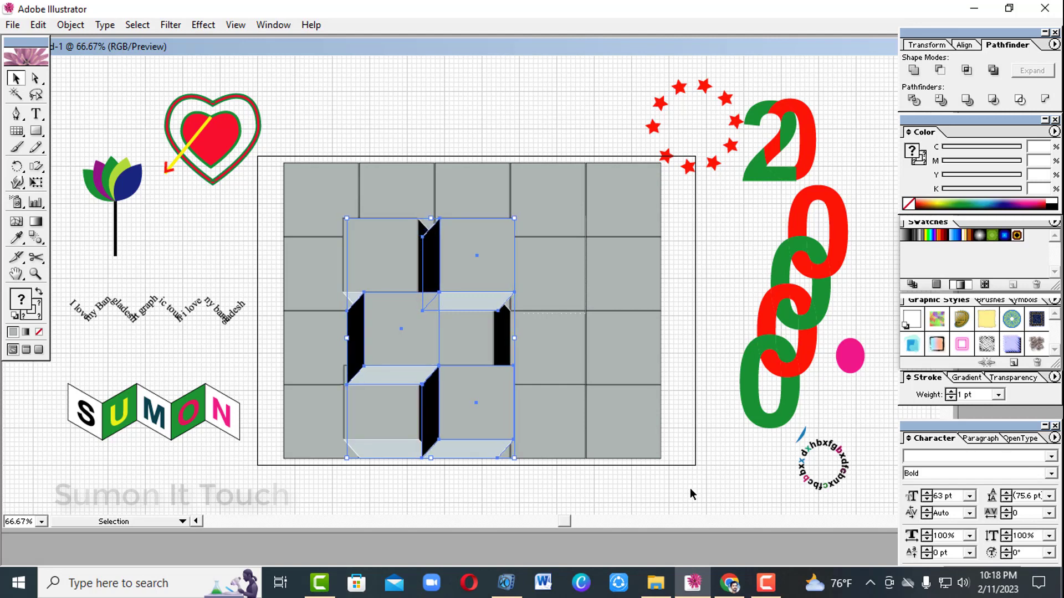
key(Right)
key(Right)
key(Right)
key(Right)
key(Right)
key(Right)
key(Right)
key(Right)
key(Right)
key(Right)
key(Right)
key(Right)
key(Right)
key(Right)
key(Right)
key(Right)
key(Right)
key(Right)
key(Right)
key(Right)
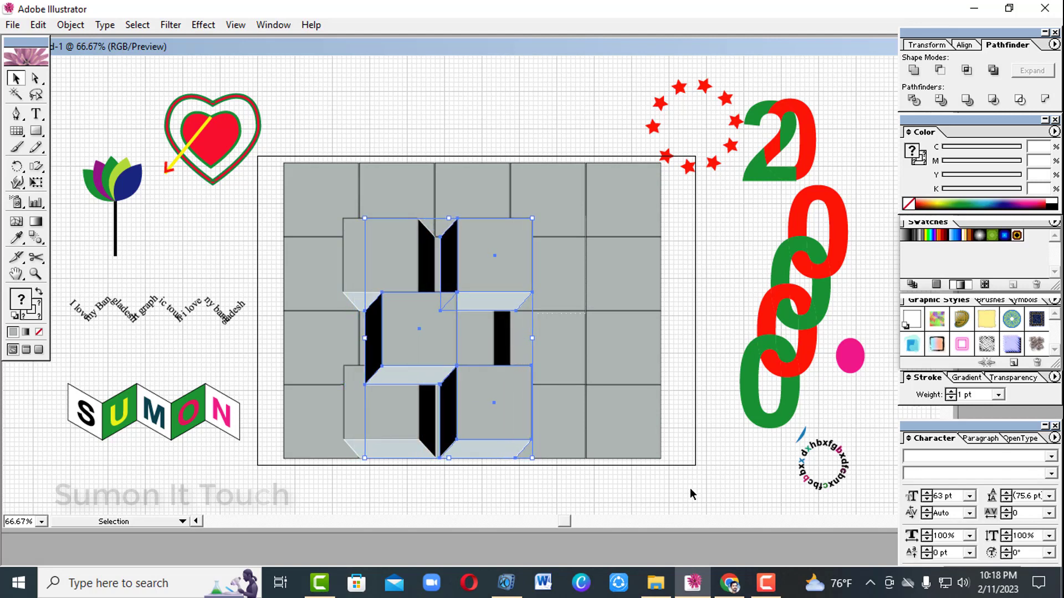
key(Right)
key(Right)
key(Right)
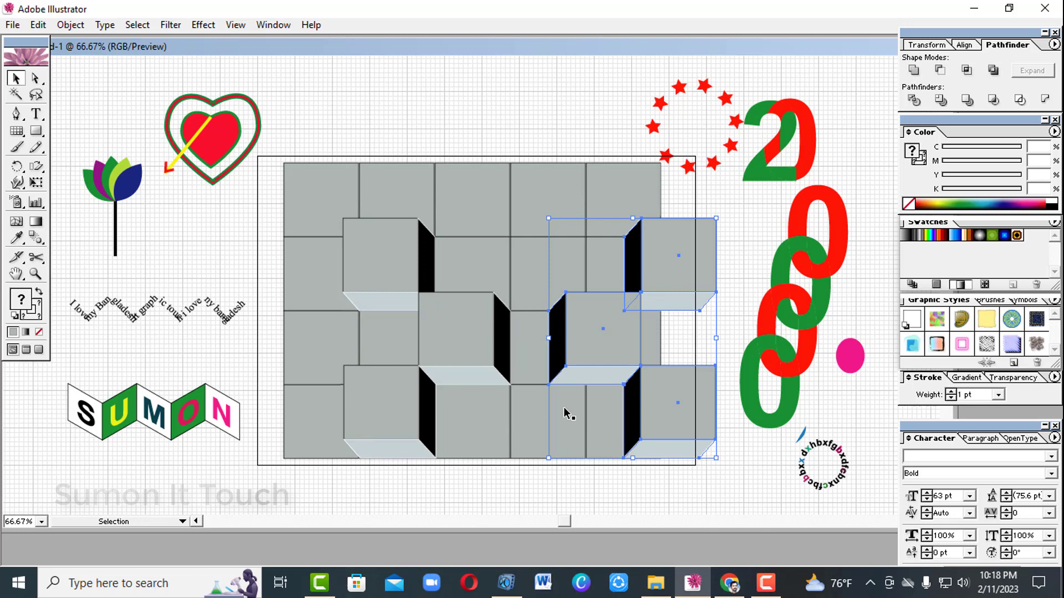
key(Right)
key(Right)
key(Right)
key(Right)
key(Right)
key(Right)
key(Right)
key(Right)
key(Right)
key(Right)
key(Right)
key(Right)
key(Right)
key(Right)
key(Right)
key(Right)
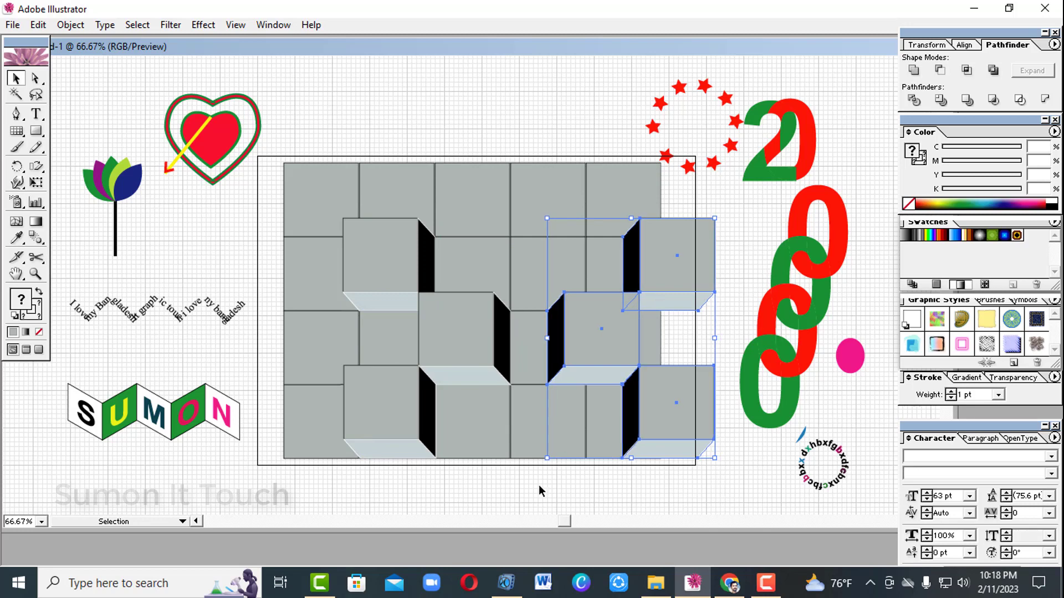
key(Left)
key(Left)
key(Left)
key(Left)
key(Left)
key(Left)
key(Left)
key(Left)
key(Left)
key(Left)
key(Left)
key(Left)
key(Left)
key(Left)
key(Left)
key(Left)
key(Left)
key(Left)
key(Left)
key(Left)
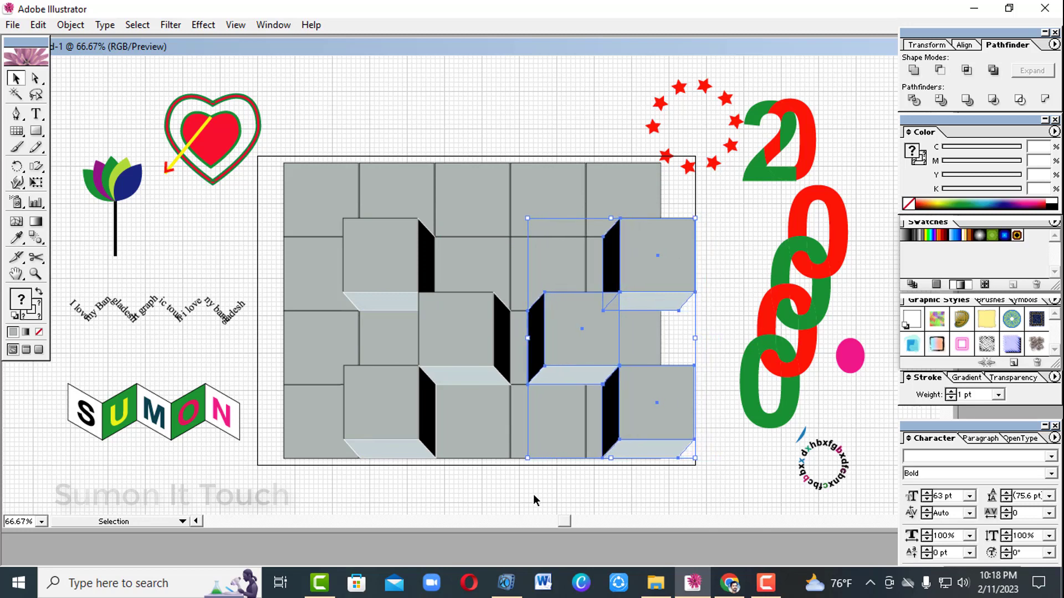
key(Left)
key(Left)
key(Left)
key(Left)
key(Left)
key(Left)
key(Left)
key(Left)
key(Left)
key(Left)
key(Left)
key(Left)
key(Left)
key(Left)
key(Left)
key(Left)
key(Left)
key(Left)
key(Left)
key(Left)
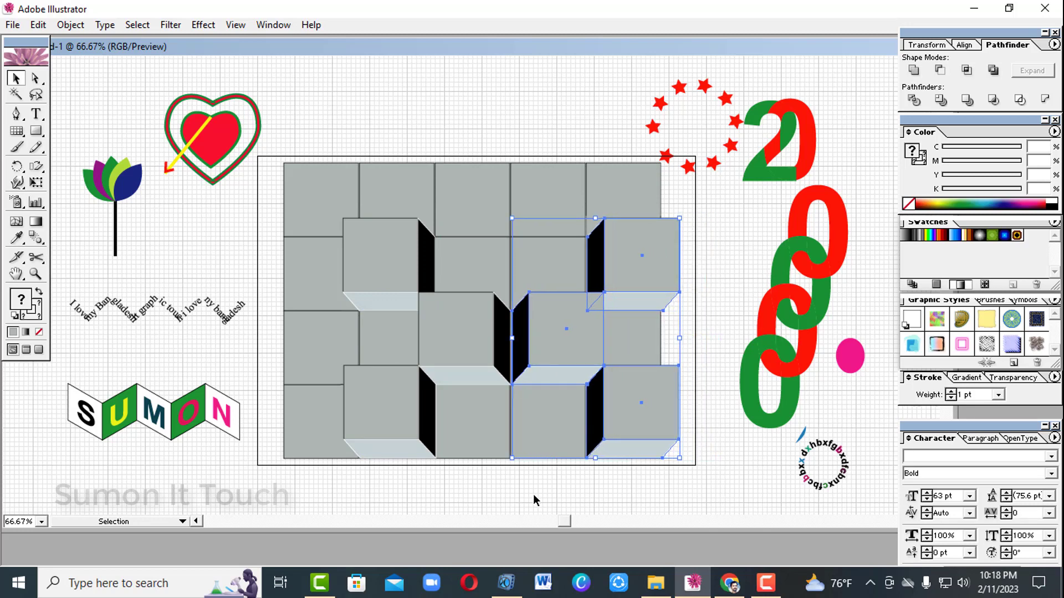
key(Left)
click(533, 491)
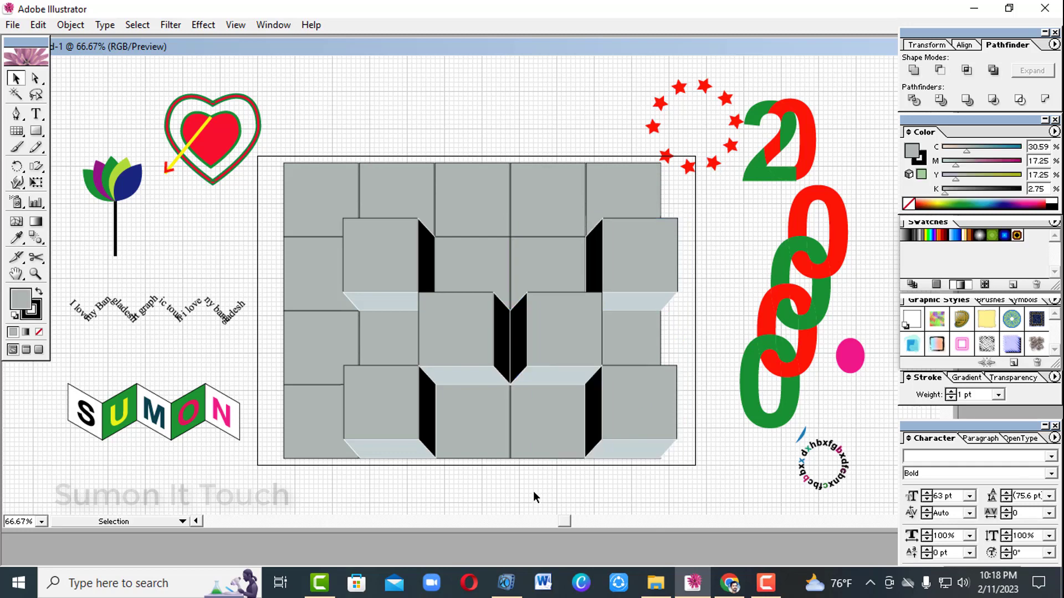
key(Left)
key(Left)
key(Left)
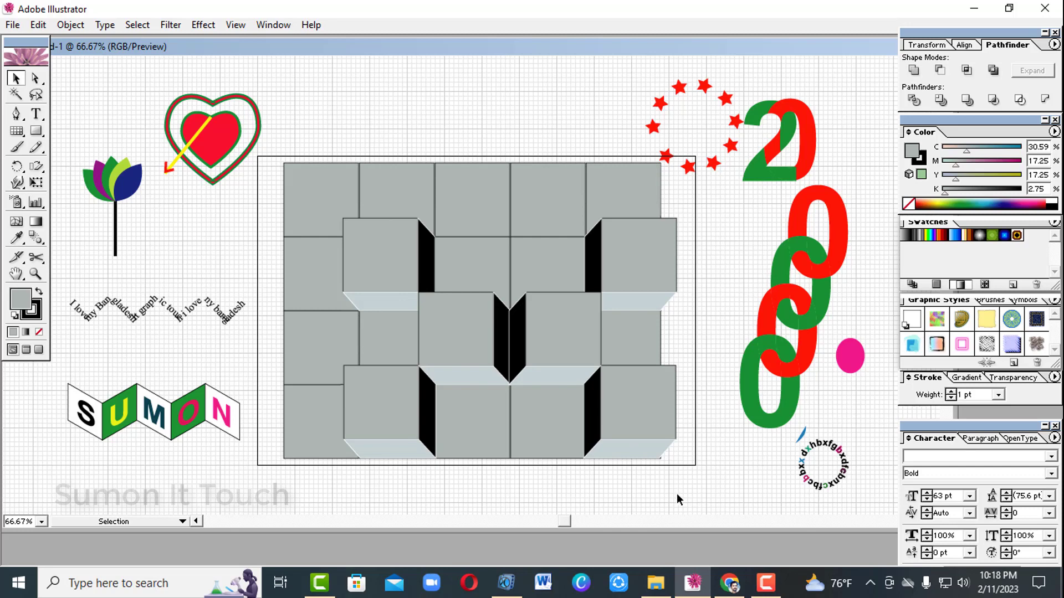
Step: Apply a Multiply drop shadow to both block groups with 75% opacity, 0.1 in X and Y offsets, 0.07 in blur and black colour
click(617, 415)
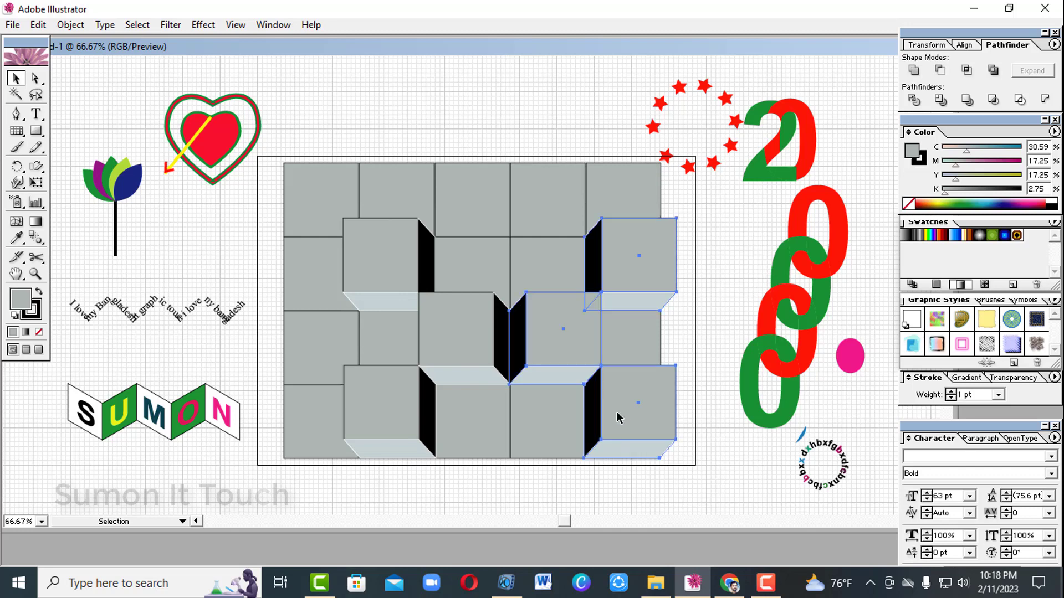
shift+click(431, 357)
click(192, 27)
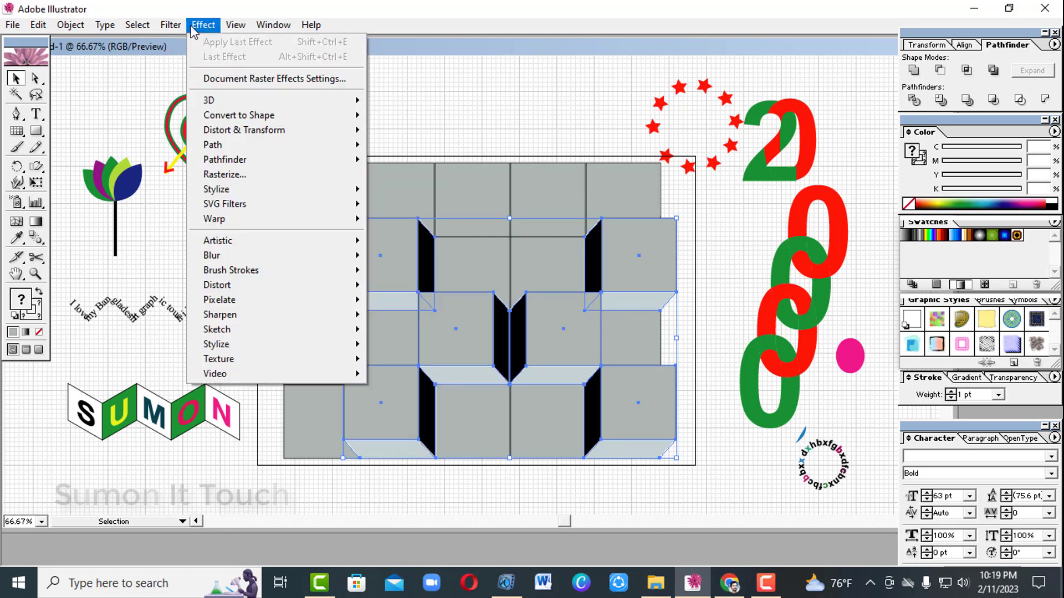
mouse_move(359, 189)
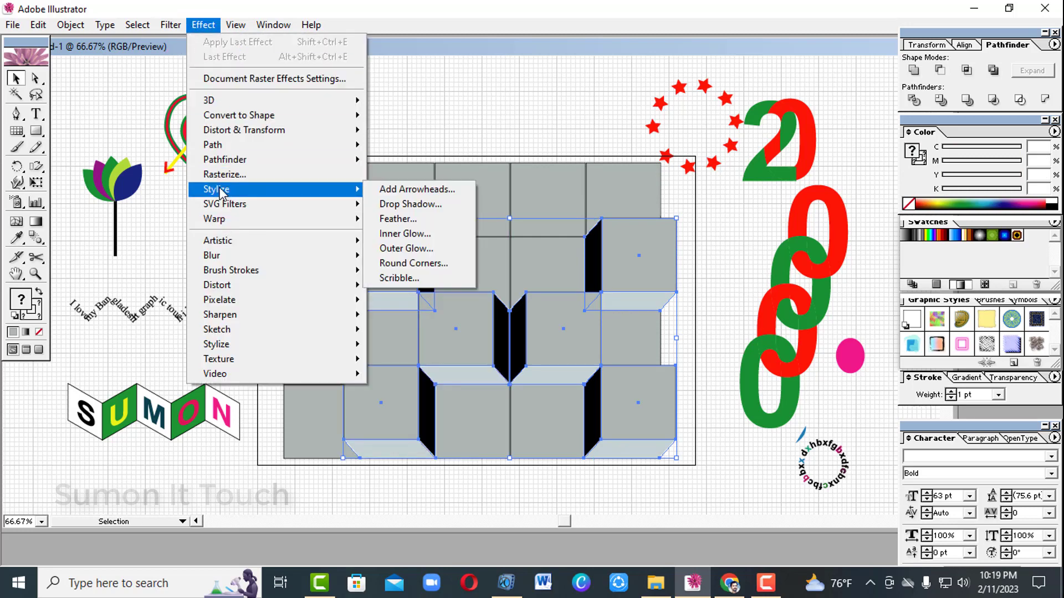
click(419, 204)
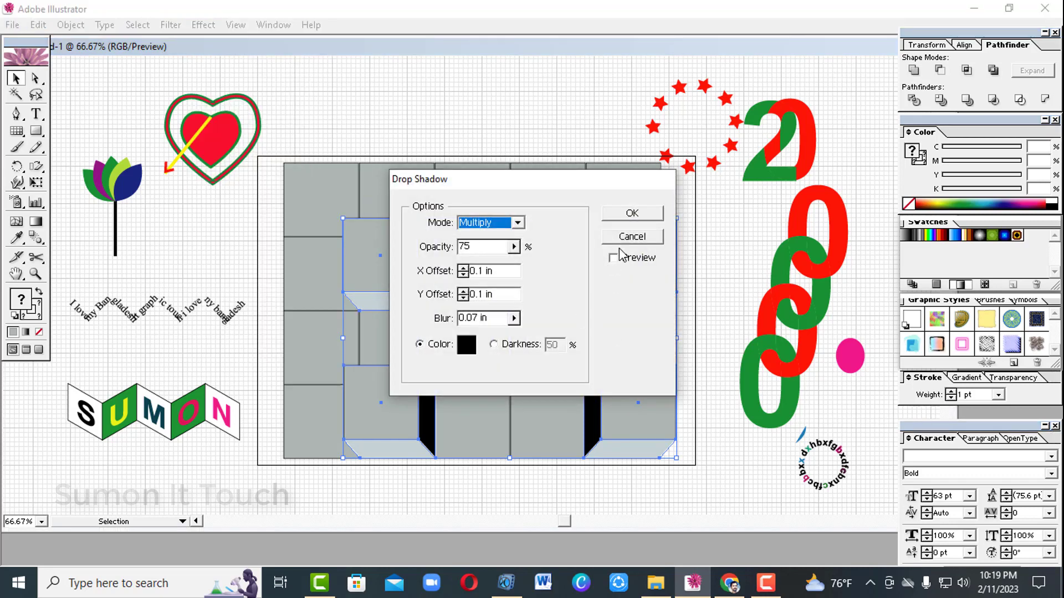
click(630, 215)
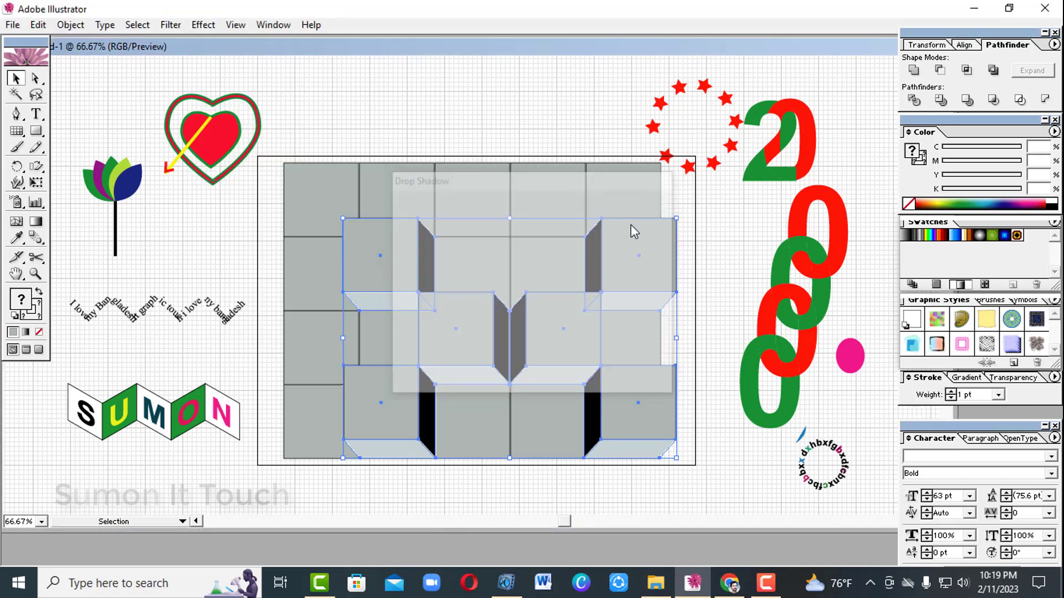
click(762, 479)
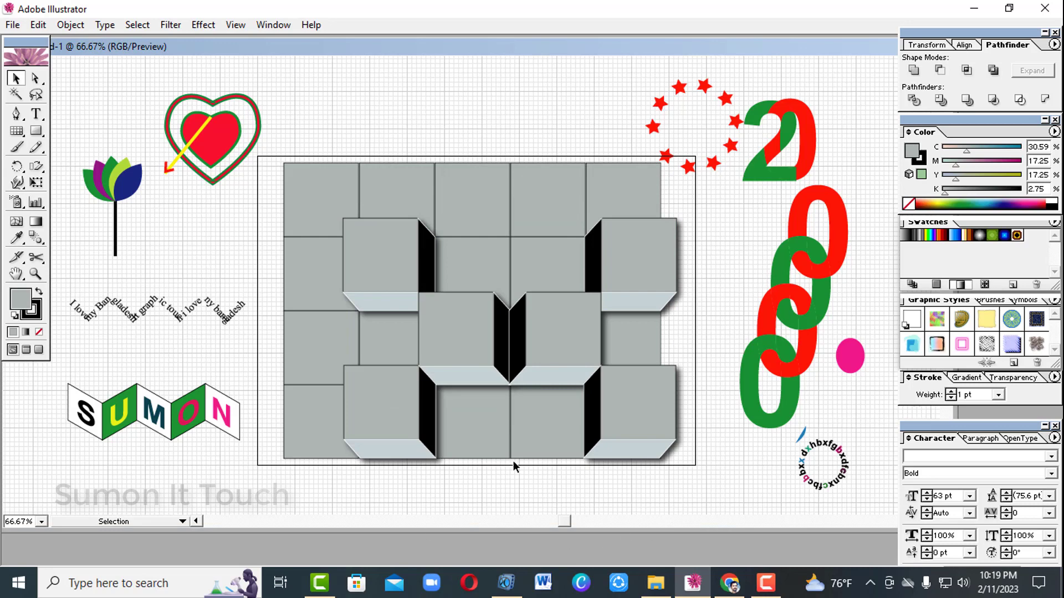